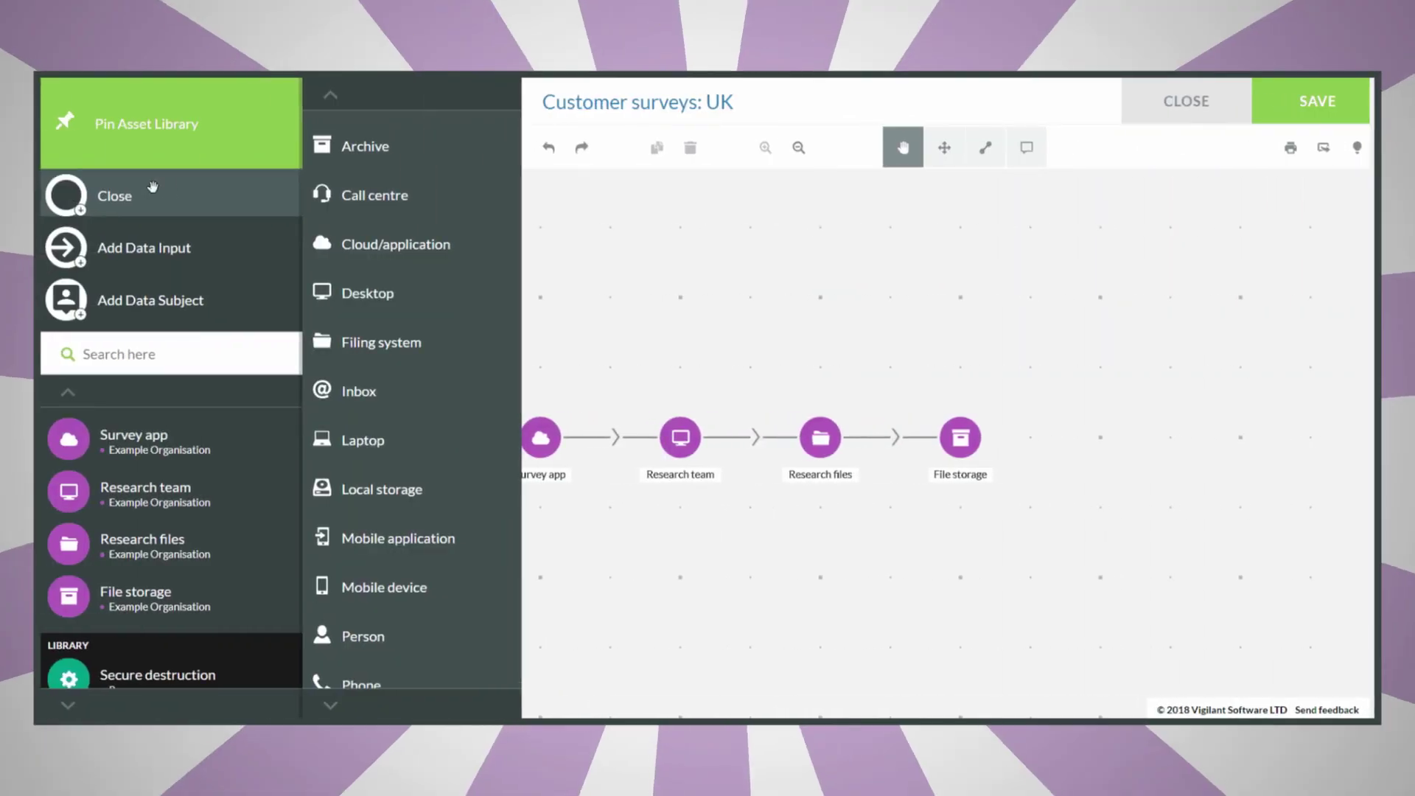
Add a Call centre asset to the map, then undo it.
{"action": "left_click", "coordinate": [258, 195]}
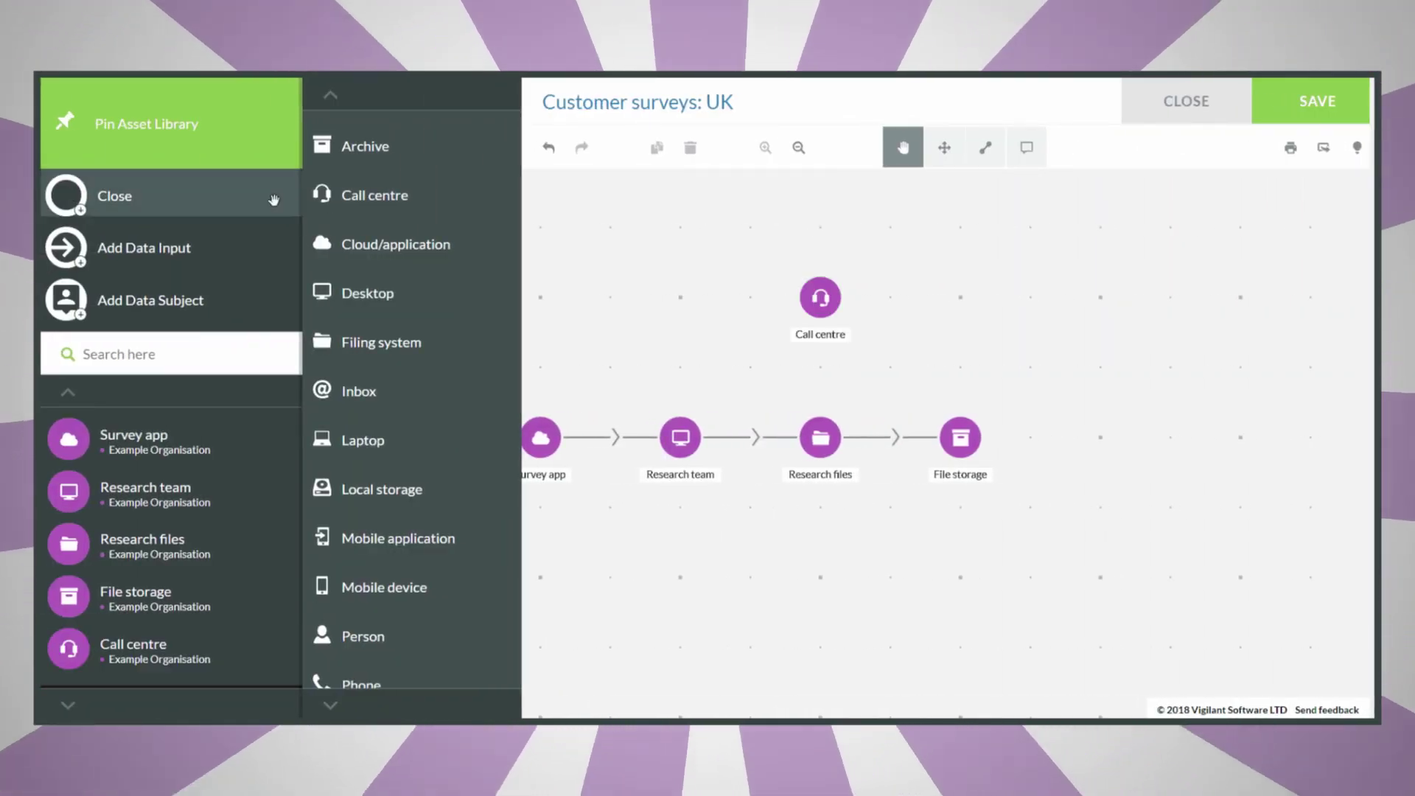
{"action": "left_click", "coordinate": [250, 200]}
{"action": "key", "text": "ctrl+z"}
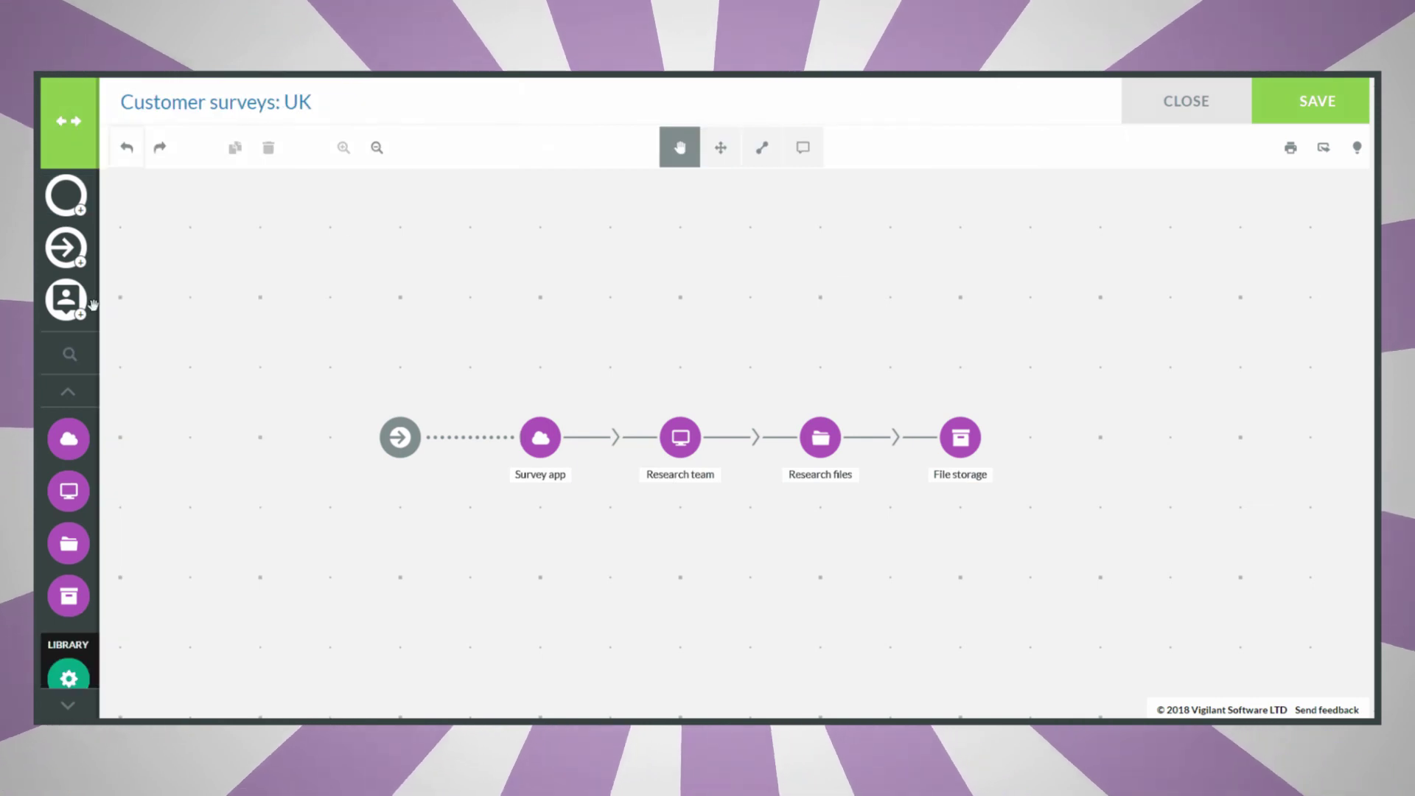
Add a Data subject node and draw a connection from Survey app to it.
{"action": "left_click", "coordinate": [96, 304]}
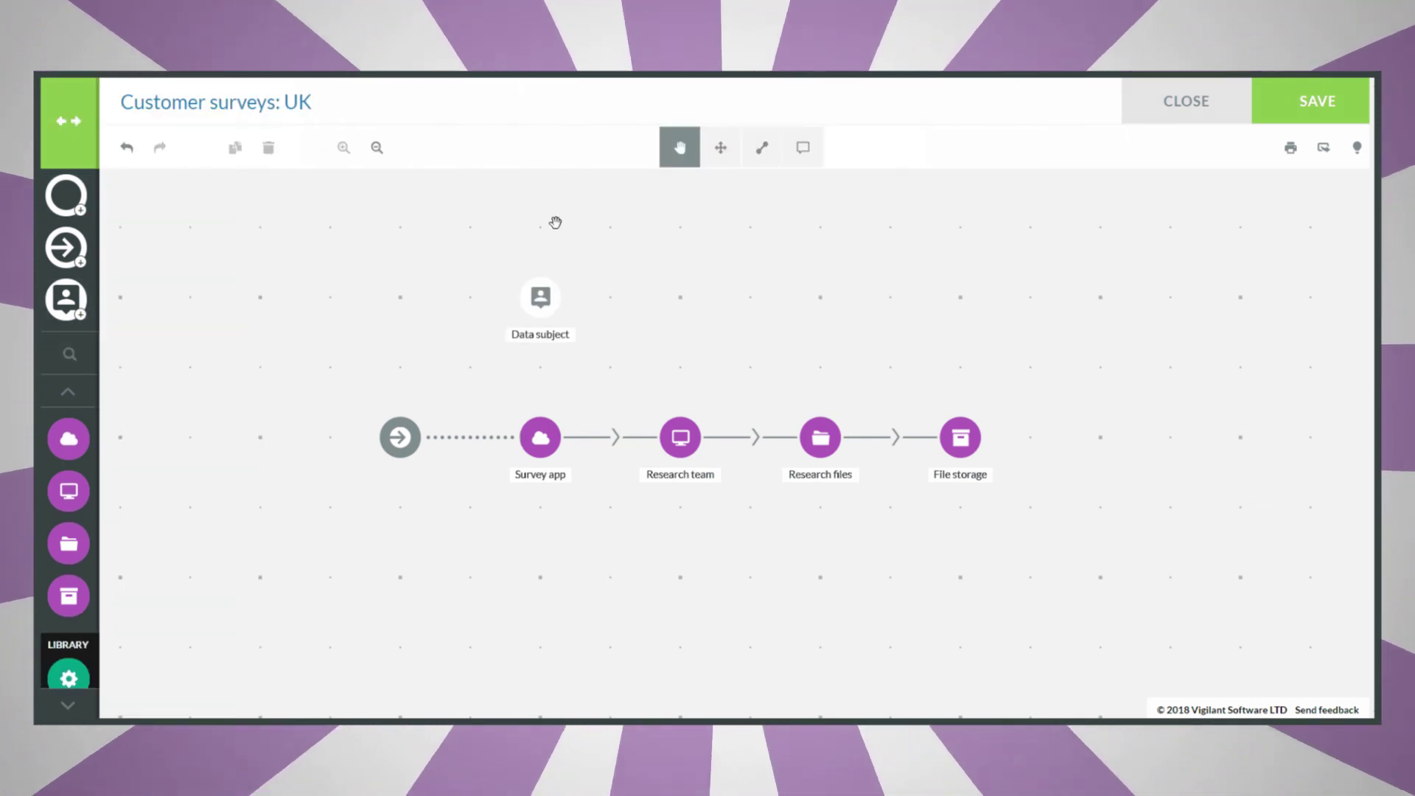
{"action": "left_click", "coordinate": [761, 151]}
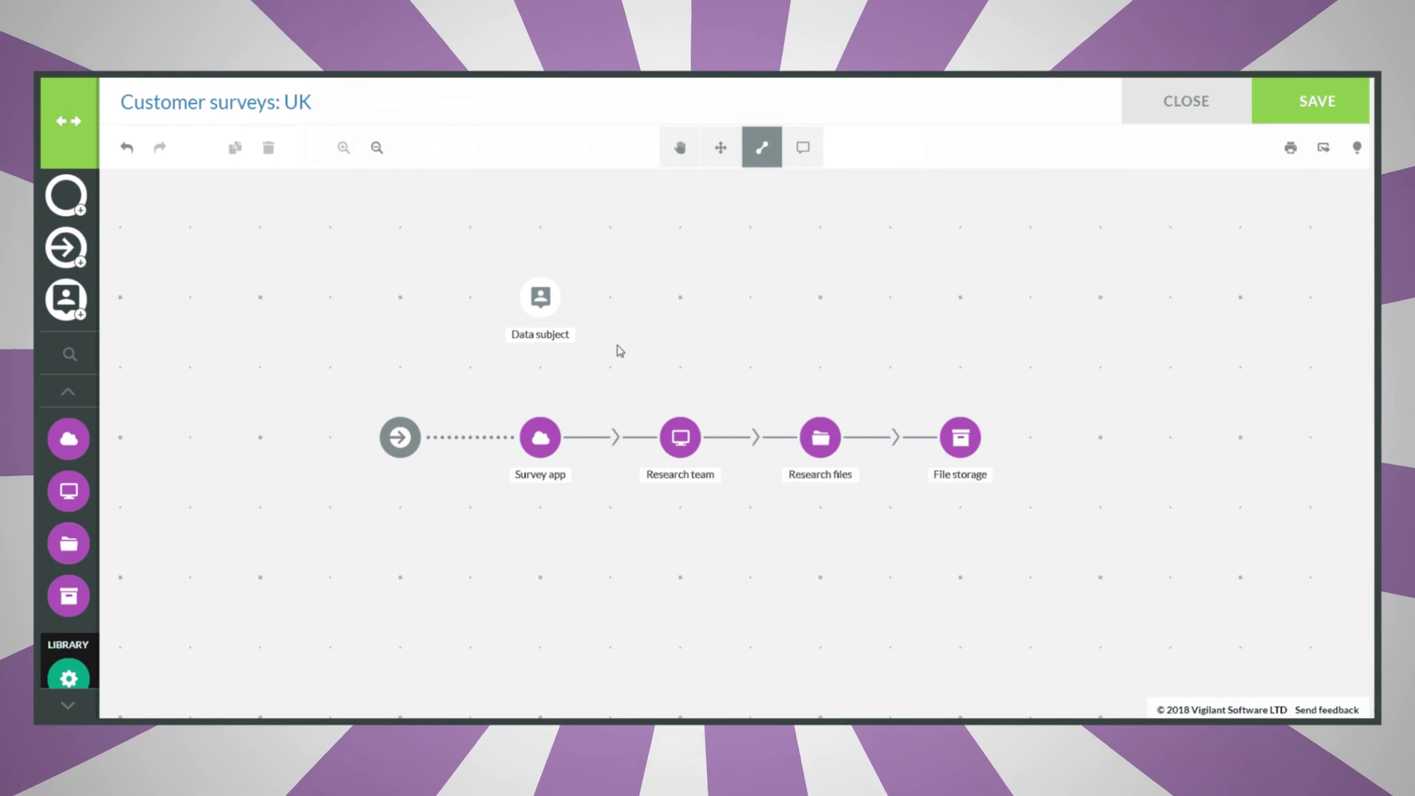
{"action": "left_click", "coordinate": [542, 414]}
{"action": "left_click", "coordinate": [540, 298]}
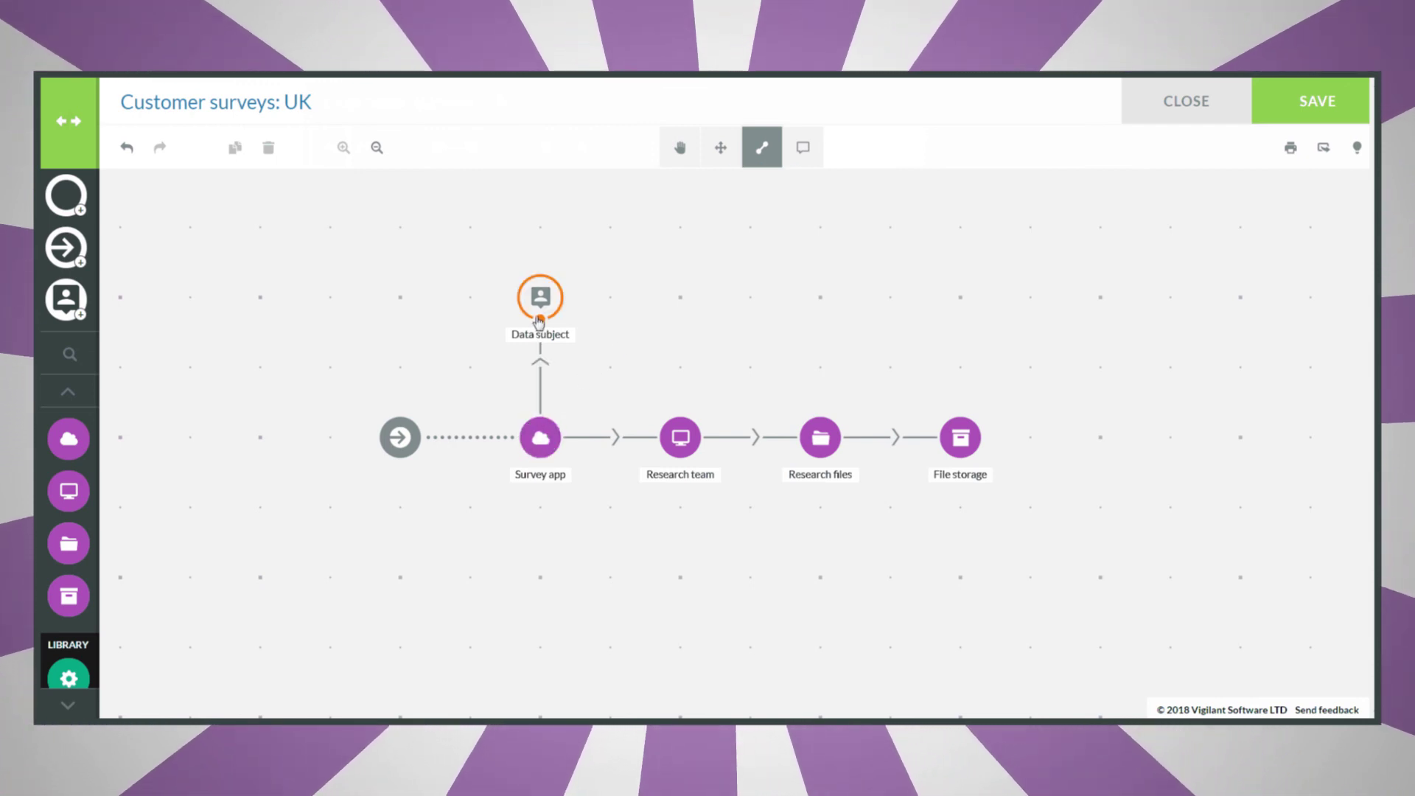
{"action": "left_click", "coordinate": [679, 151]}
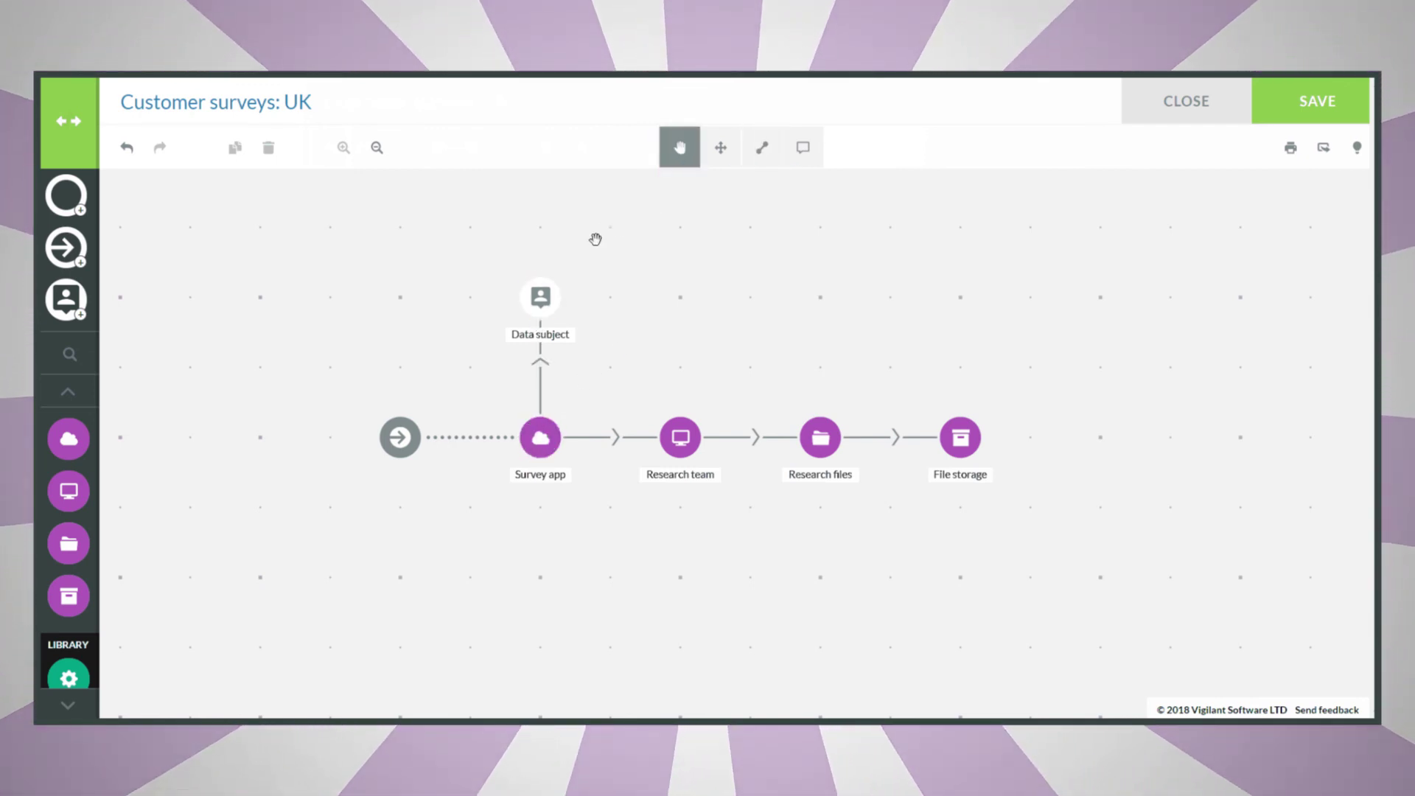
{"action": "left_click", "coordinate": [540, 298]}
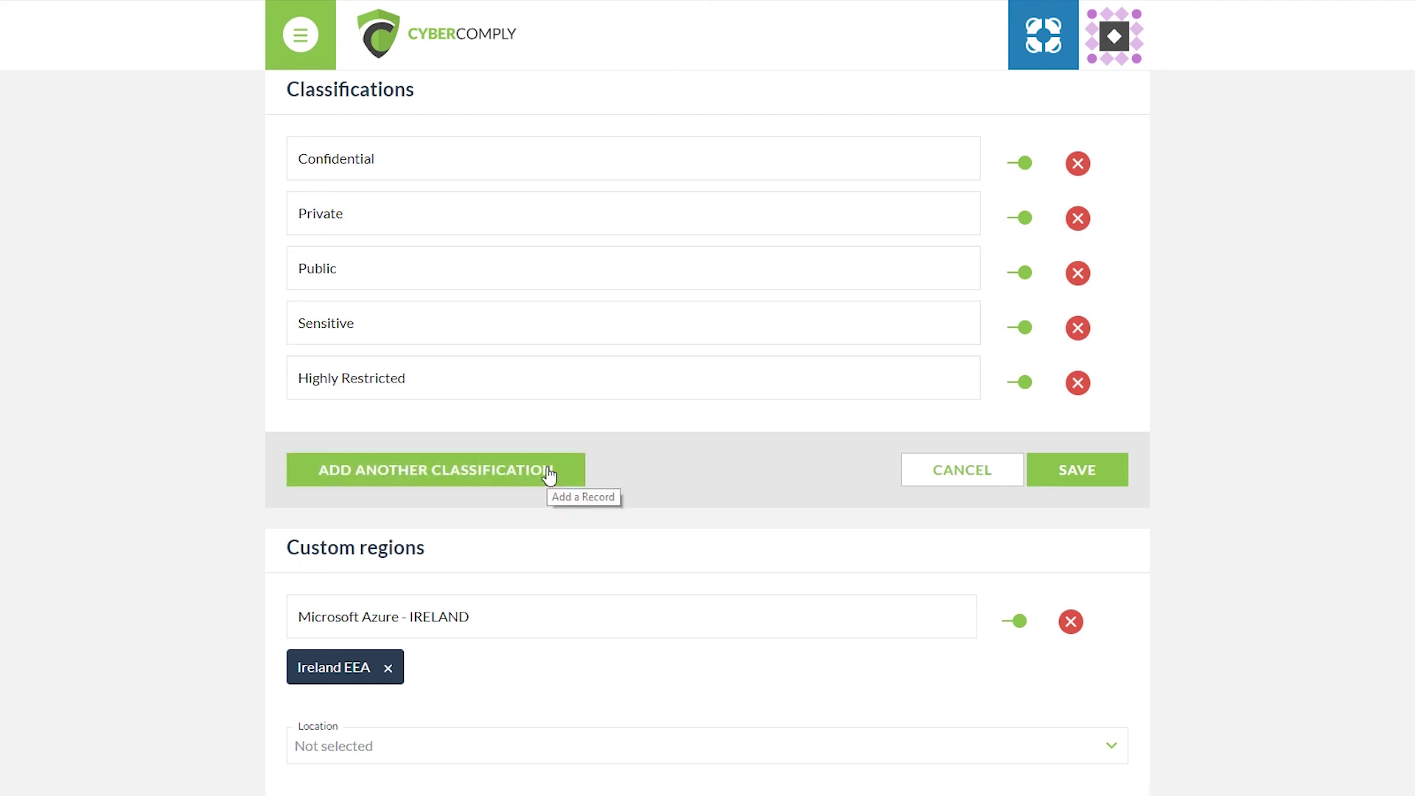
Add a new classification row named 'Restricted'.
{"action": "left_click", "coordinate": [553, 478]}
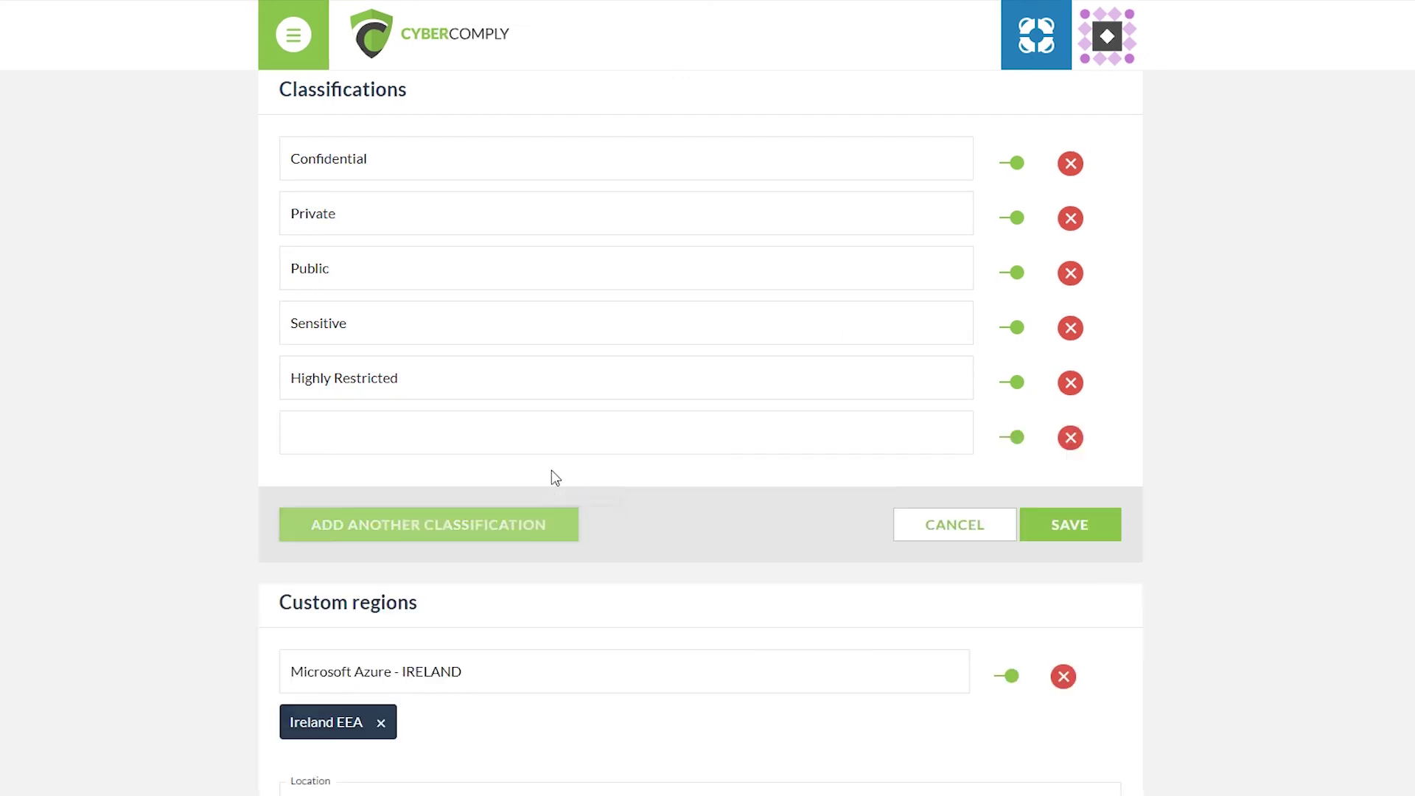
{"action": "left_click", "coordinate": [549, 428]}
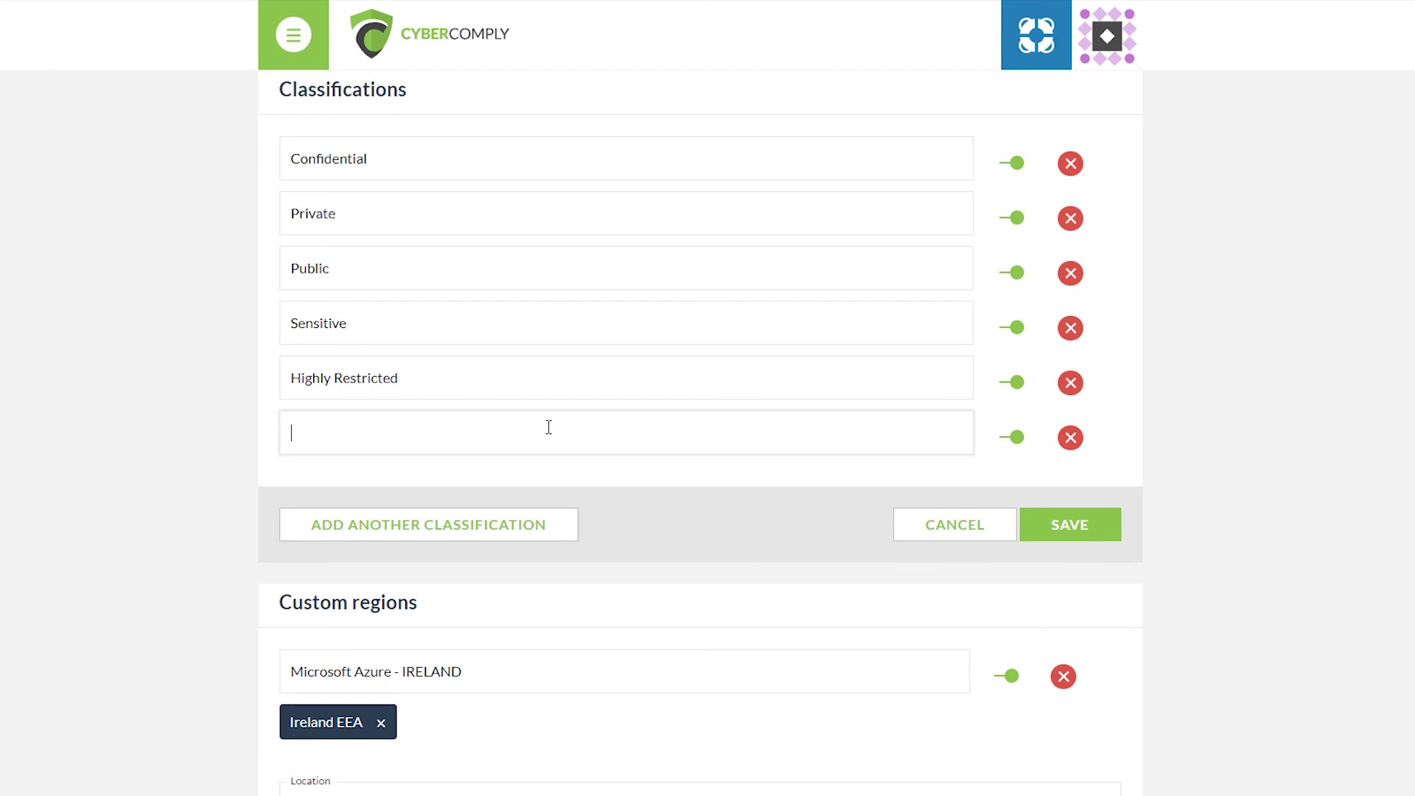
{"action": "type", "text": "Restricted"}
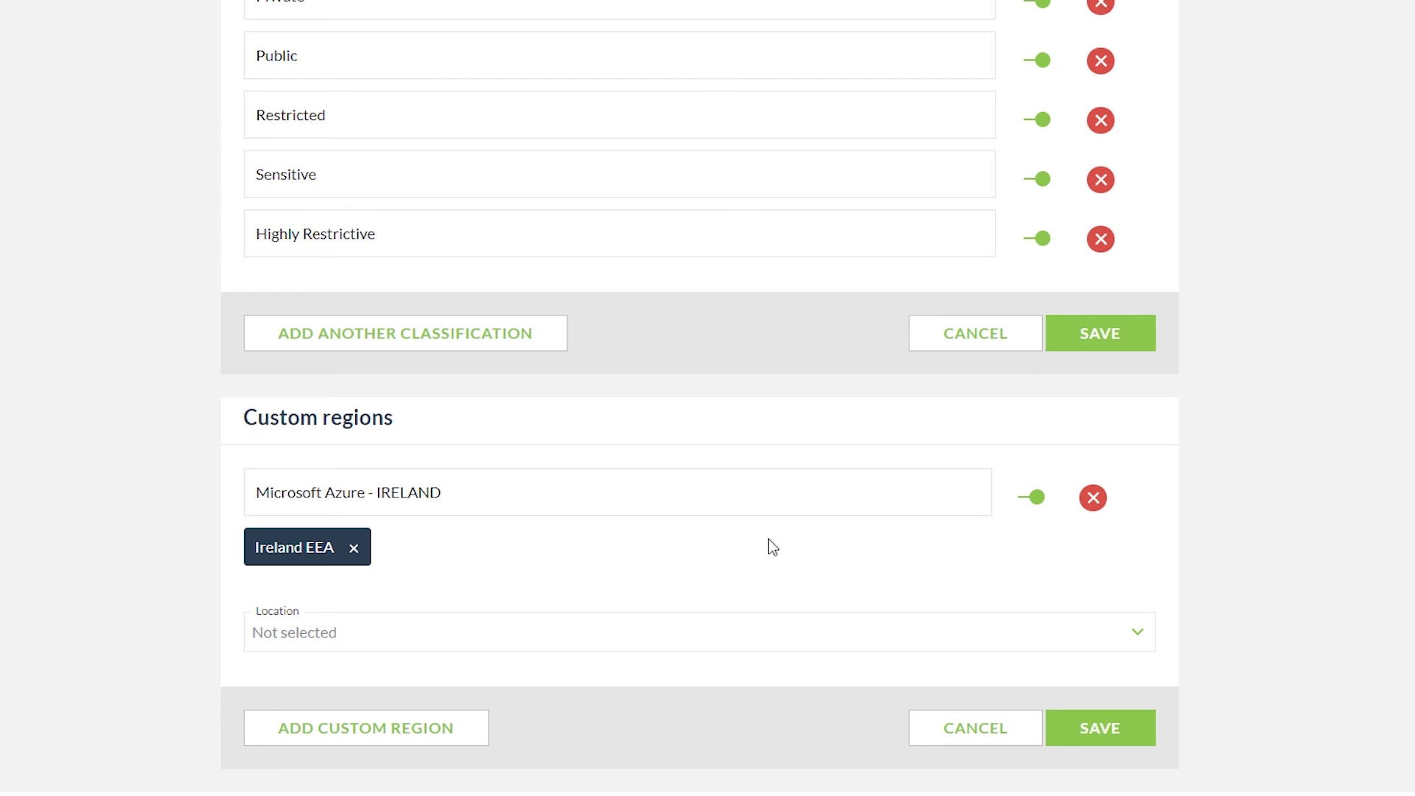
Add a custom region 'Kansas' located in United States of America and save it.
{"action": "scroll", "coordinate": [771, 547], "scroll_direction": "down", "scroll_amount": 1}
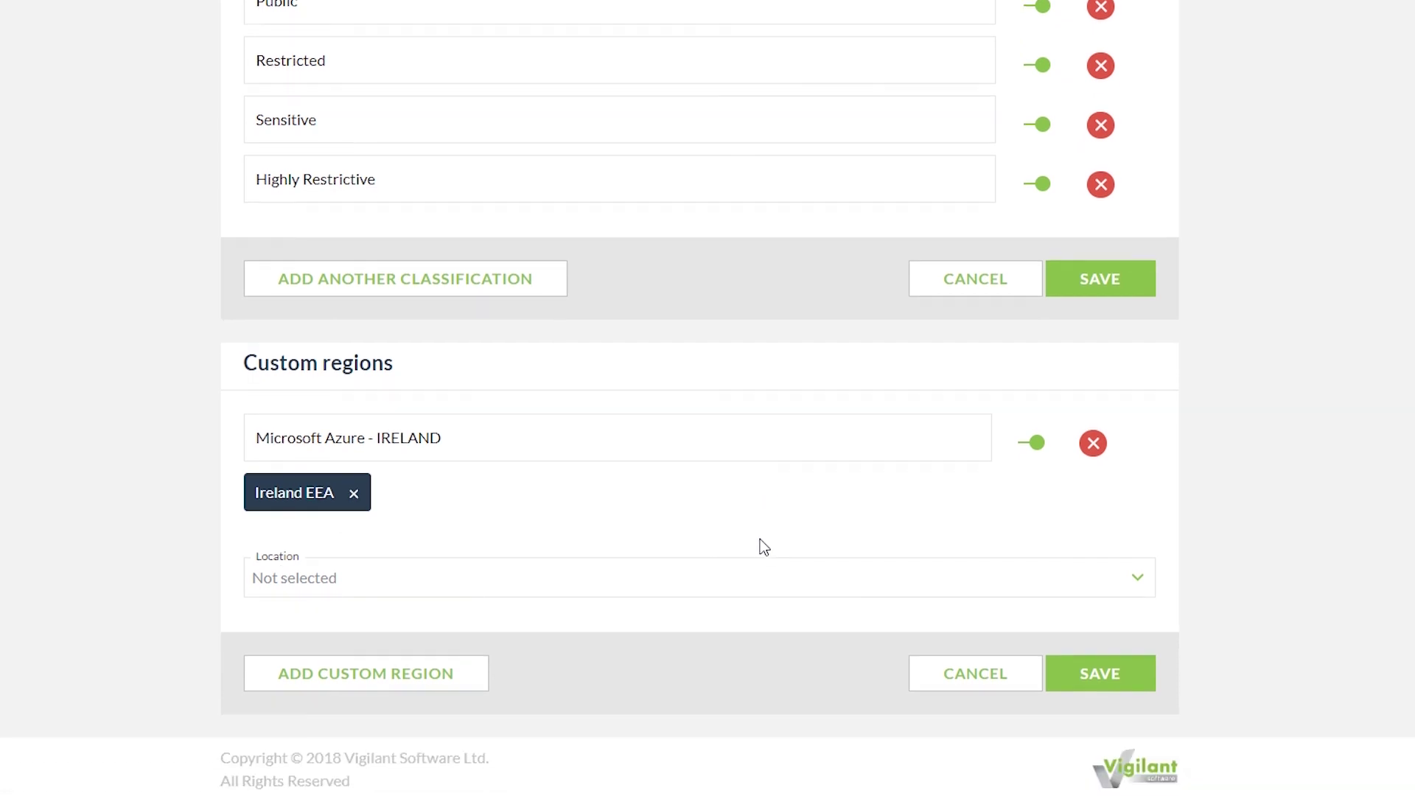
{"action": "left_click", "coordinate": [368, 680]}
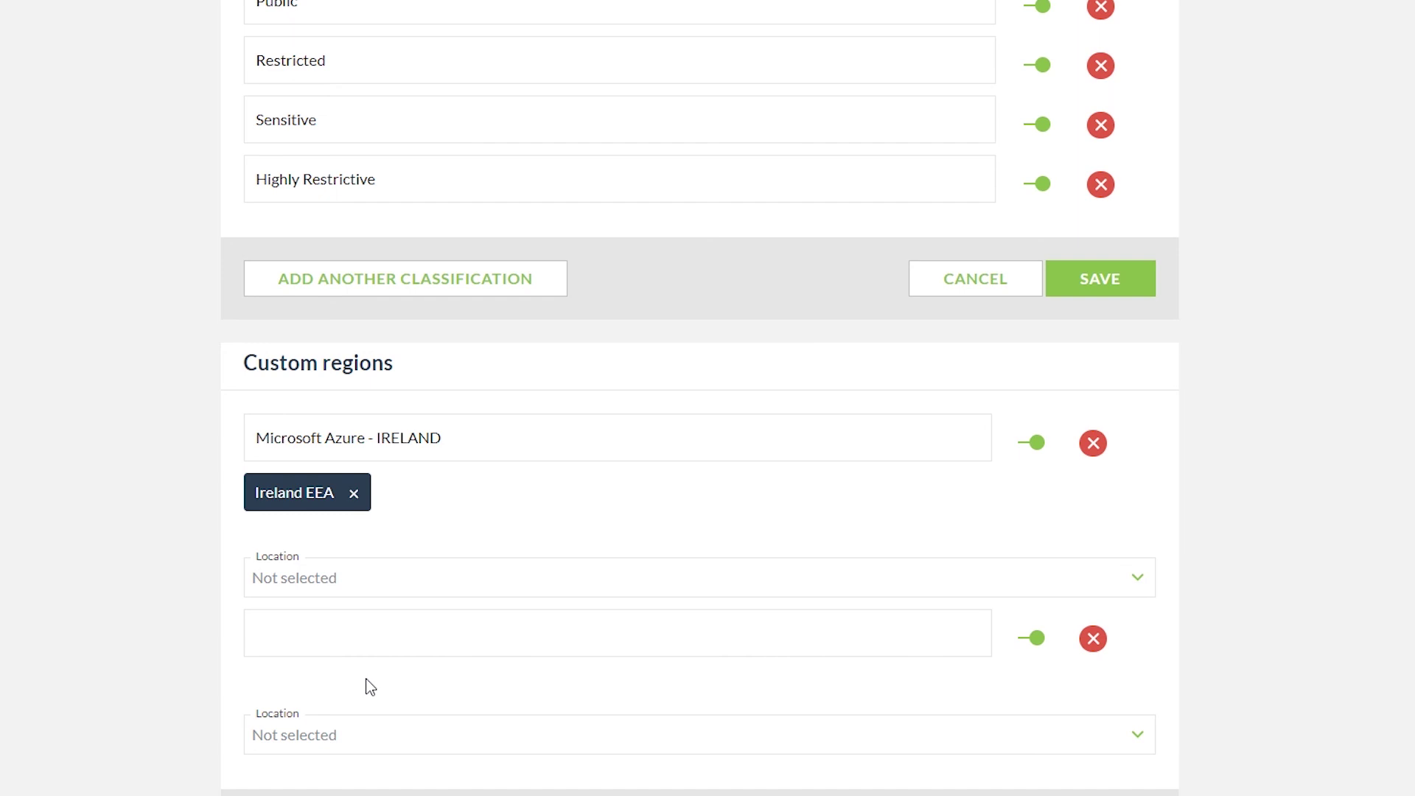
{"action": "left_click", "coordinate": [349, 635]}
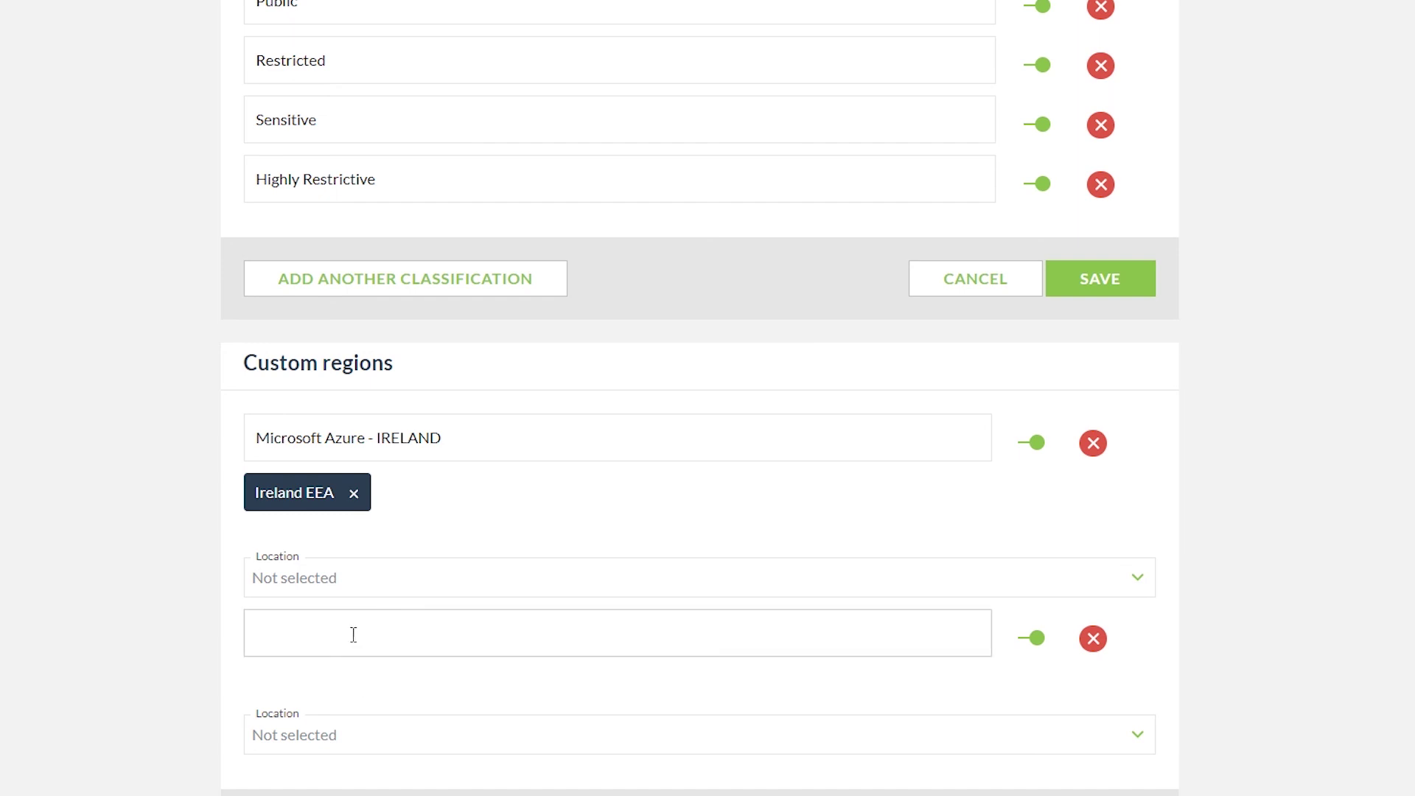
{"action": "type", "text": "Kansas"}
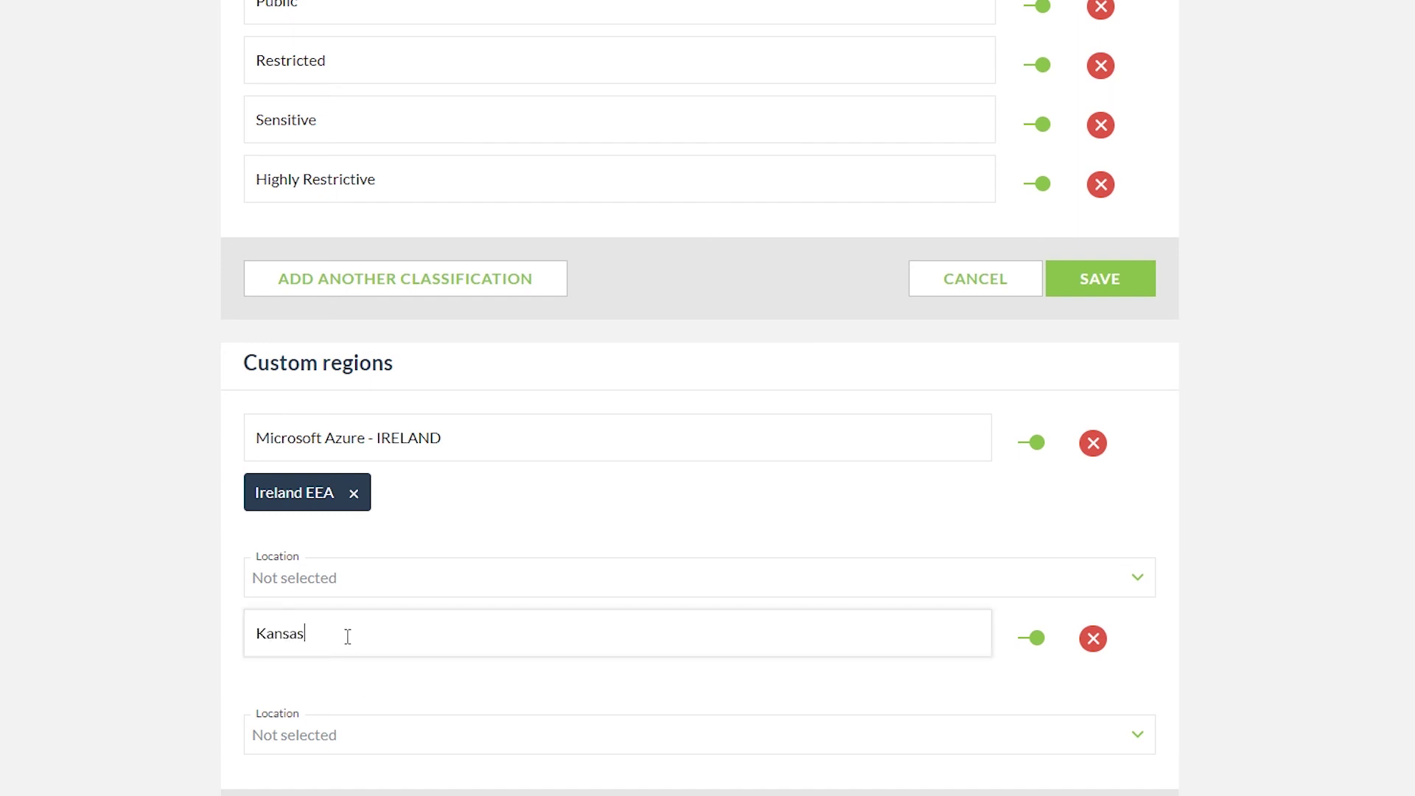
{"action": "key", "text": "Tab"}
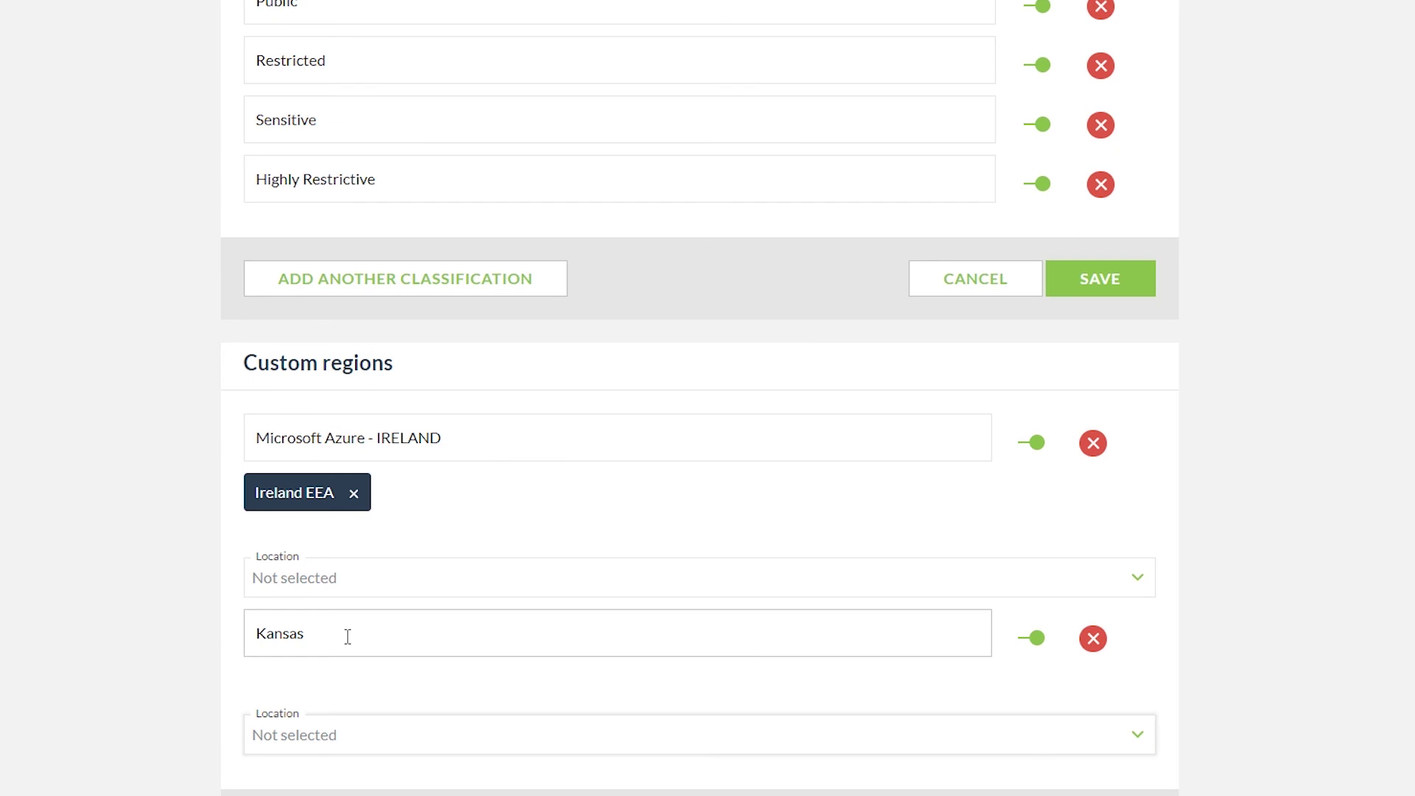
{"action": "left_click", "coordinate": [364, 726]}
{"action": "scroll", "coordinate": [409, 579], "scroll_direction": "down", "scroll_amount": 10}
{"action": "scroll", "coordinate": [409, 579], "scroll_direction": "down", "scroll_amount": 20}
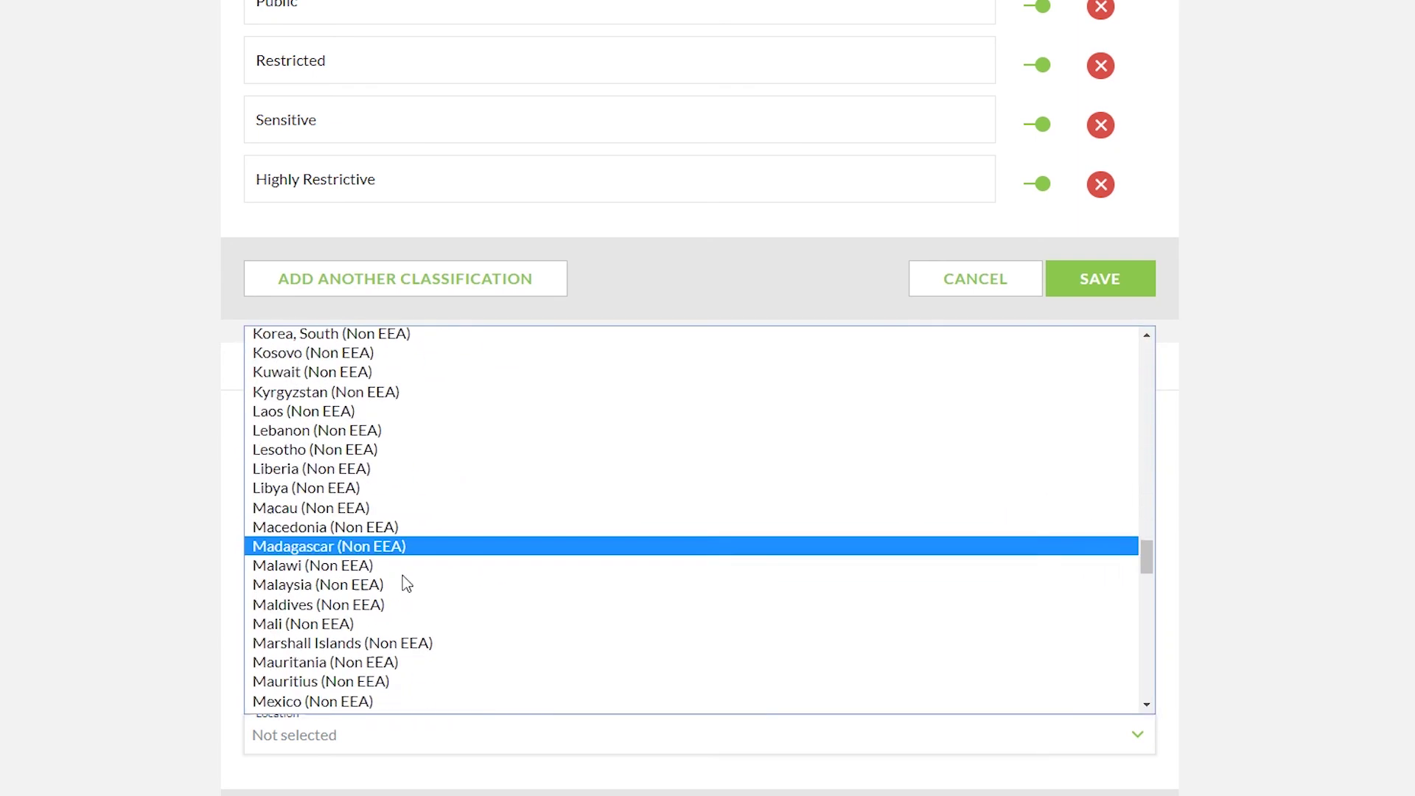
{"action": "scroll", "coordinate": [405, 592], "scroll_direction": "down", "scroll_amount": 12}
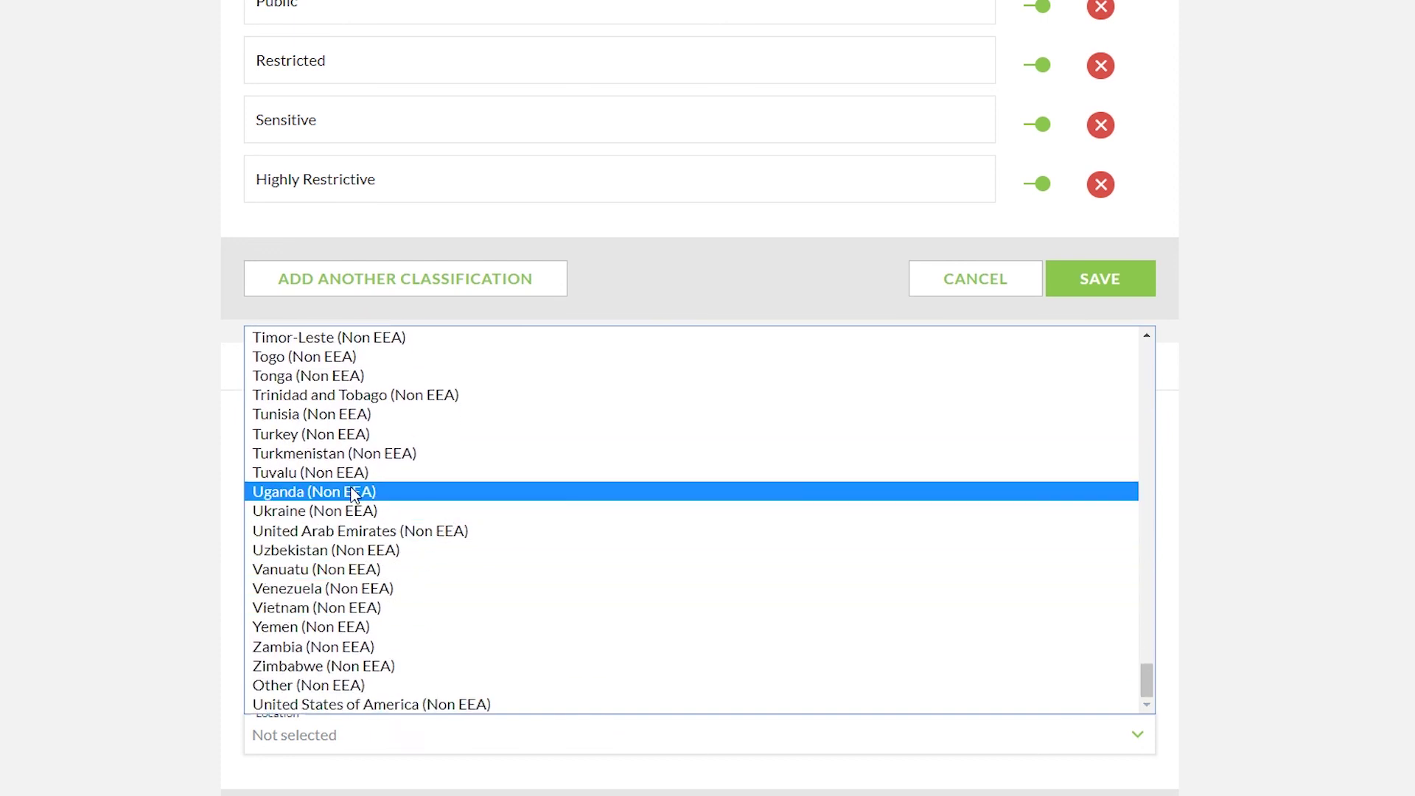
{"action": "left_click", "coordinate": [373, 706]}
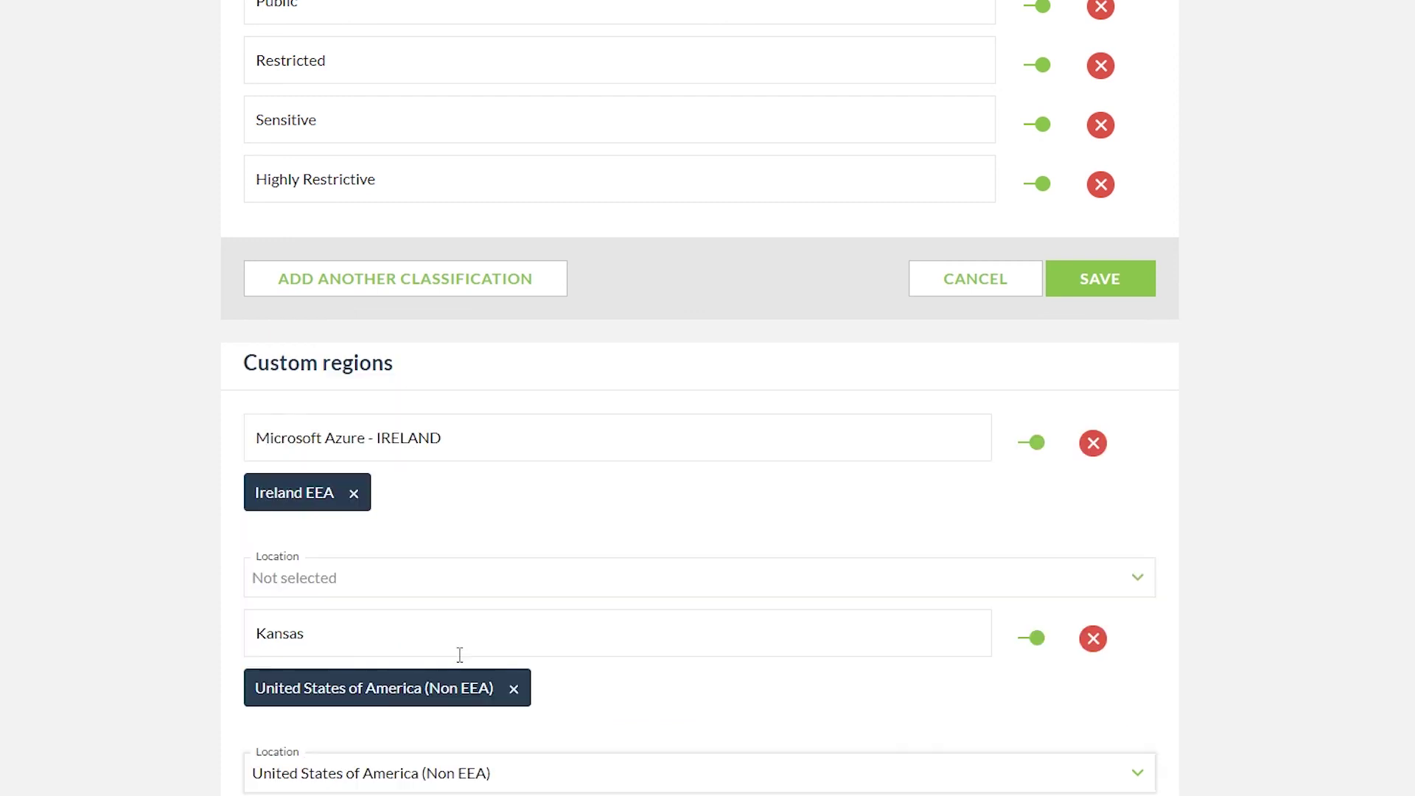
{"action": "scroll", "coordinate": [472, 656], "scroll_direction": "down", "scroll_amount": 3}
{"action": "left_click", "coordinate": [1088, 687]}
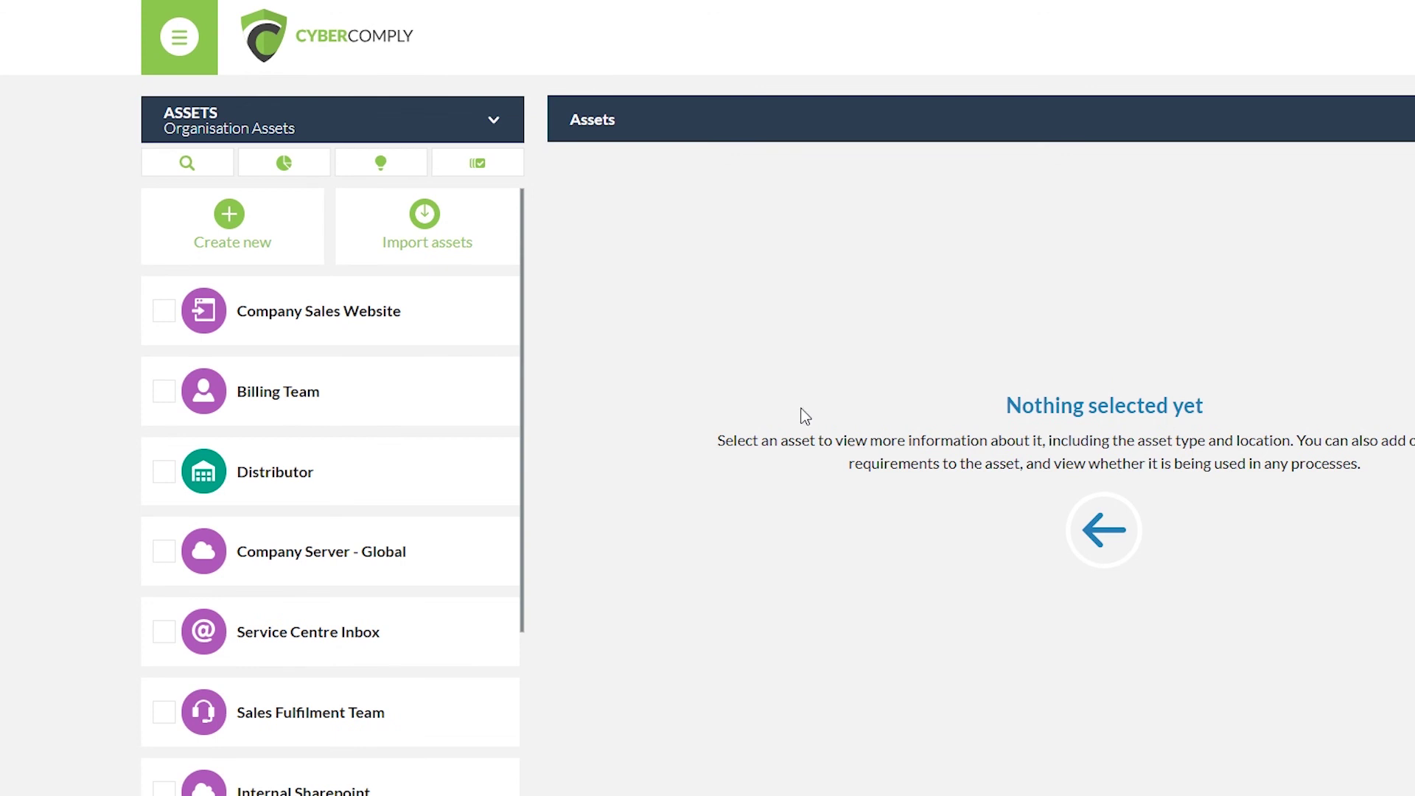
{"action": "left_click", "coordinate": [236, 230]}
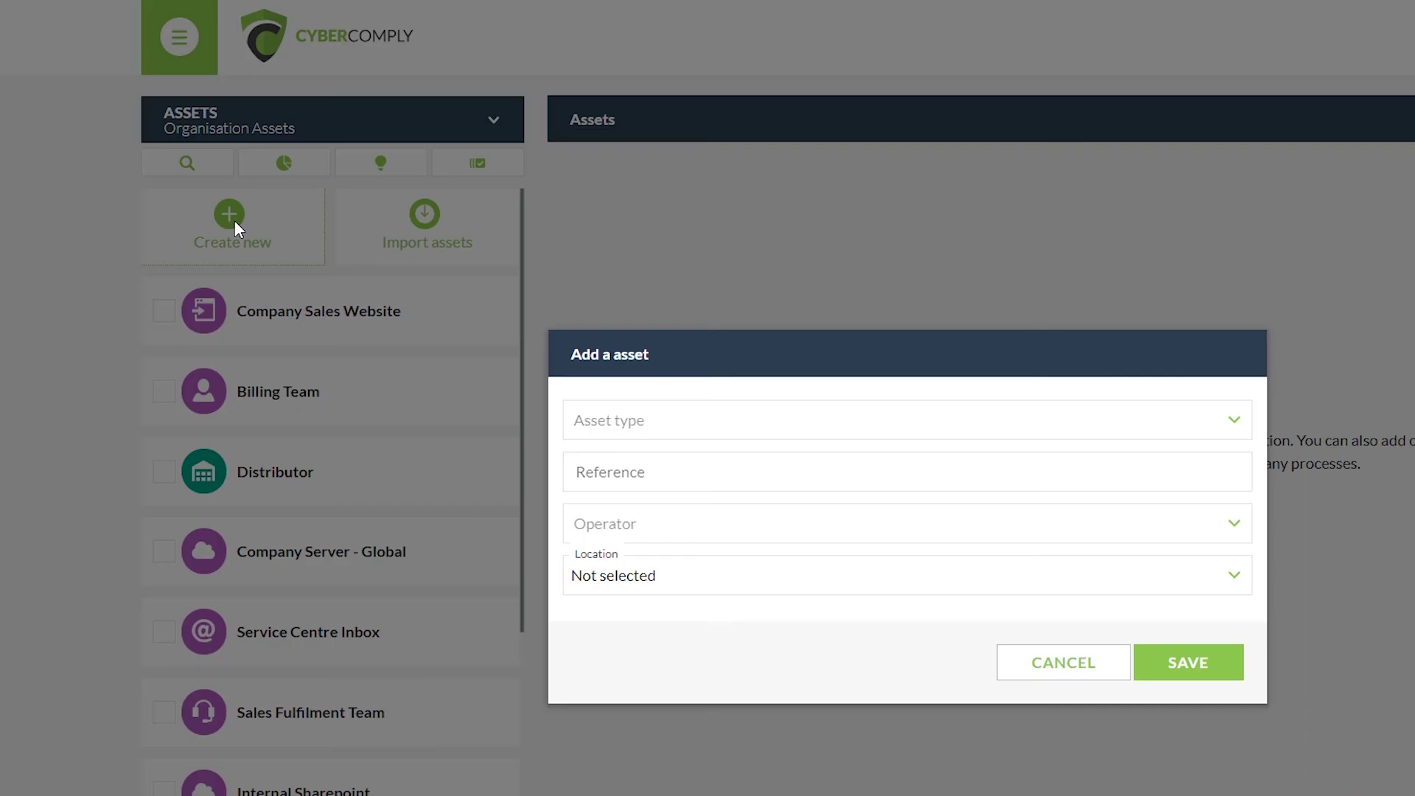
{"action": "left_click", "coordinate": [741, 412]}
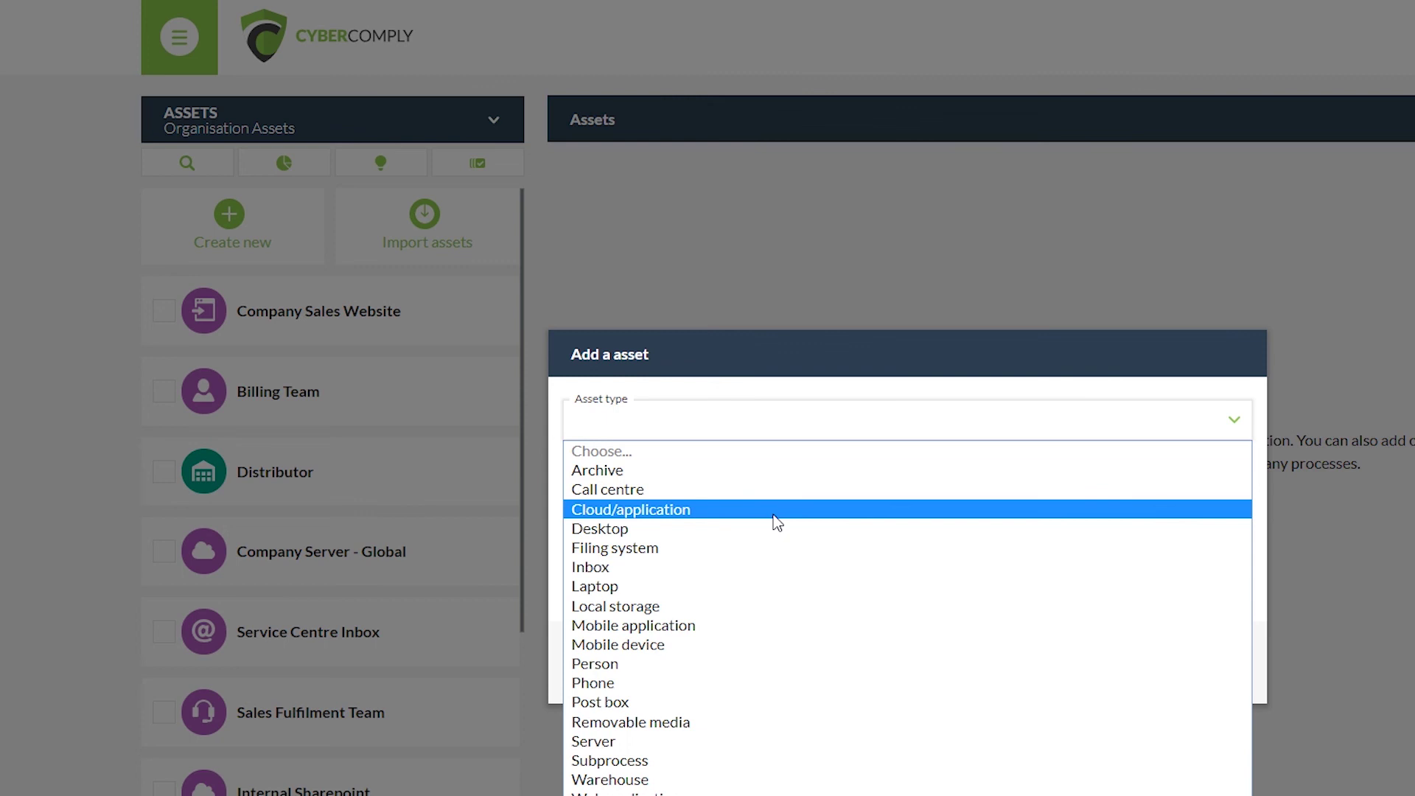
{"action": "left_click", "coordinate": [803, 430]}
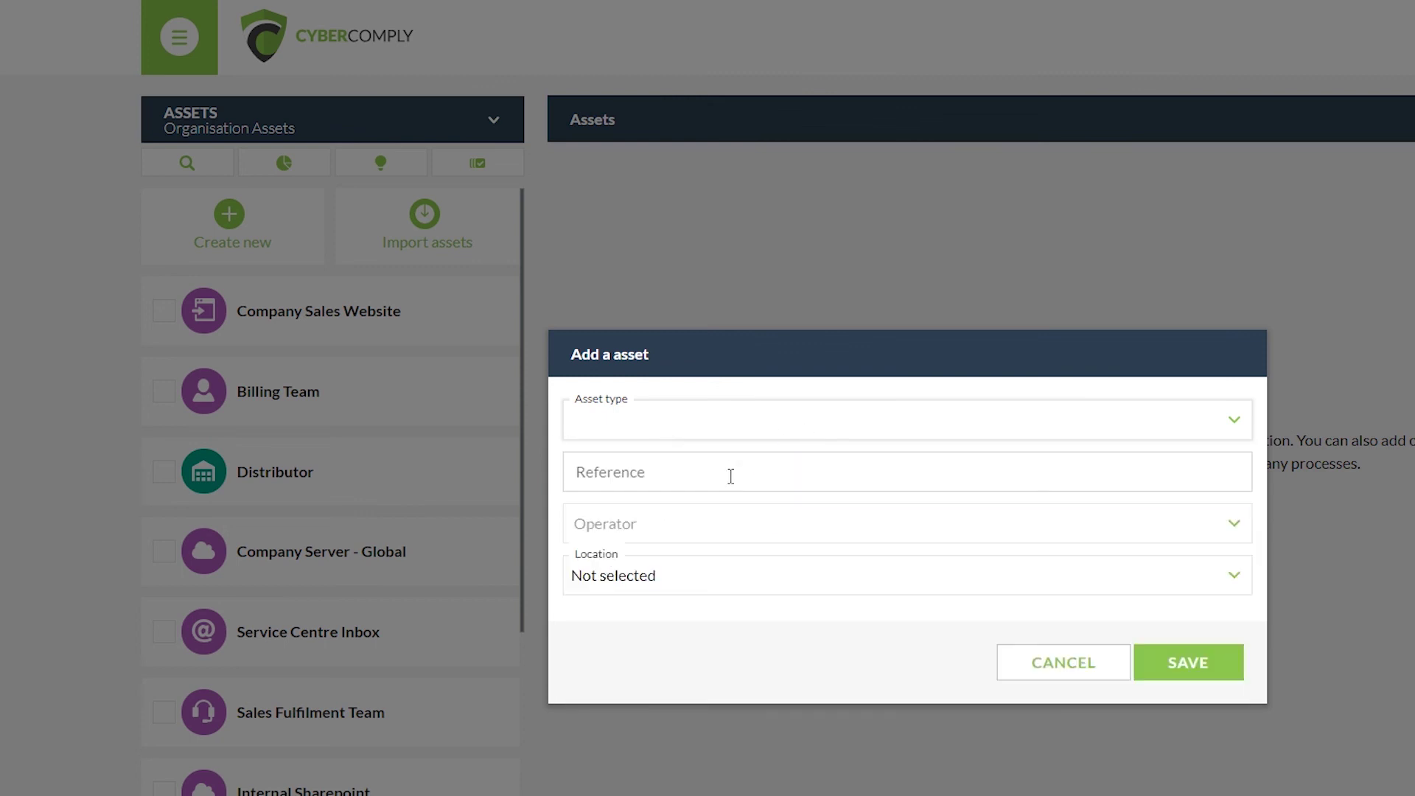
{"action": "left_click", "coordinate": [745, 523]}
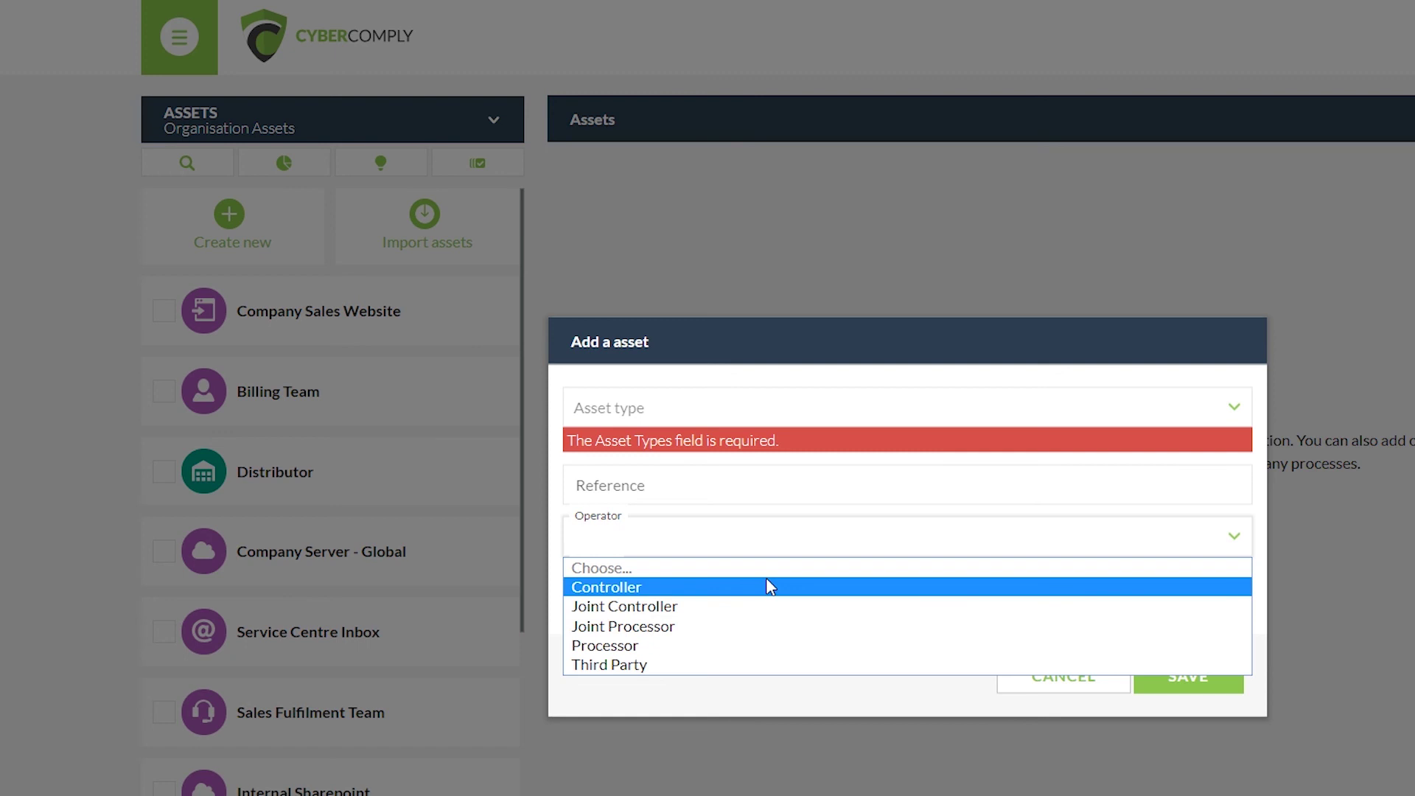
{"action": "left_click", "coordinate": [780, 549]}
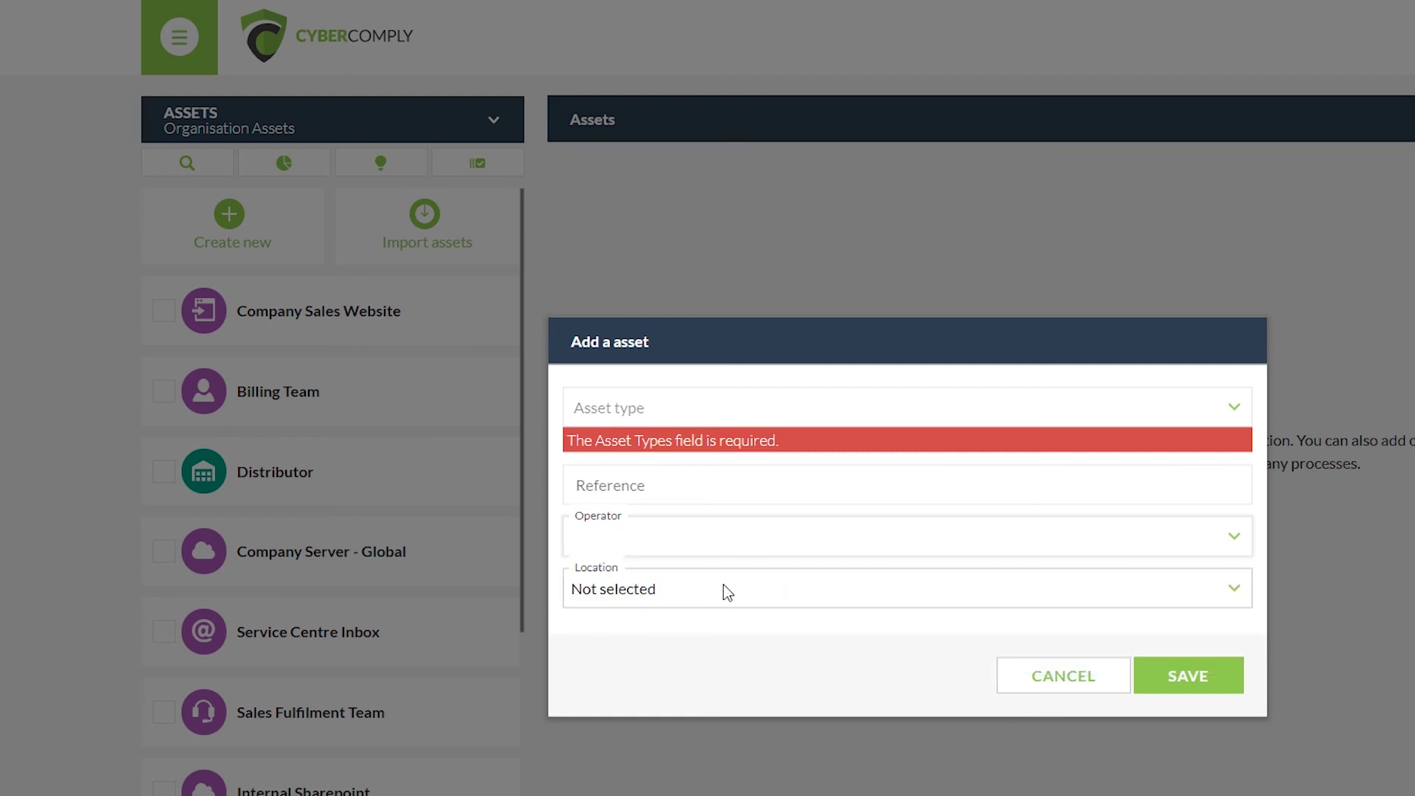
{"action": "left_click", "coordinate": [724, 588]}
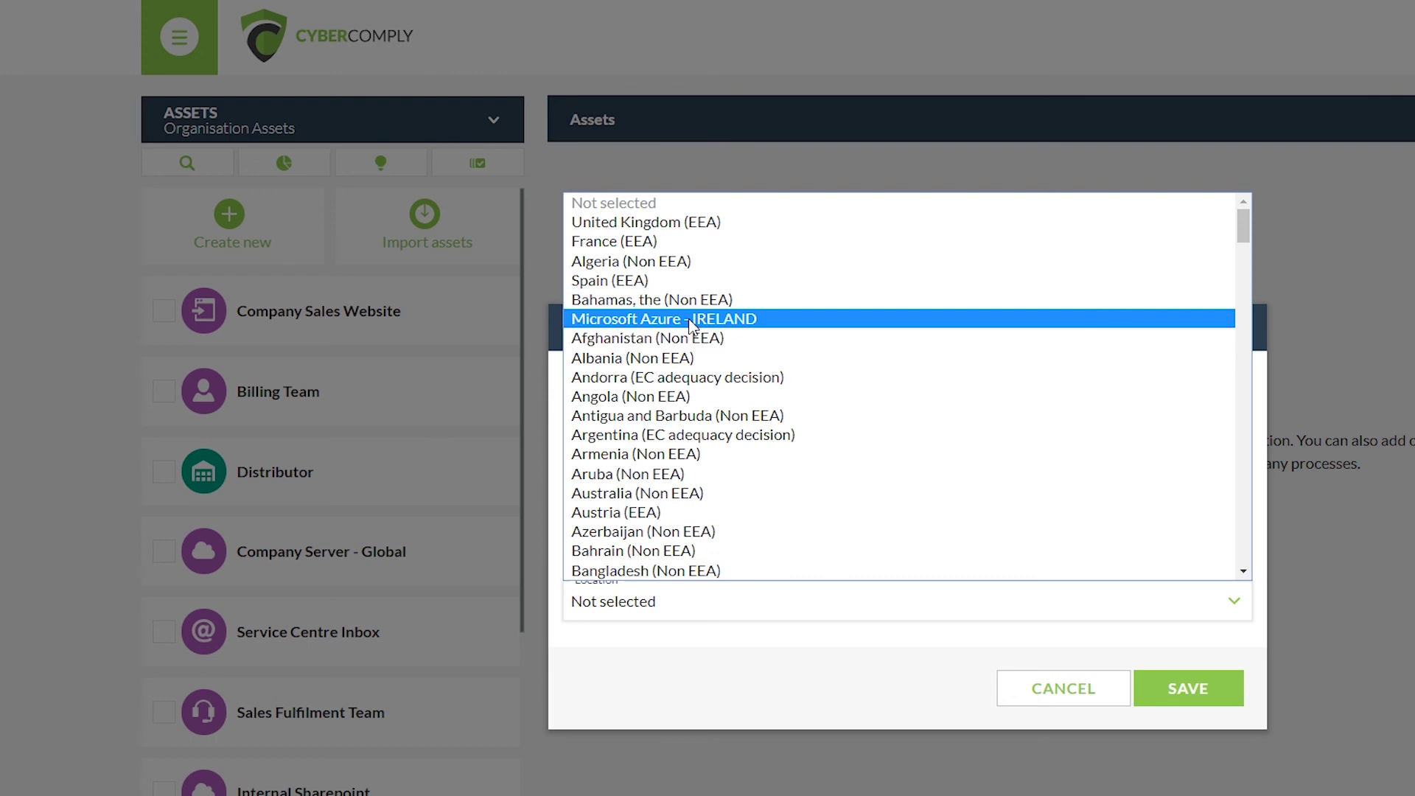
{"action": "left_click", "coordinate": [799, 649]}
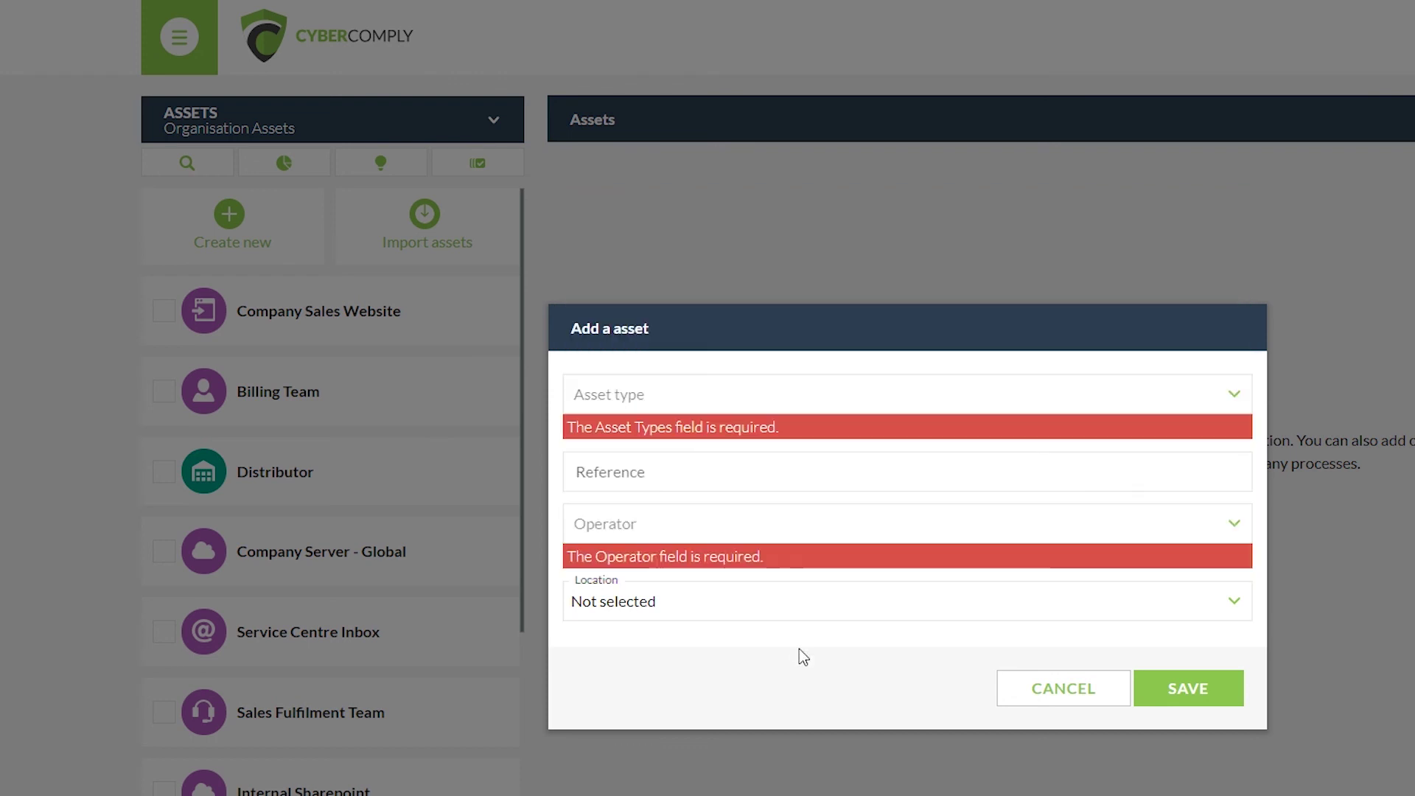
{"action": "left_click", "coordinate": [1076, 700]}
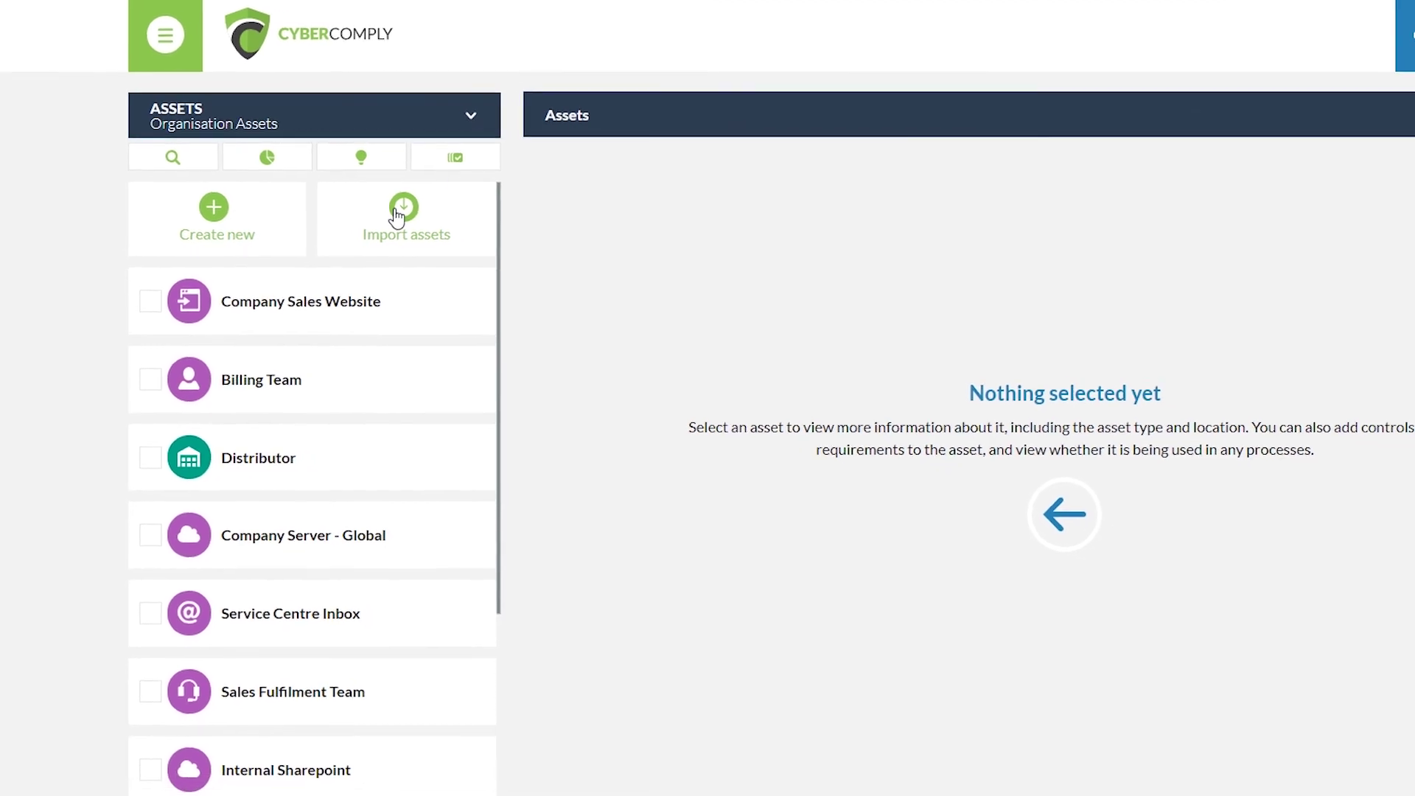
Open the asset import window and cancel it without uploading a file.
{"action": "left_click", "coordinate": [418, 221]}
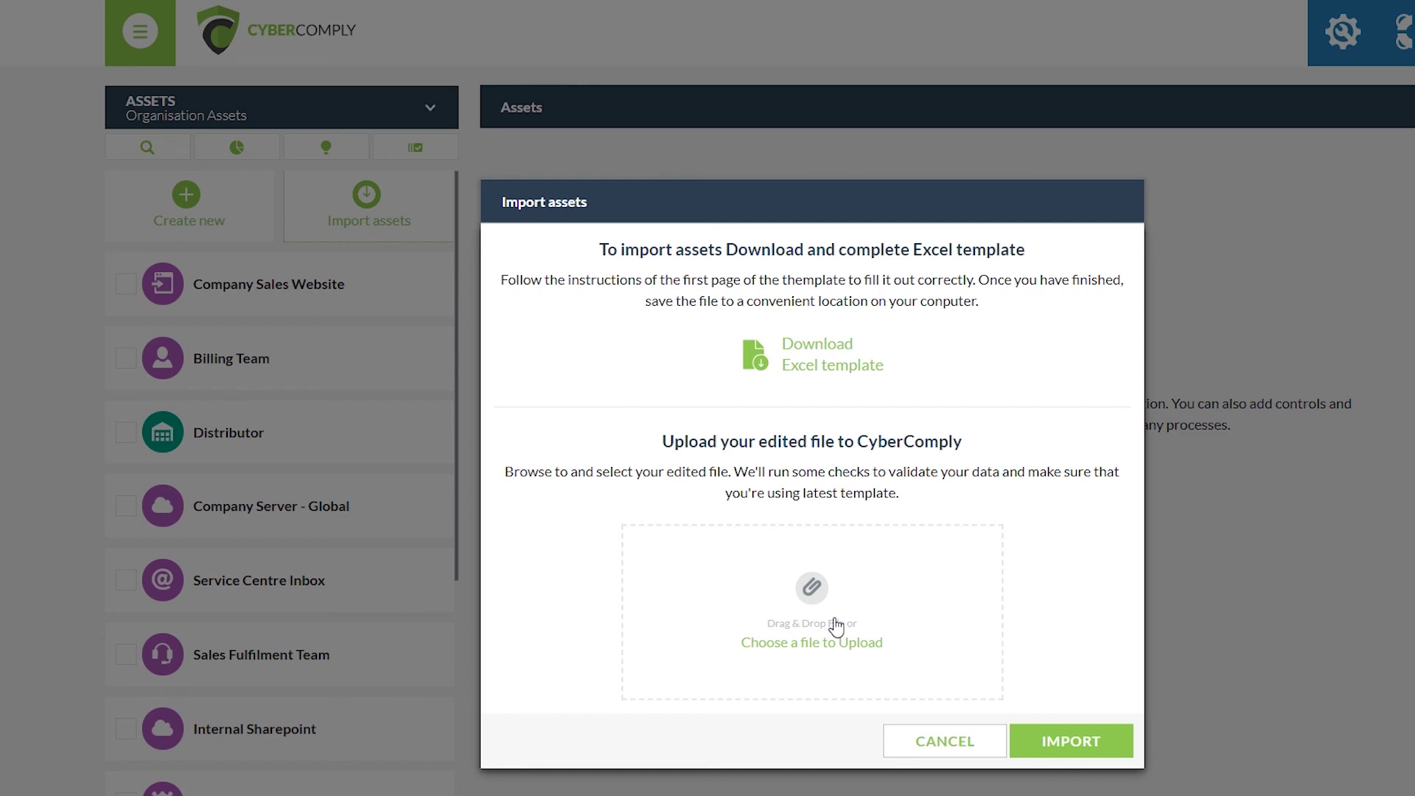
{"action": "left_click", "coordinate": [936, 742]}
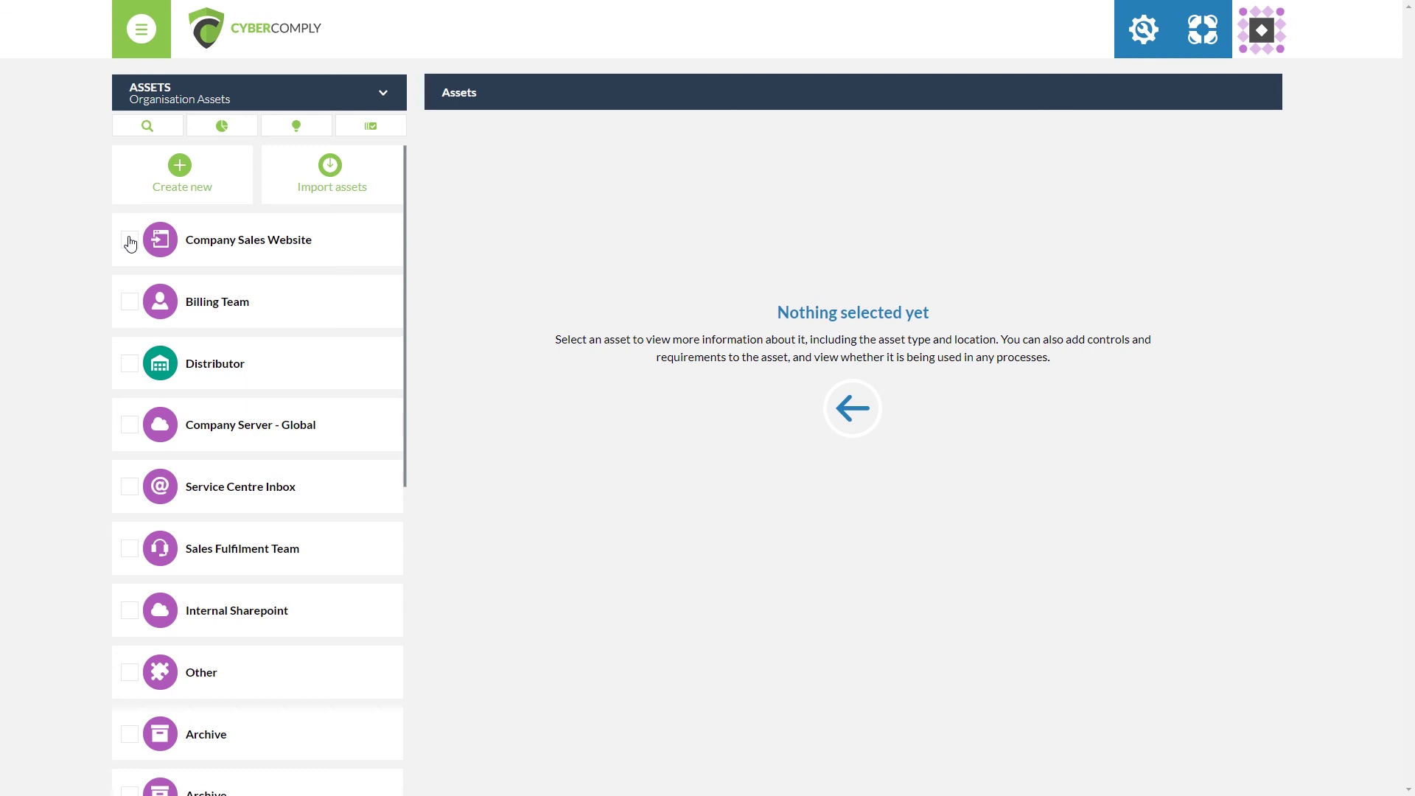
Open Company Sales Website and review its Controls, Legal, Tasks and Processes tabs.
{"action": "left_click", "coordinate": [130, 242]}
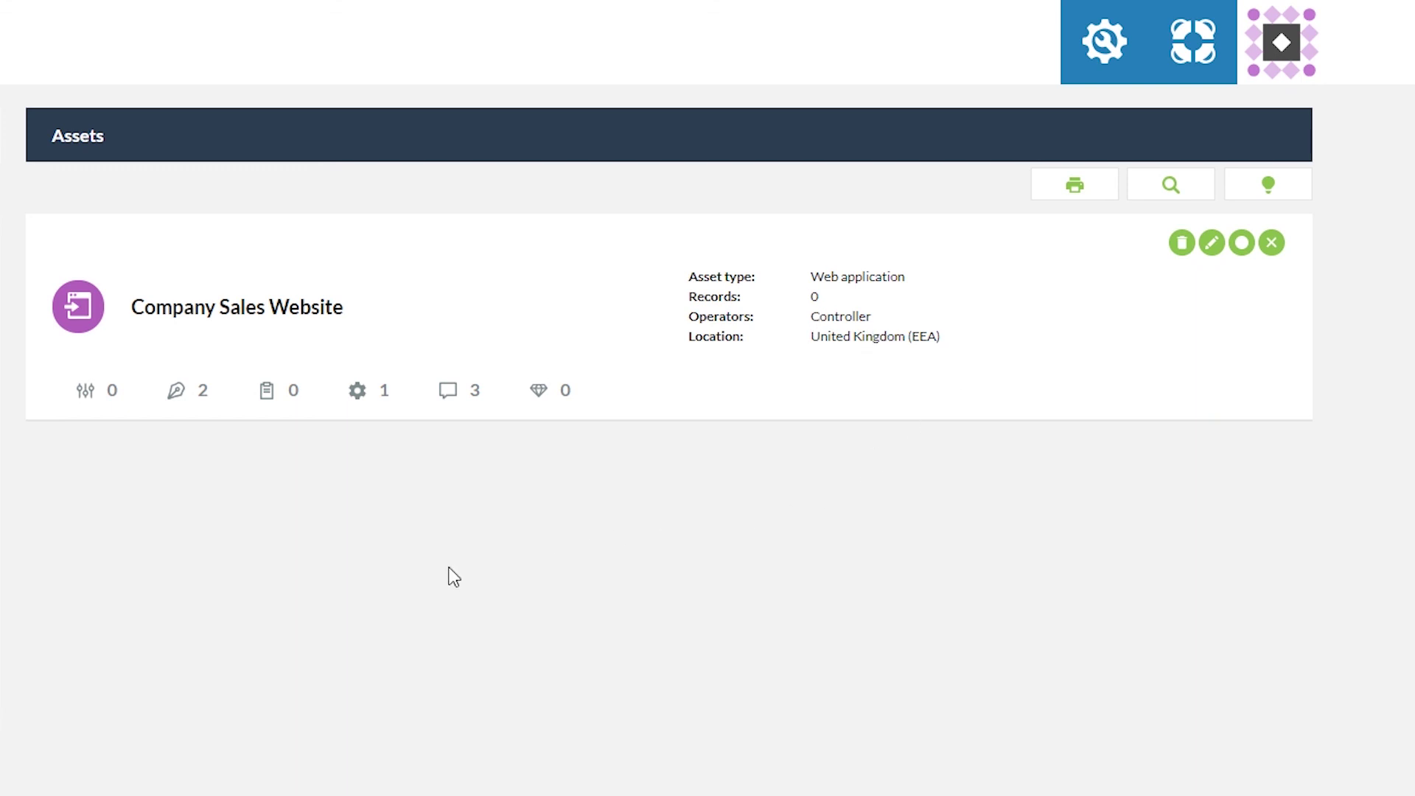
{"action": "left_click", "coordinate": [92, 399]}
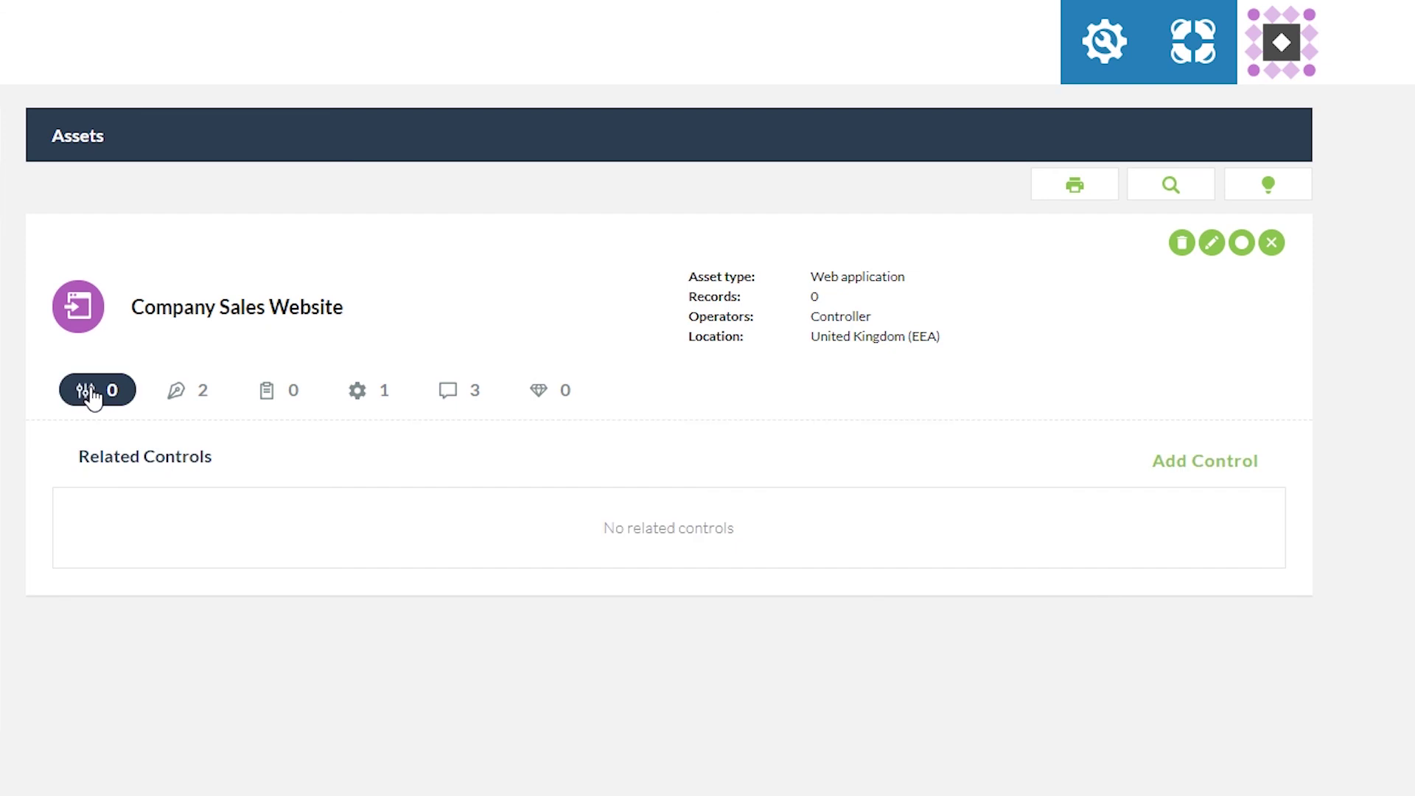
{"action": "left_click", "coordinate": [187, 397]}
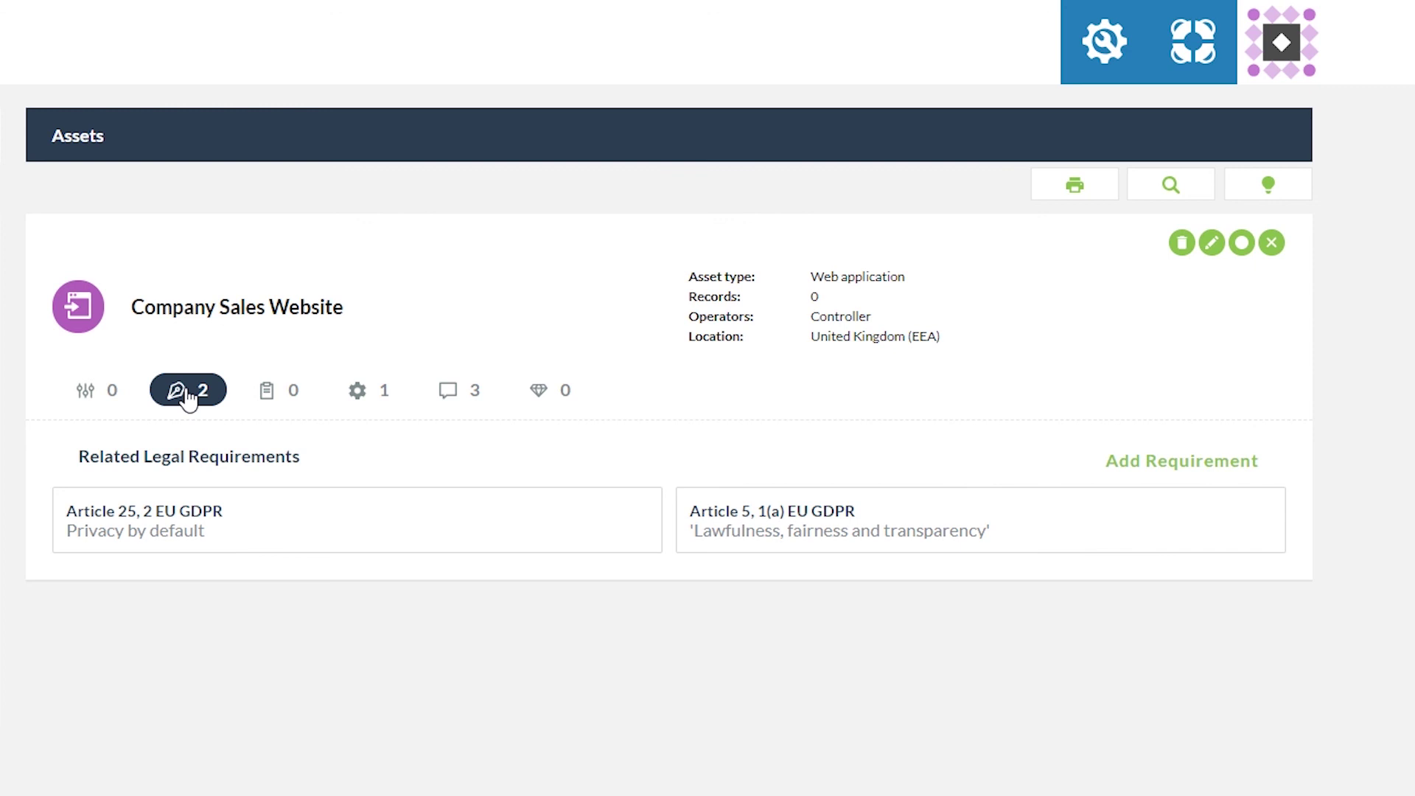
{"action": "left_click", "coordinate": [270, 396]}
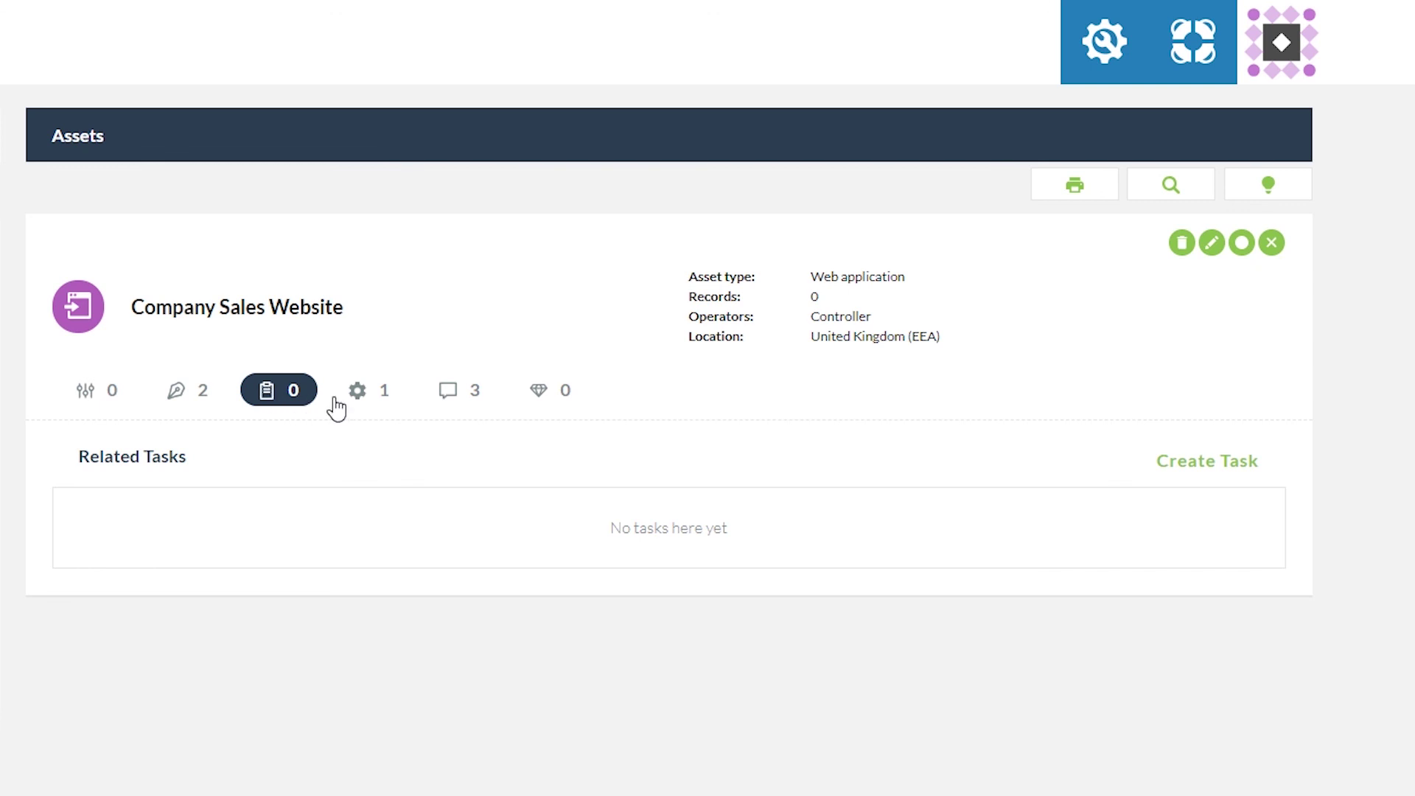
{"action": "left_click", "coordinate": [361, 398]}
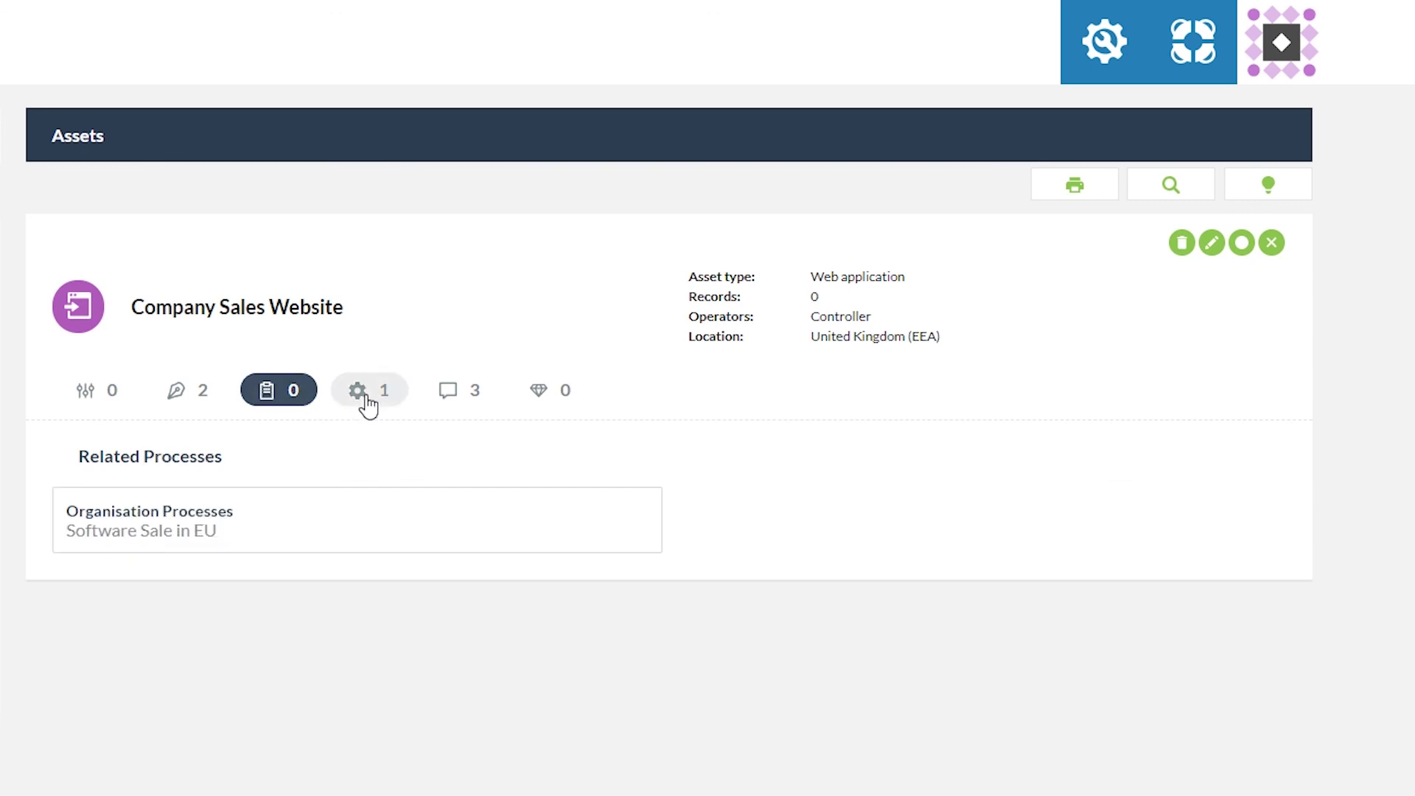
Check the asset's Notes with a new comment box, then view its Related Assets.
{"action": "left_click", "coordinate": [461, 404]}
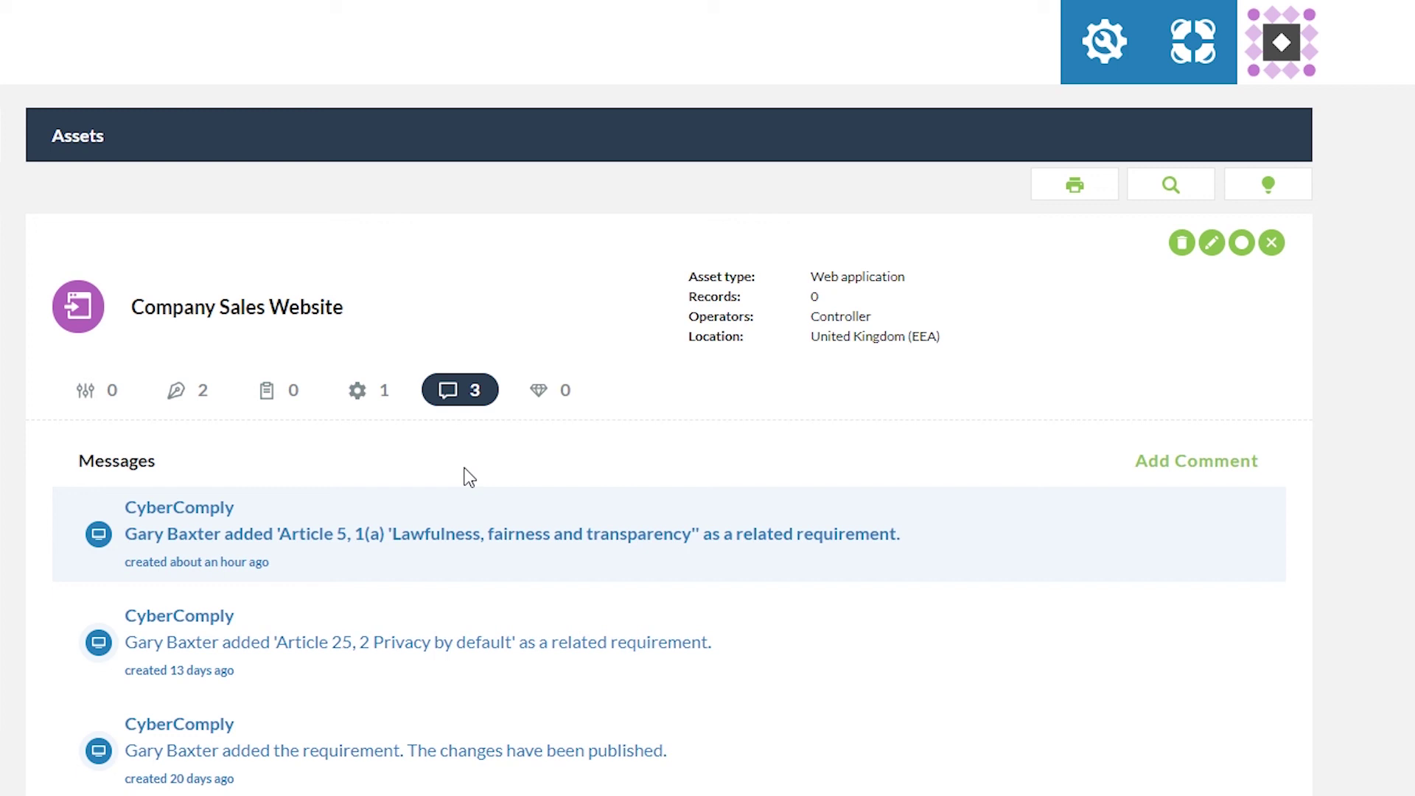
{"action": "left_click", "coordinate": [1174, 463]}
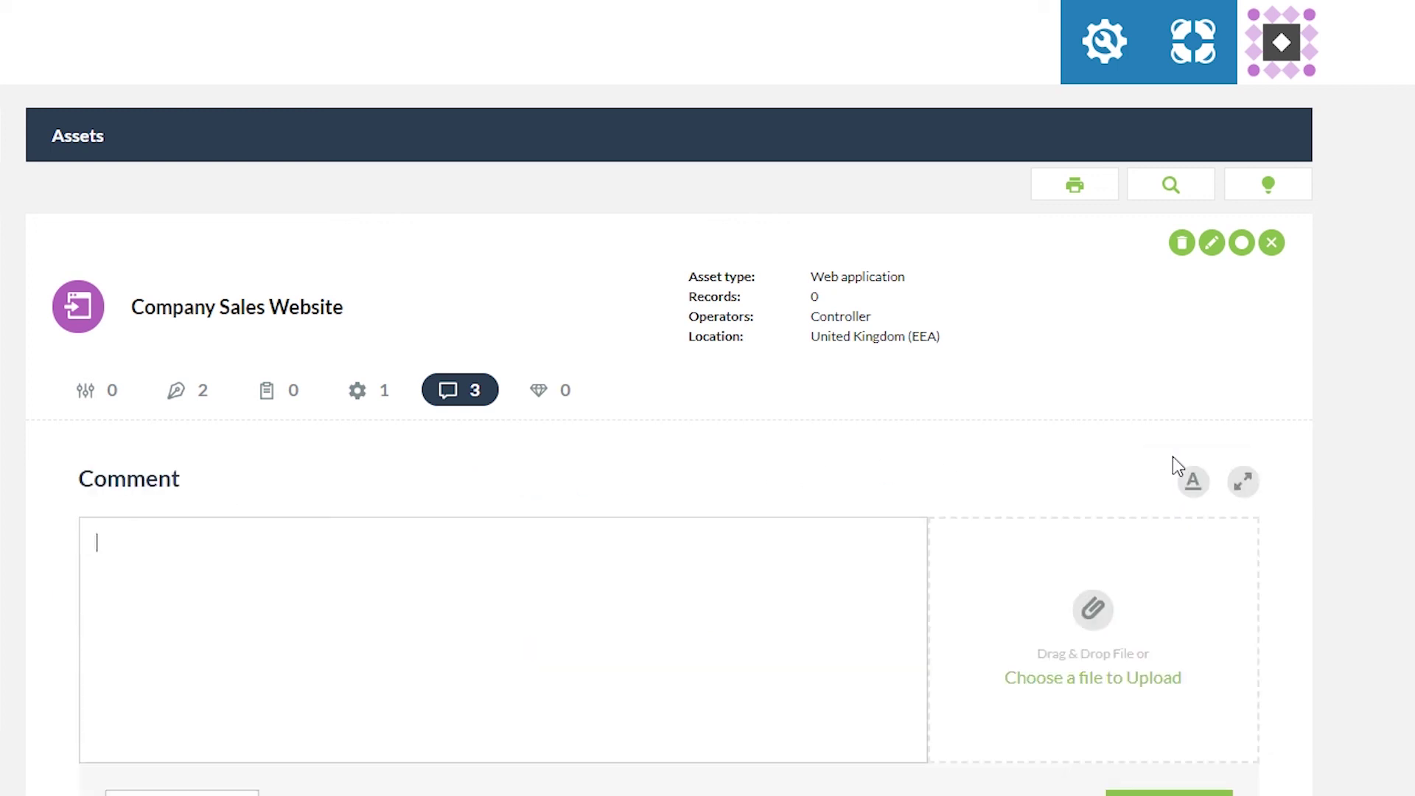
{"action": "left_click", "coordinate": [626, 560]}
{"action": "left_click", "coordinate": [539, 393]}
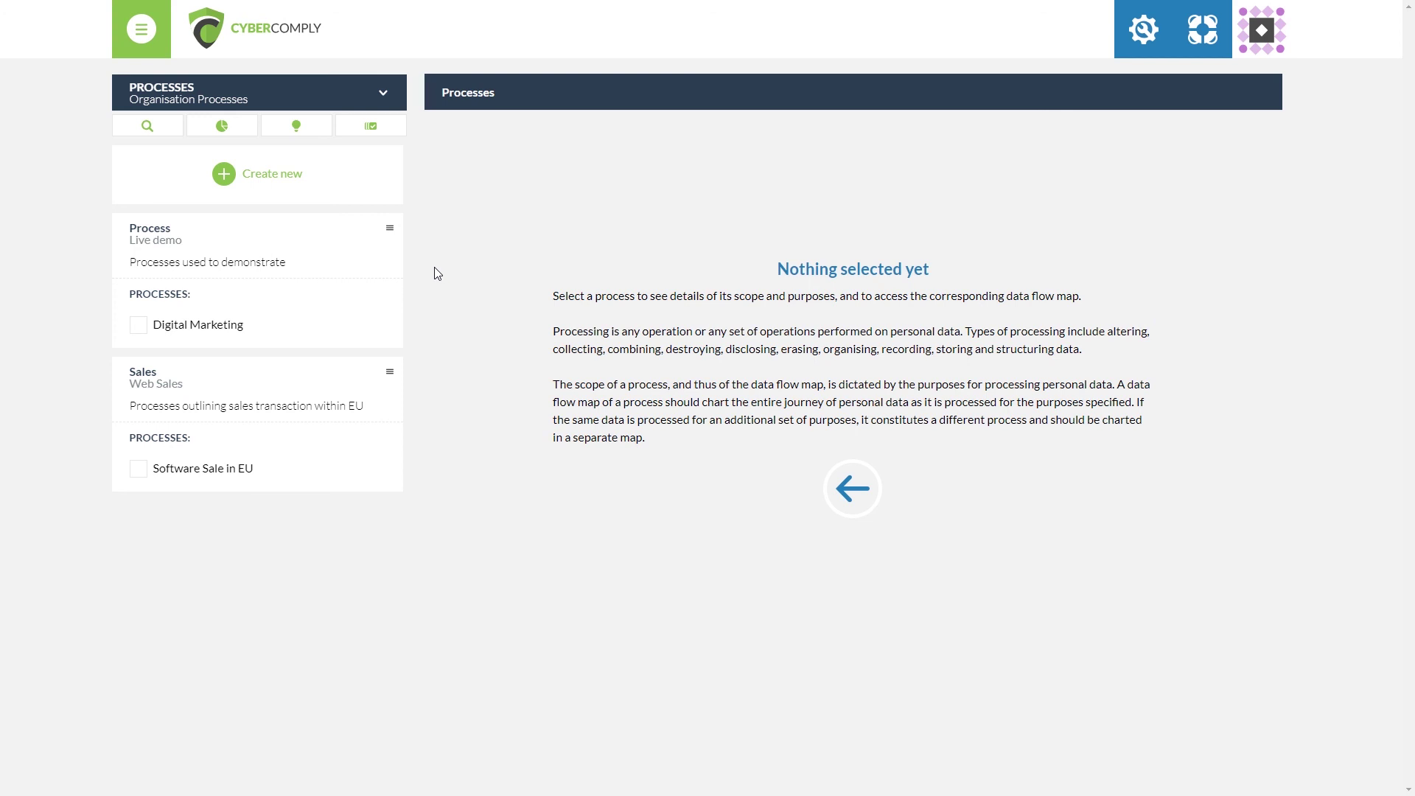
Start a new process and a new process group, then cancel both without creating anything.
{"action": "left_click", "coordinate": [224, 180]}
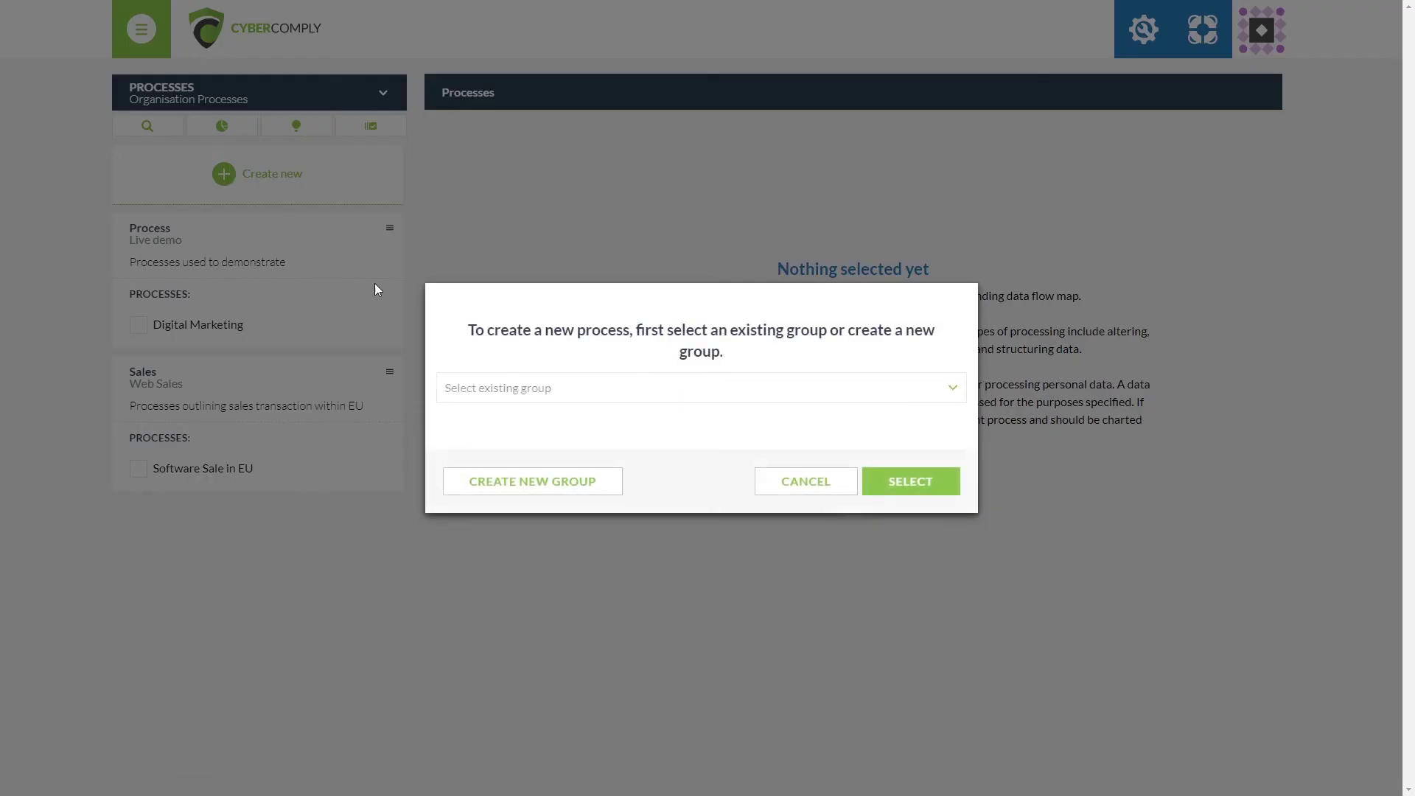
{"action": "left_click", "coordinate": [492, 387]}
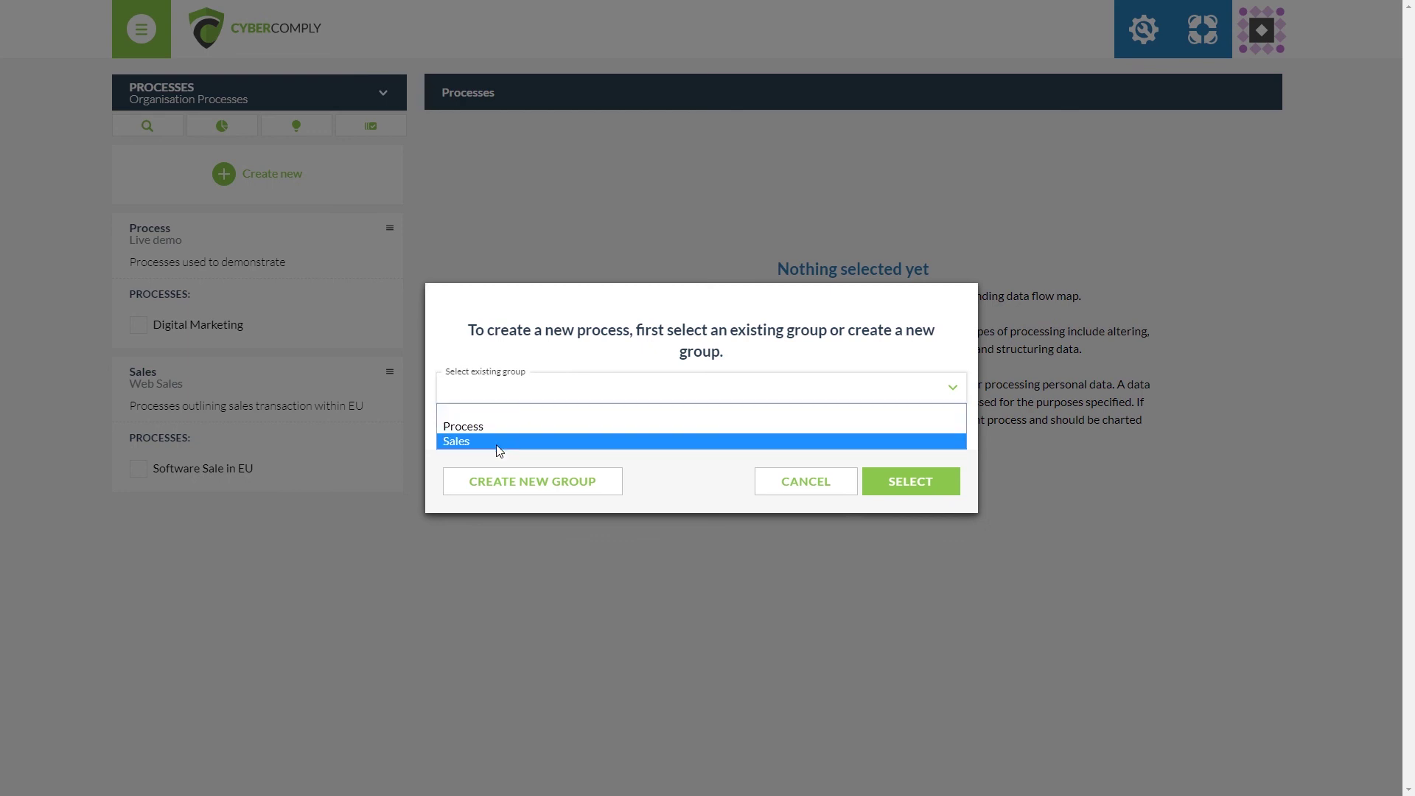
{"action": "left_click", "coordinate": [522, 356]}
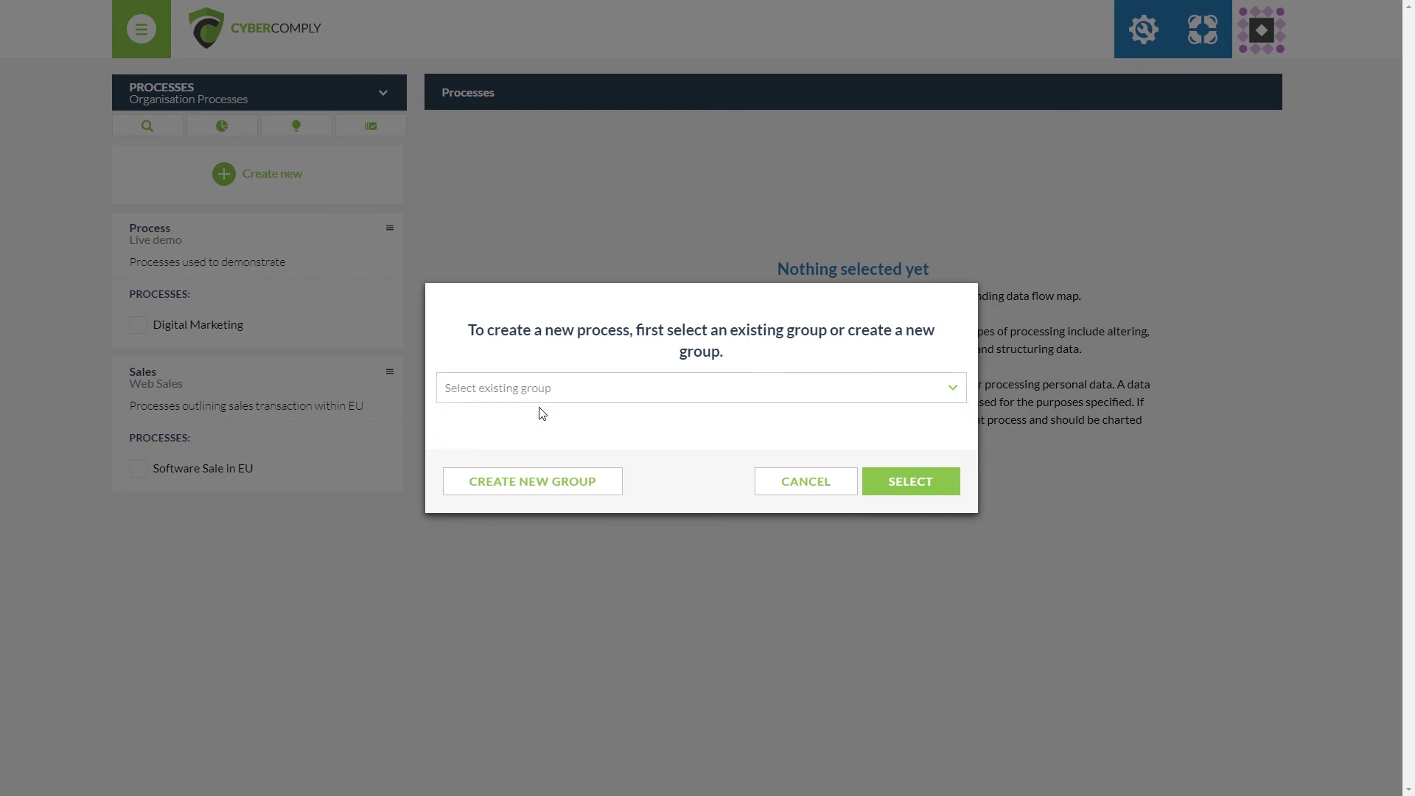
{"action": "left_click", "coordinate": [561, 483]}
{"action": "left_click", "coordinate": [546, 315]}
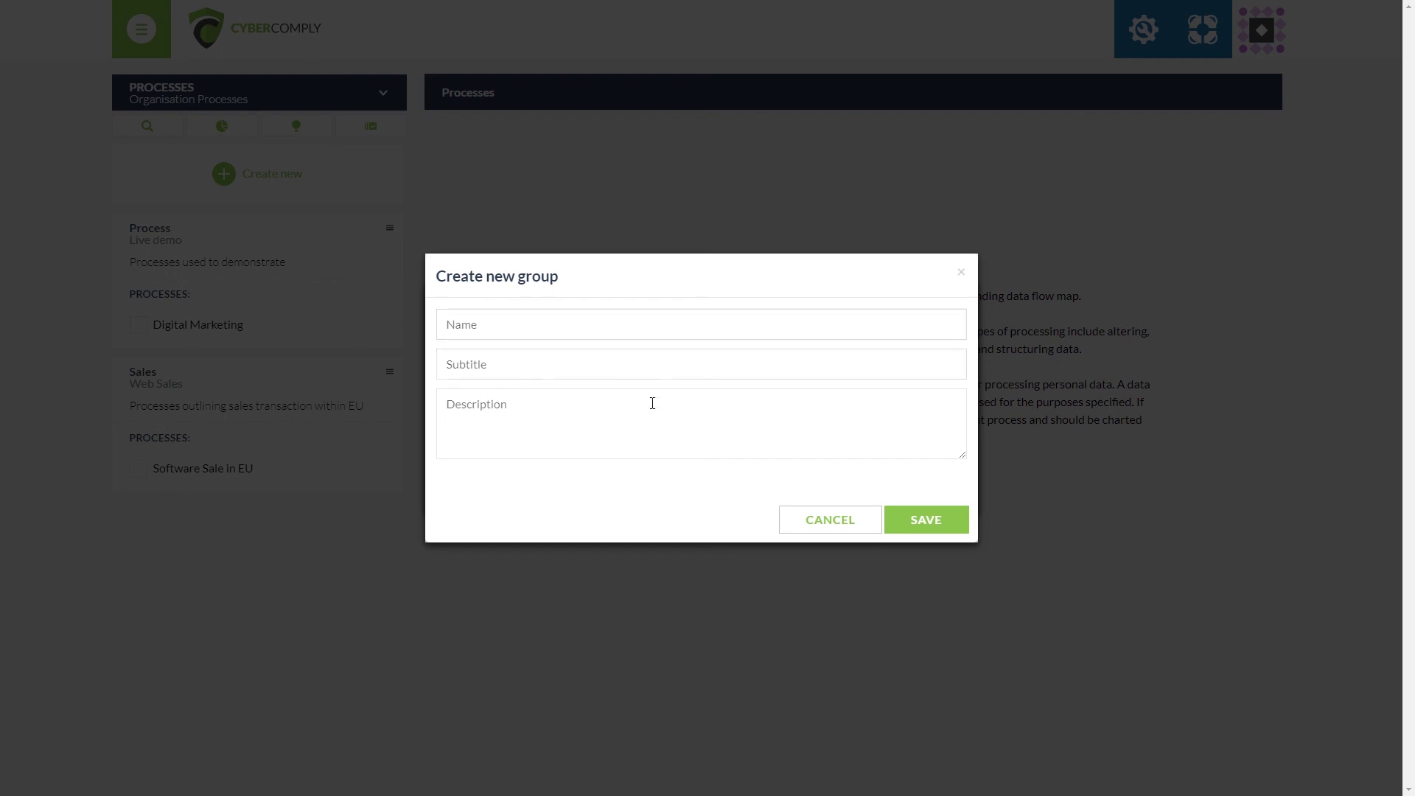
{"action": "left_click", "coordinate": [832, 524]}
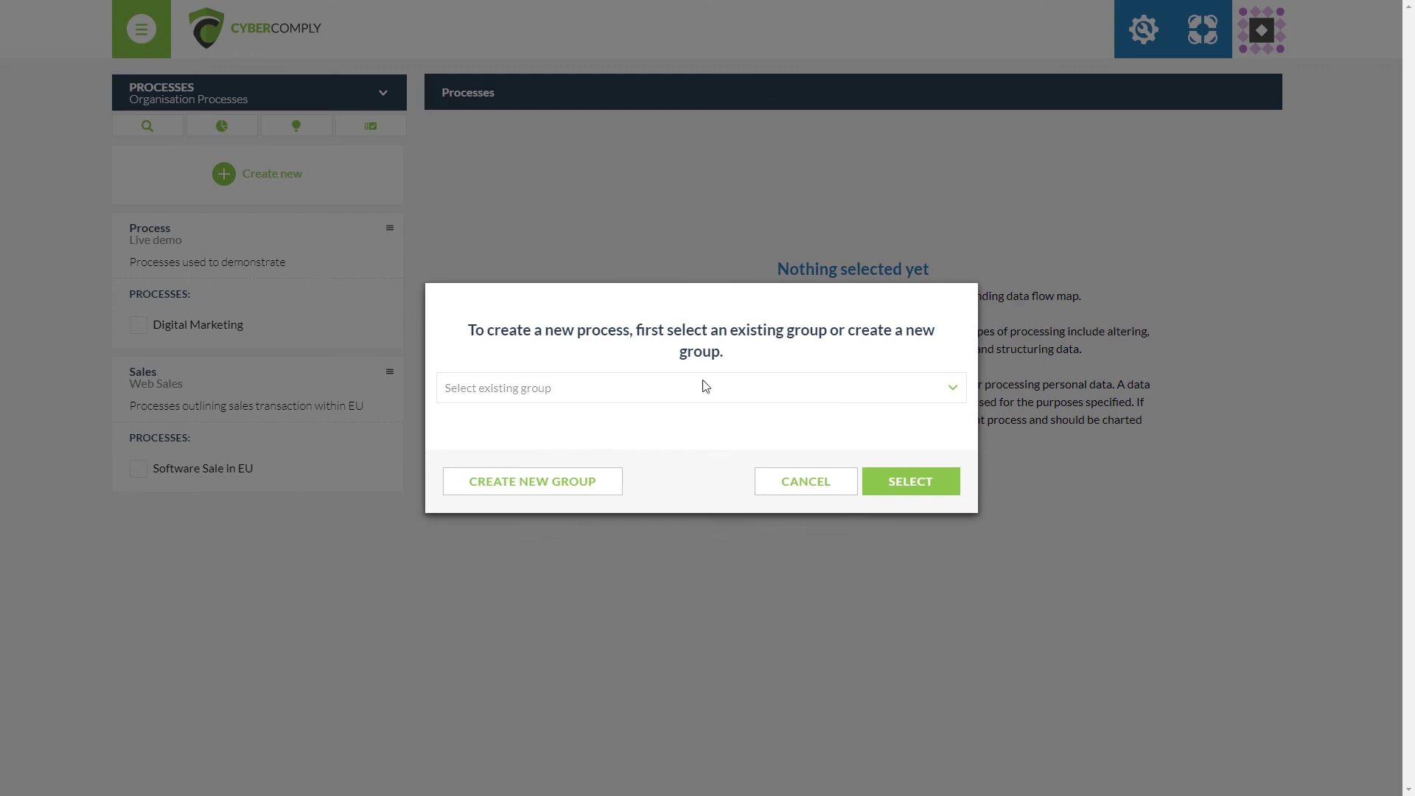
{"action": "left_click", "coordinate": [774, 488]}
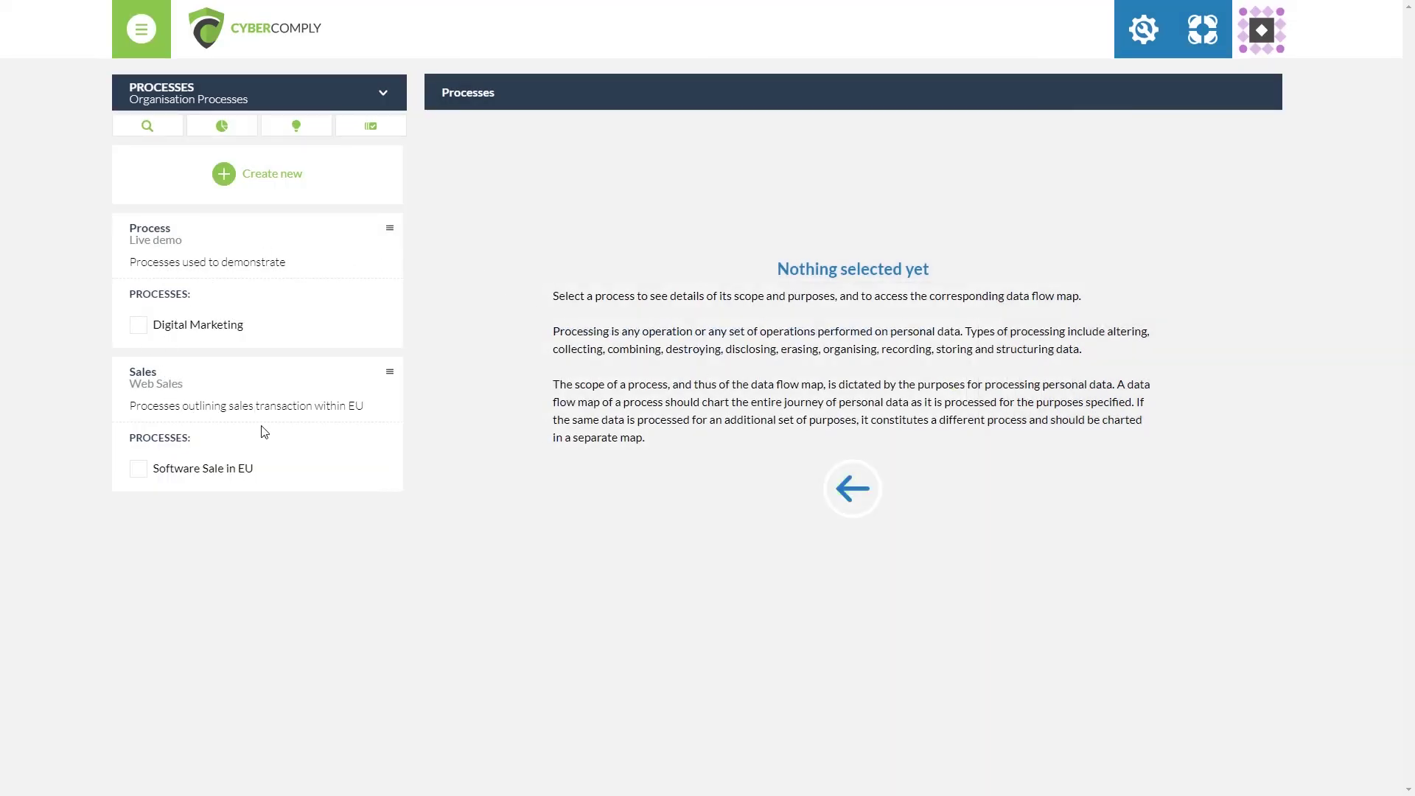
Save Software Sale in EU details with Sales Manager as owner, acting as Controller.
{"action": "left_click", "coordinate": [138, 470]}
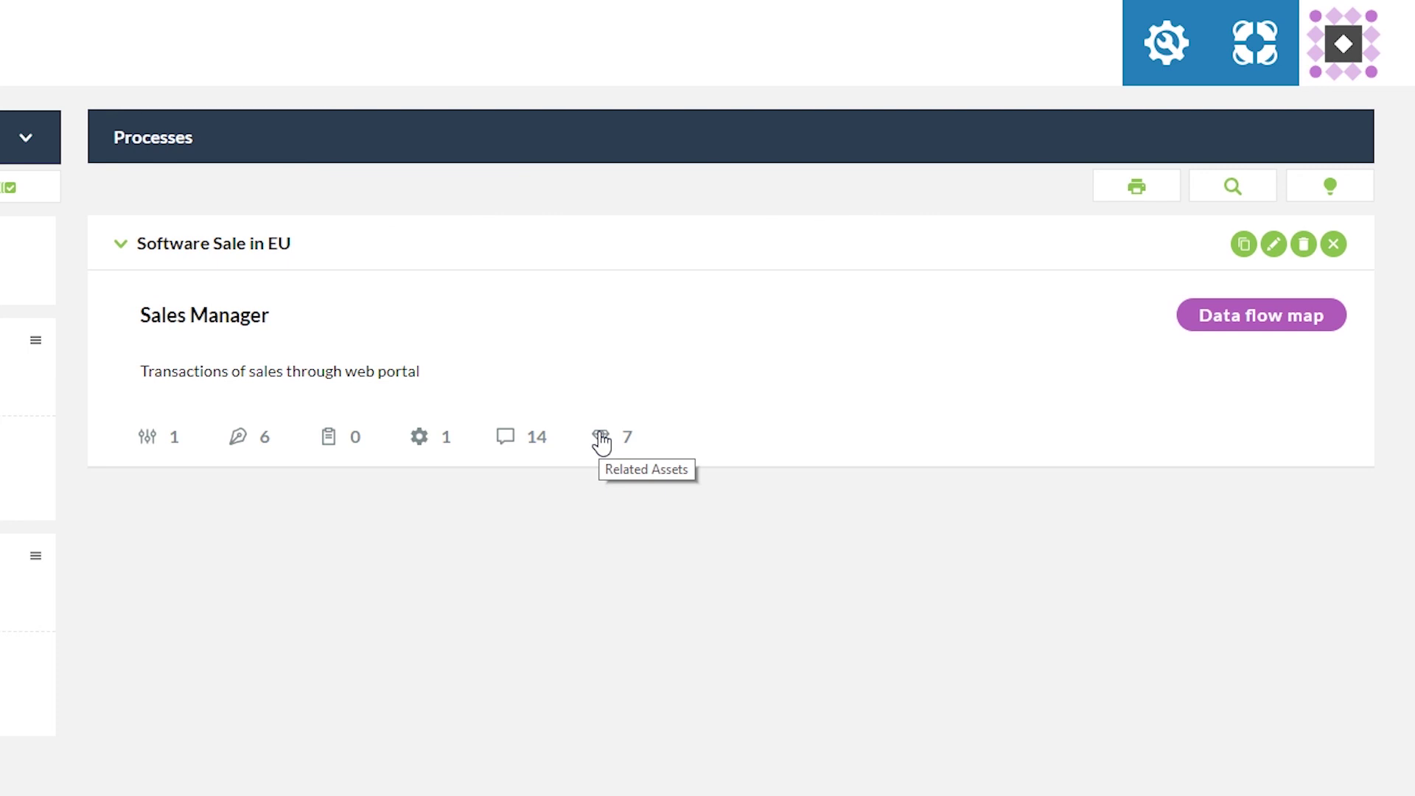
{"action": "left_click", "coordinate": [1269, 255]}
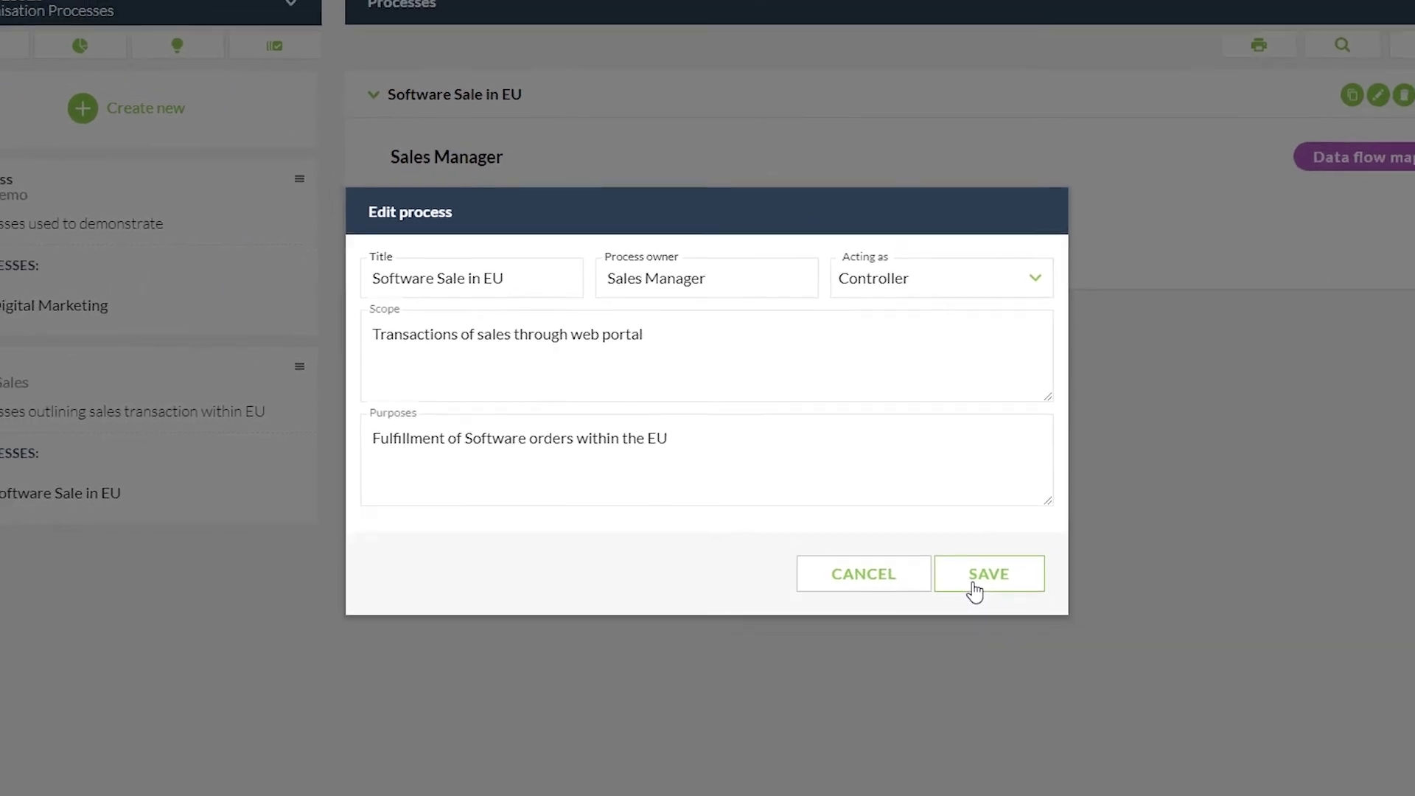
{"action": "left_click", "coordinate": [936, 564]}
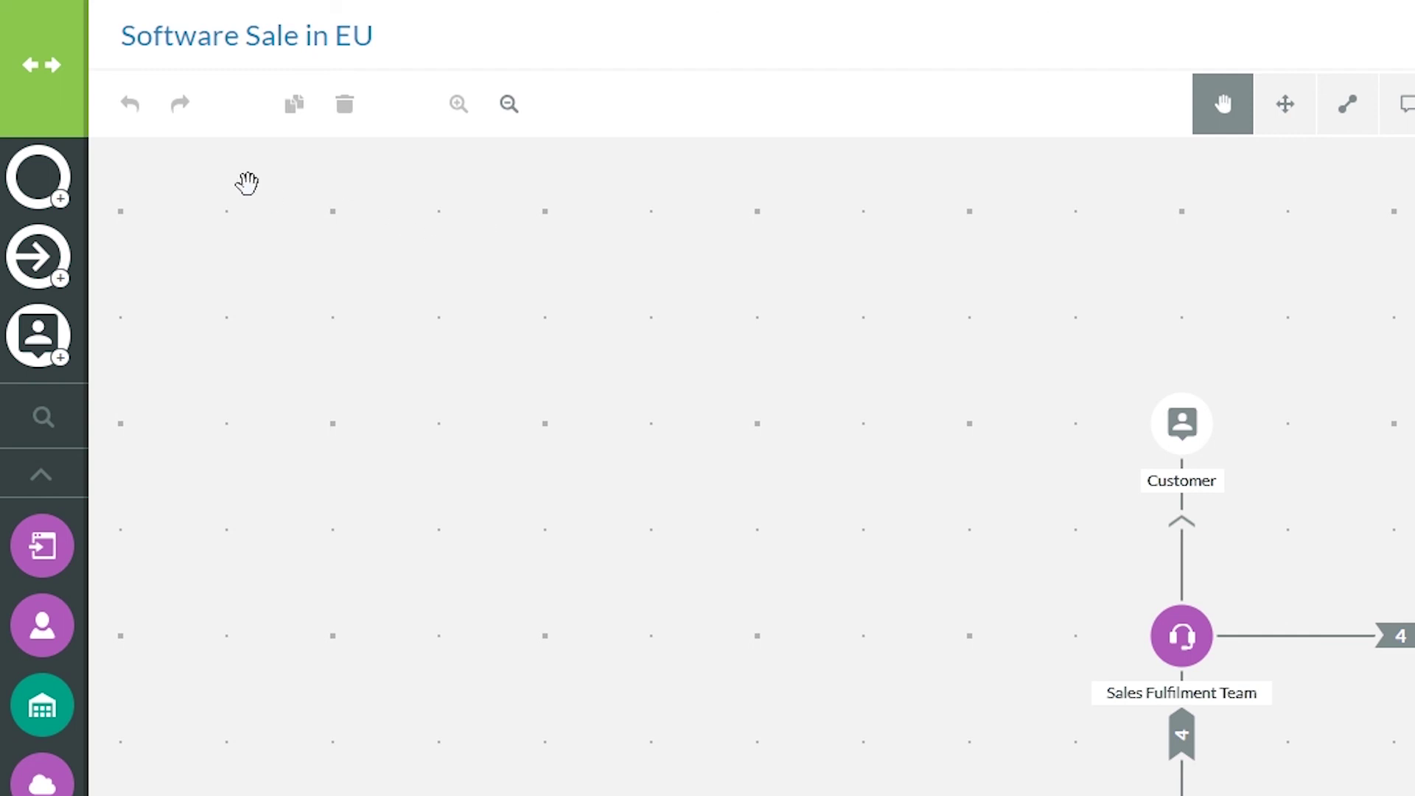
Pin the asset library so it stays expanded beside the map.
{"action": "left_click", "coordinate": [70, 77]}
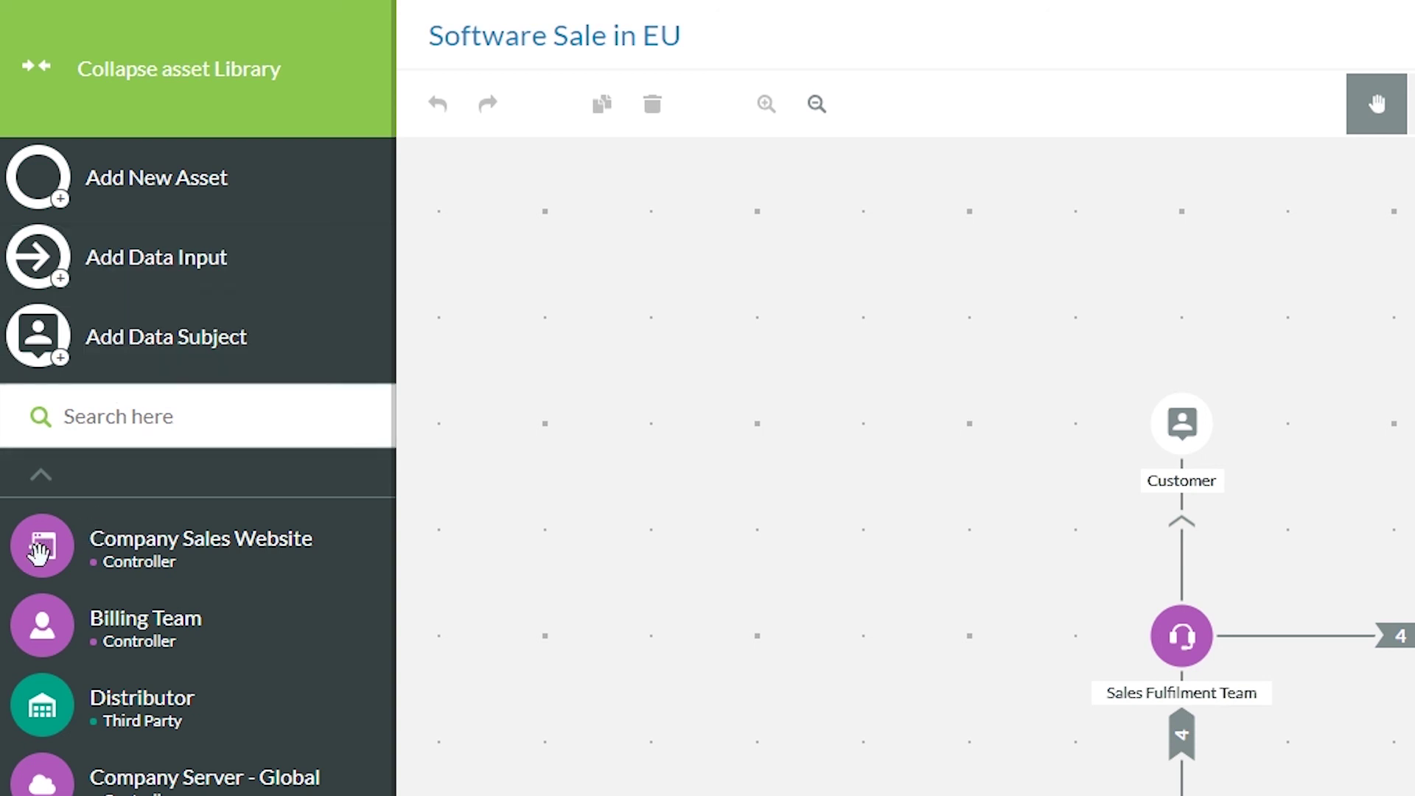
Drag a data input, Company Sales Website and Billing Team onto the map in a row.
{"action": "left_click", "coordinate": [41, 552]}
{"action": "left_click_drag", "start_coordinate": [41, 551], "coordinate": [748, 639]}
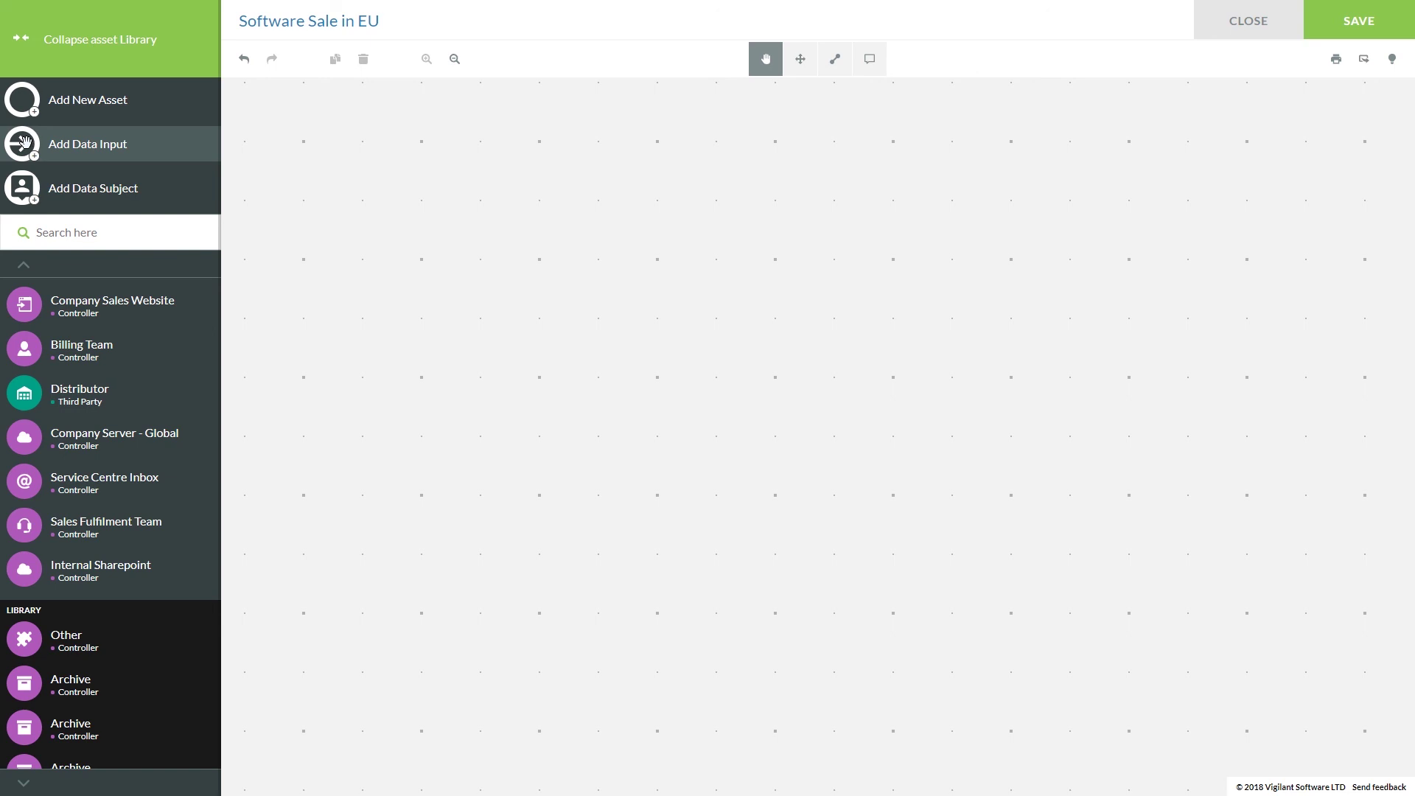
{"action": "left_click_drag", "start_coordinate": [24, 142], "coordinate": [421, 259]}
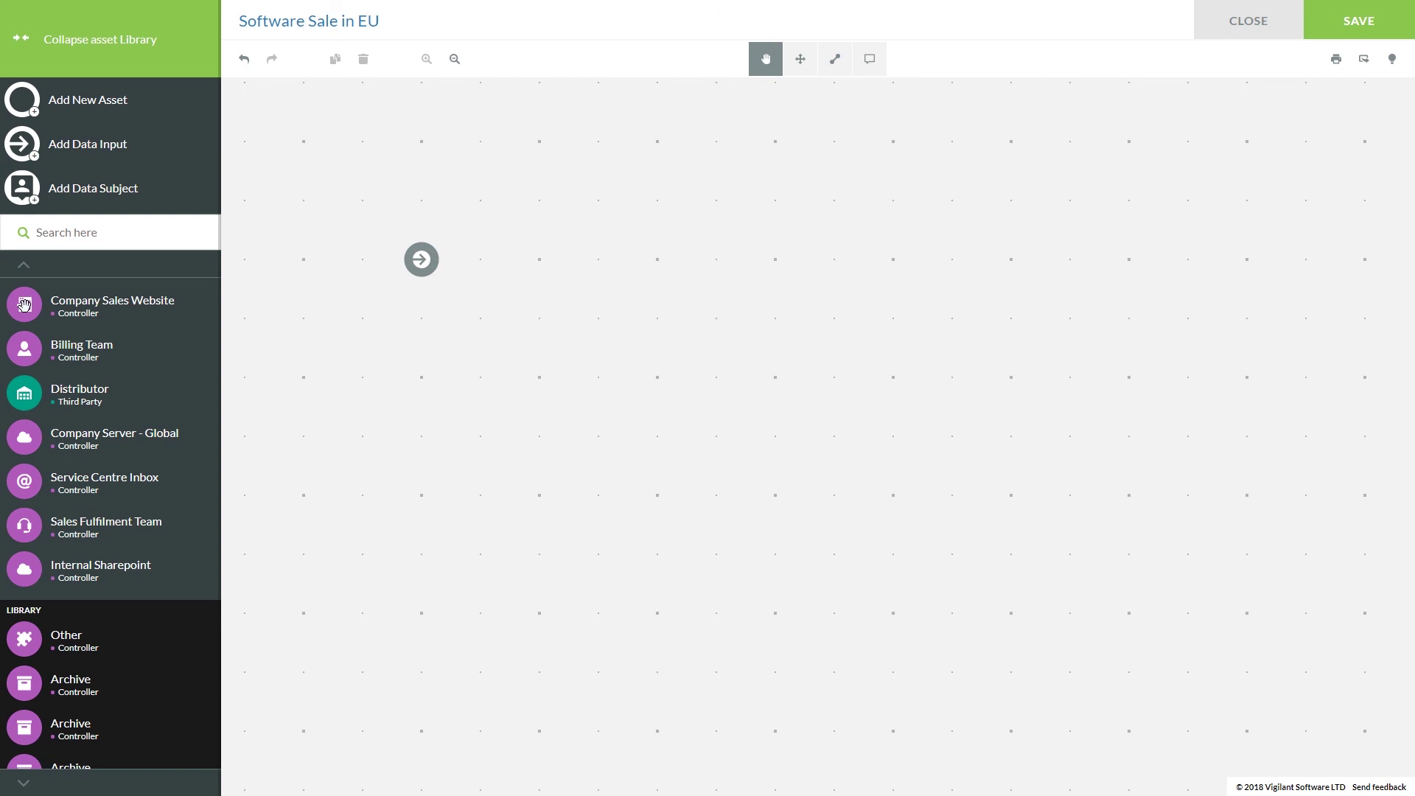
{"action": "left_click_drag", "start_coordinate": [25, 304], "coordinate": [657, 260]}
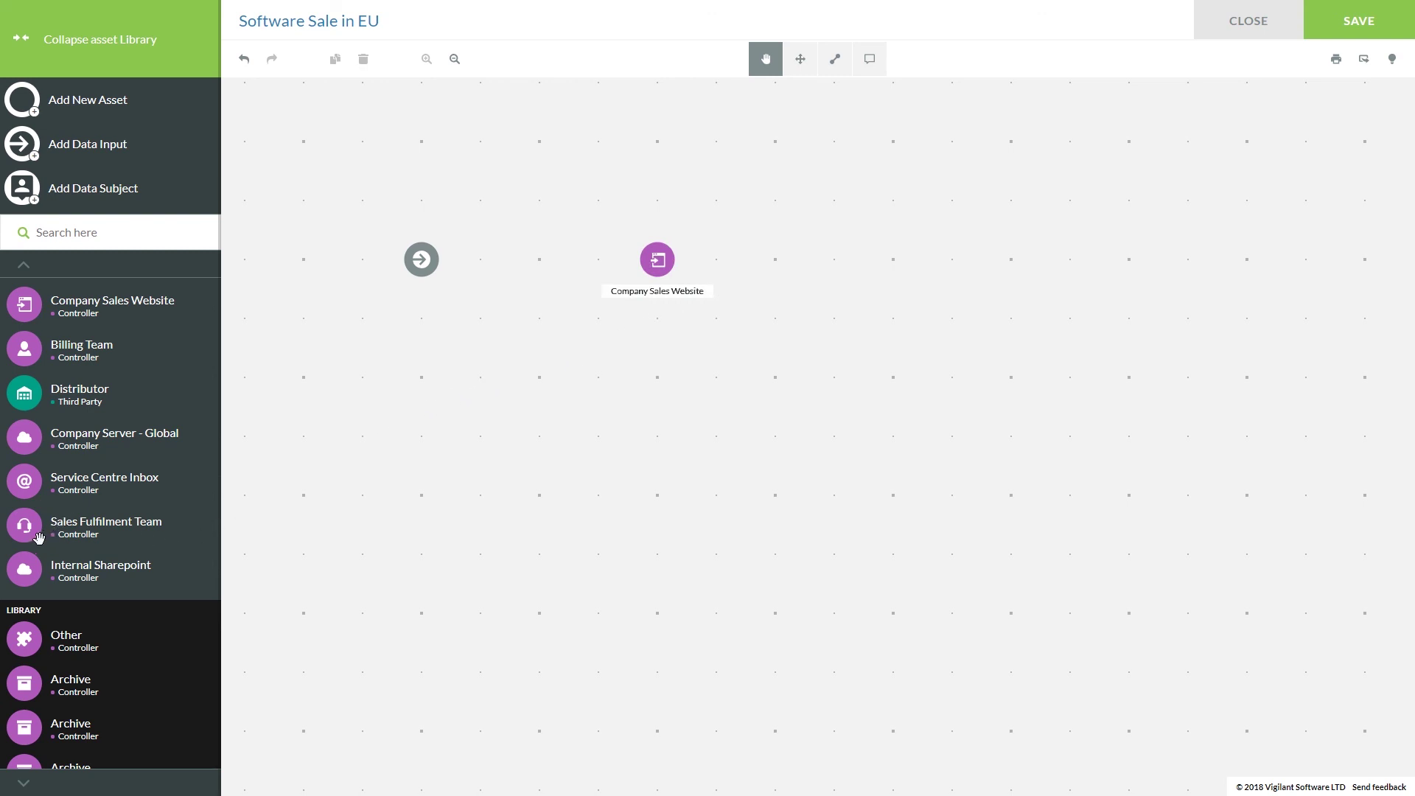
{"action": "left_click_drag", "start_coordinate": [30, 343], "coordinate": [898, 258]}
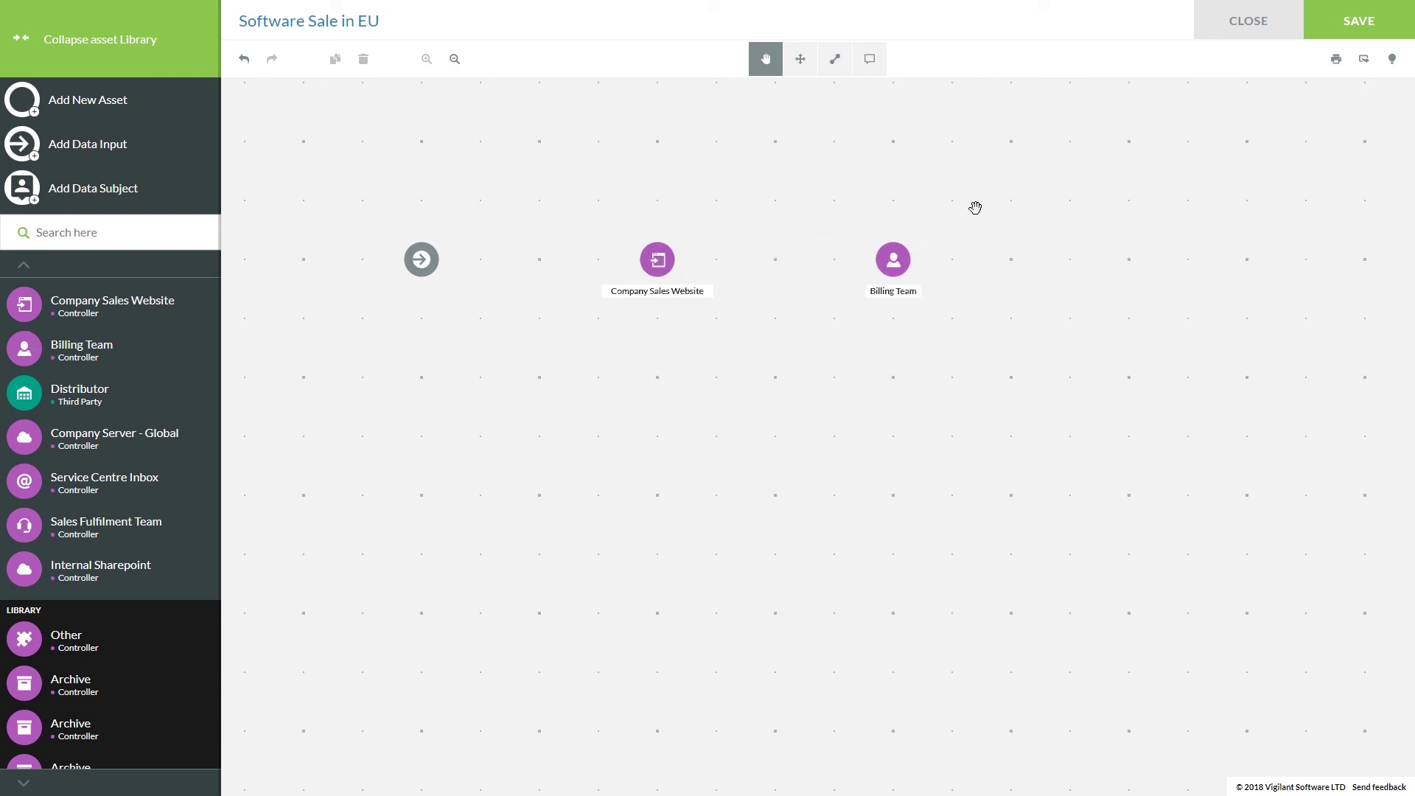
{"action": "left_click", "coordinate": [147, 40]}
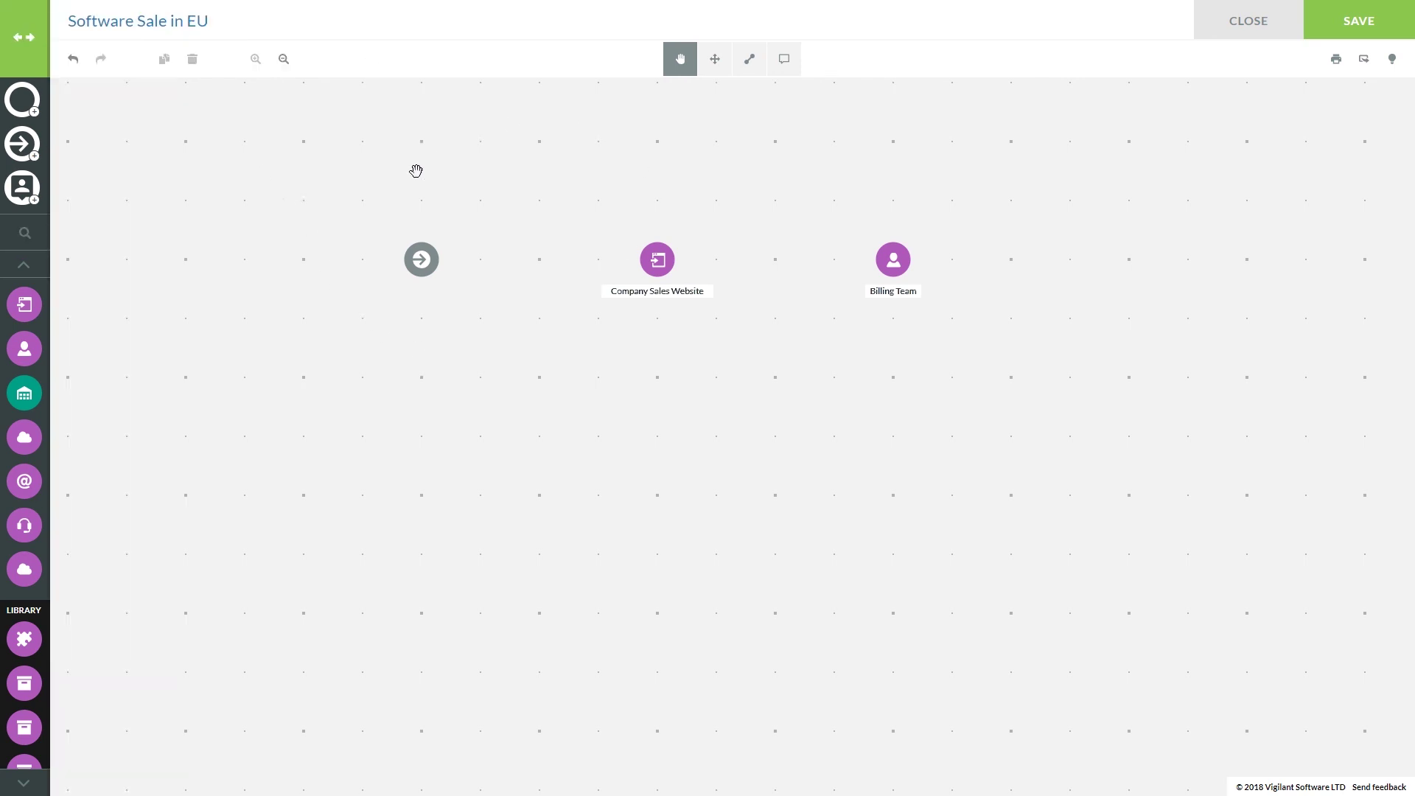
Connect the data input to Company Sales Website, then Company Sales Website to Billing Team.
{"action": "left_click", "coordinate": [750, 59]}
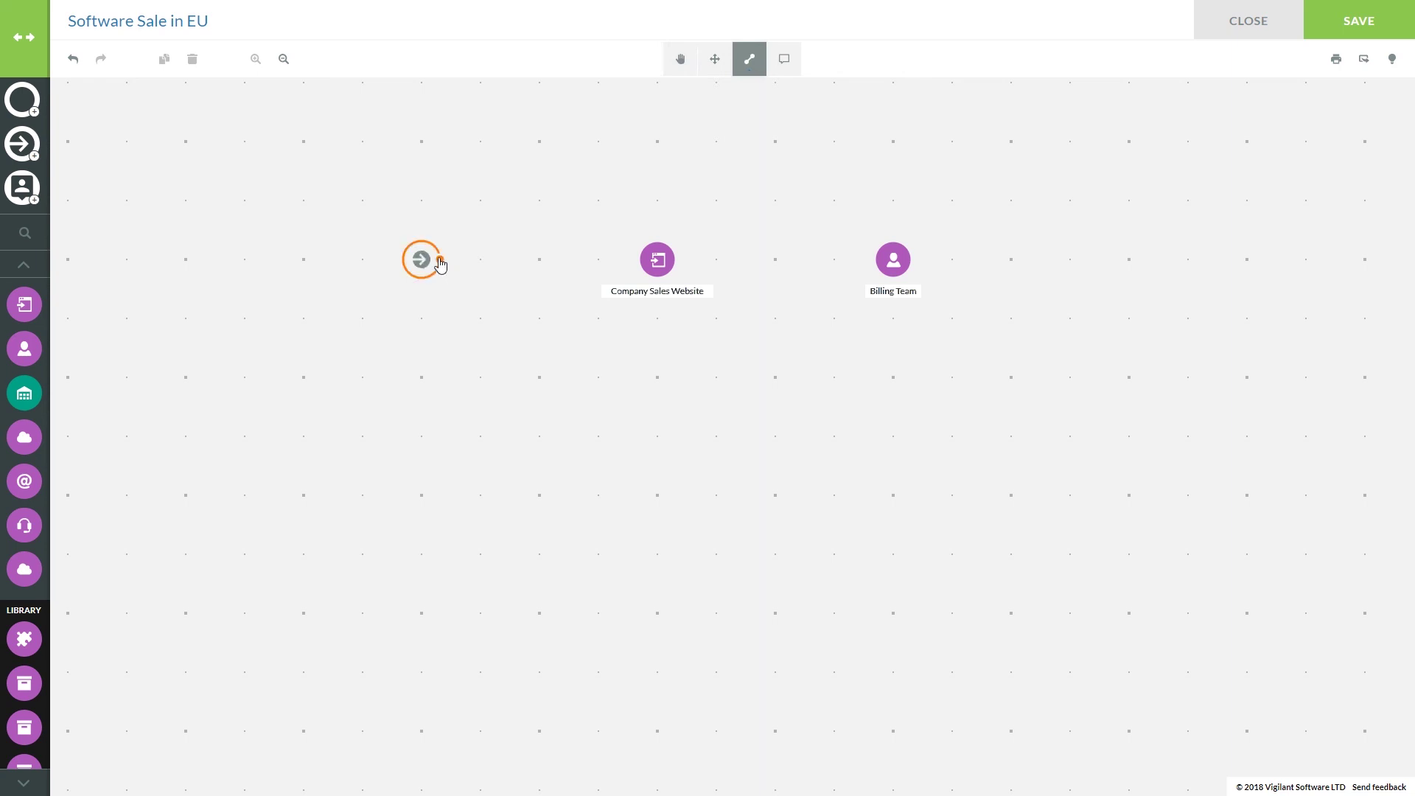
{"action": "left_click", "coordinate": [440, 261]}
{"action": "left_click", "coordinate": [657, 260]}
{"action": "left_click", "coordinate": [876, 263]}
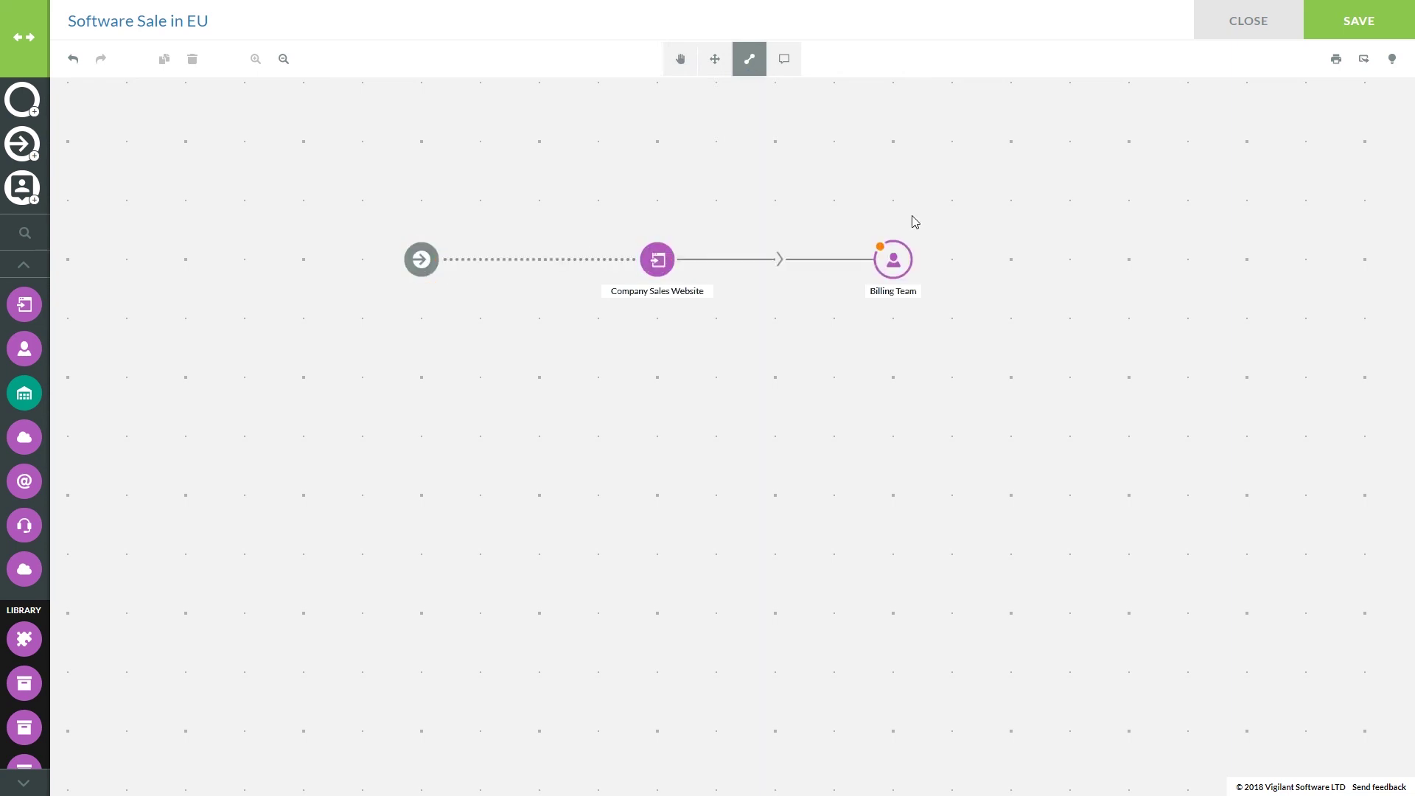
{"action": "left_click", "coordinate": [675, 63]}
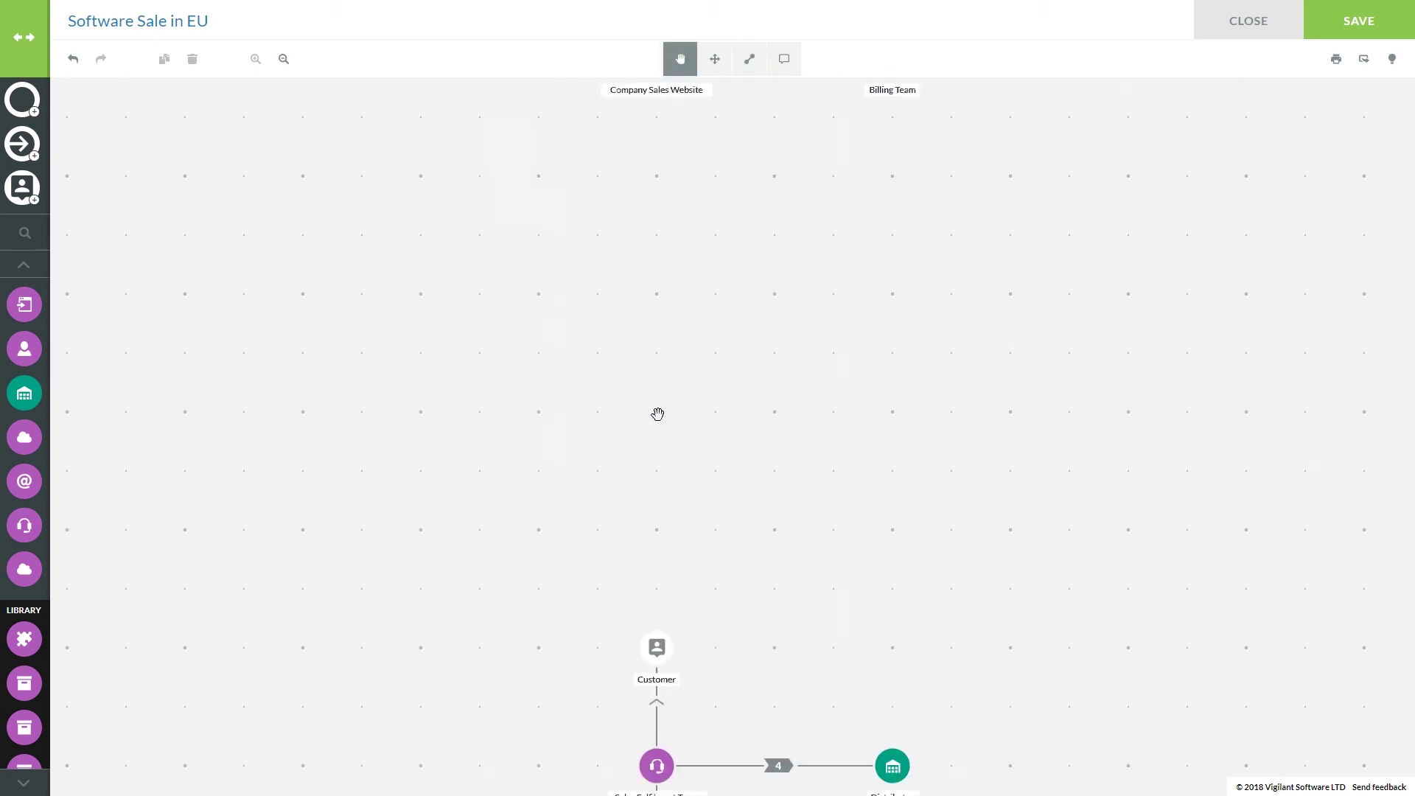
{"action": "left_click_drag", "start_coordinate": [656, 415], "coordinate": [674, 215]}
{"action": "left_click_drag", "start_coordinate": [602, 402], "coordinate": [641, 221]}
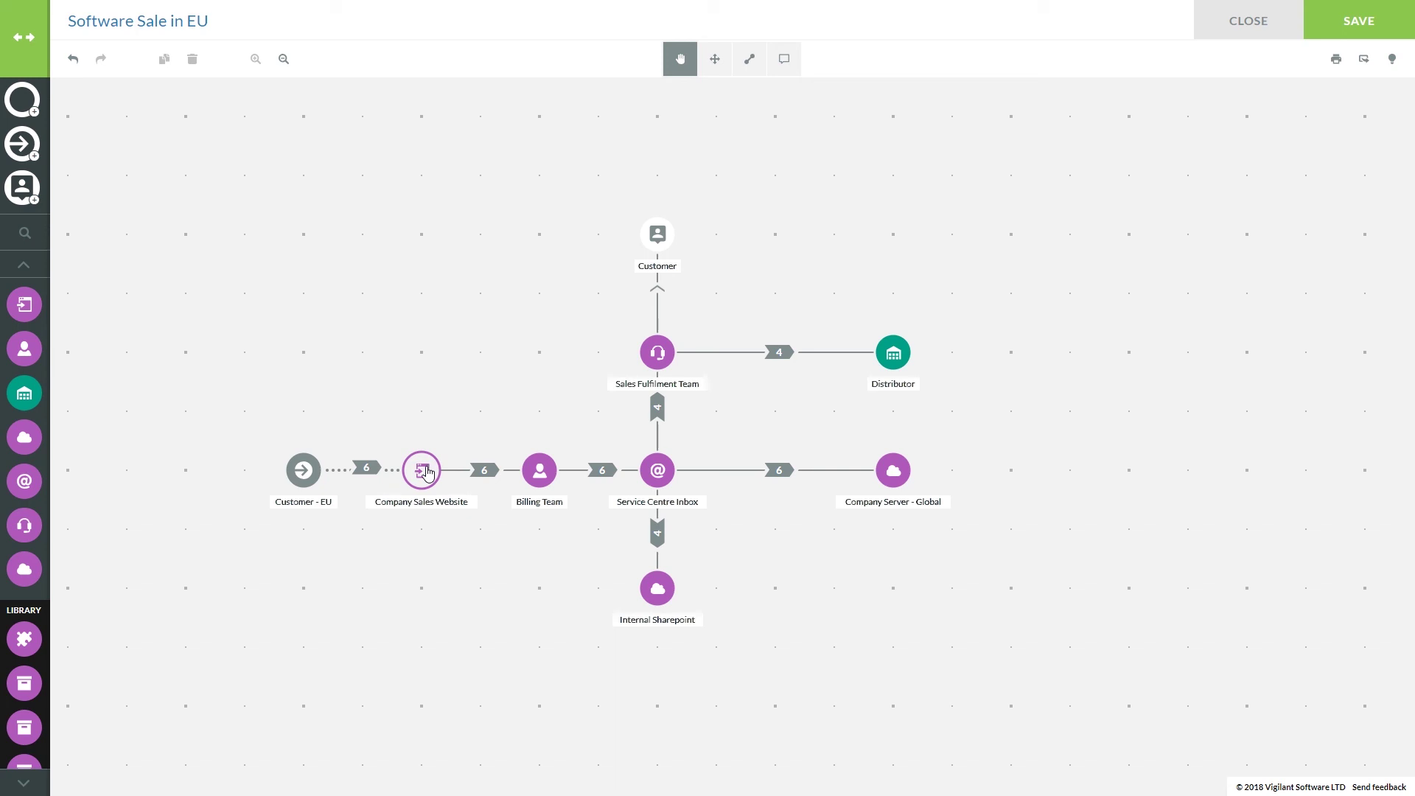
Select the Customer - EU transfer, keep its method on Internet, and show its data items.
{"action": "left_click", "coordinate": [372, 470]}
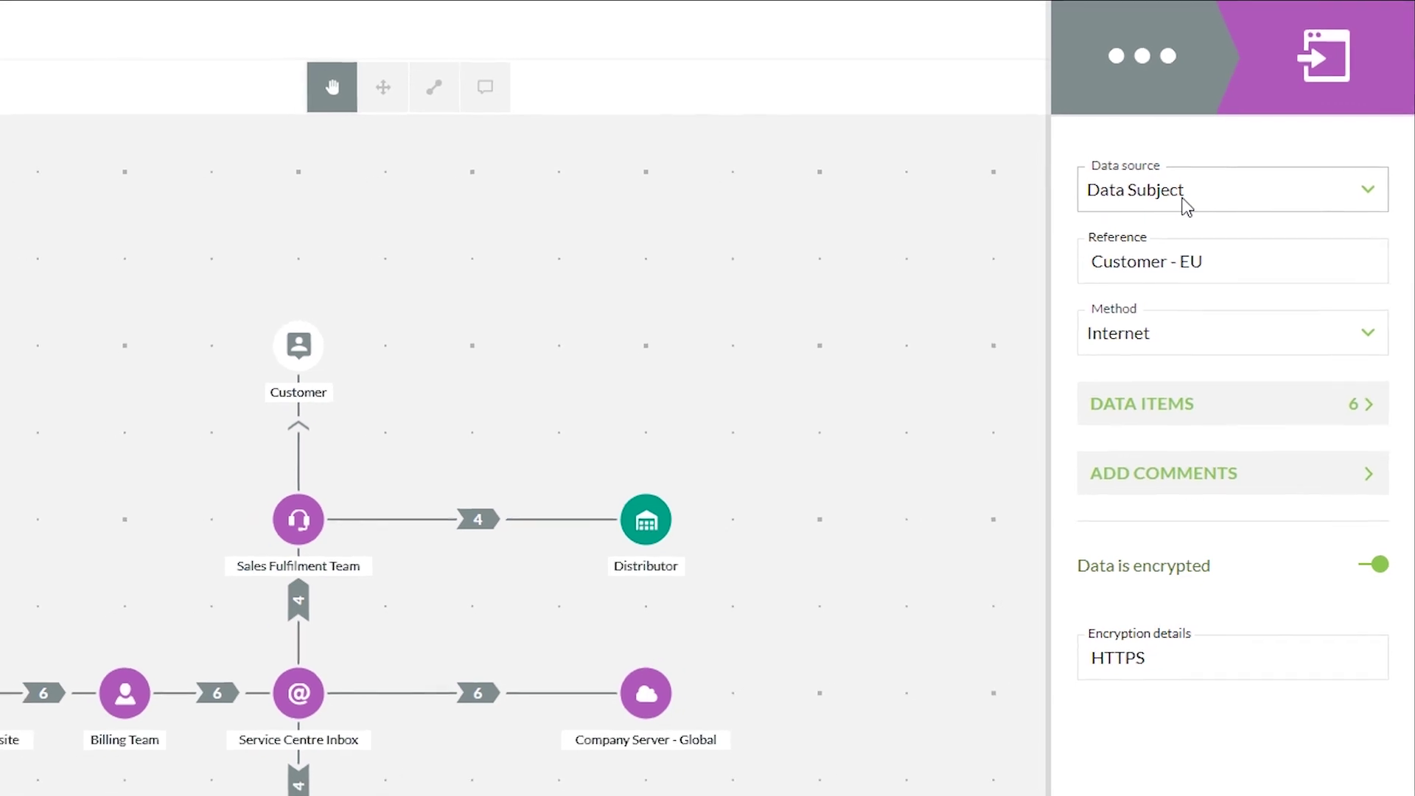
{"action": "left_click", "coordinate": [1209, 340]}
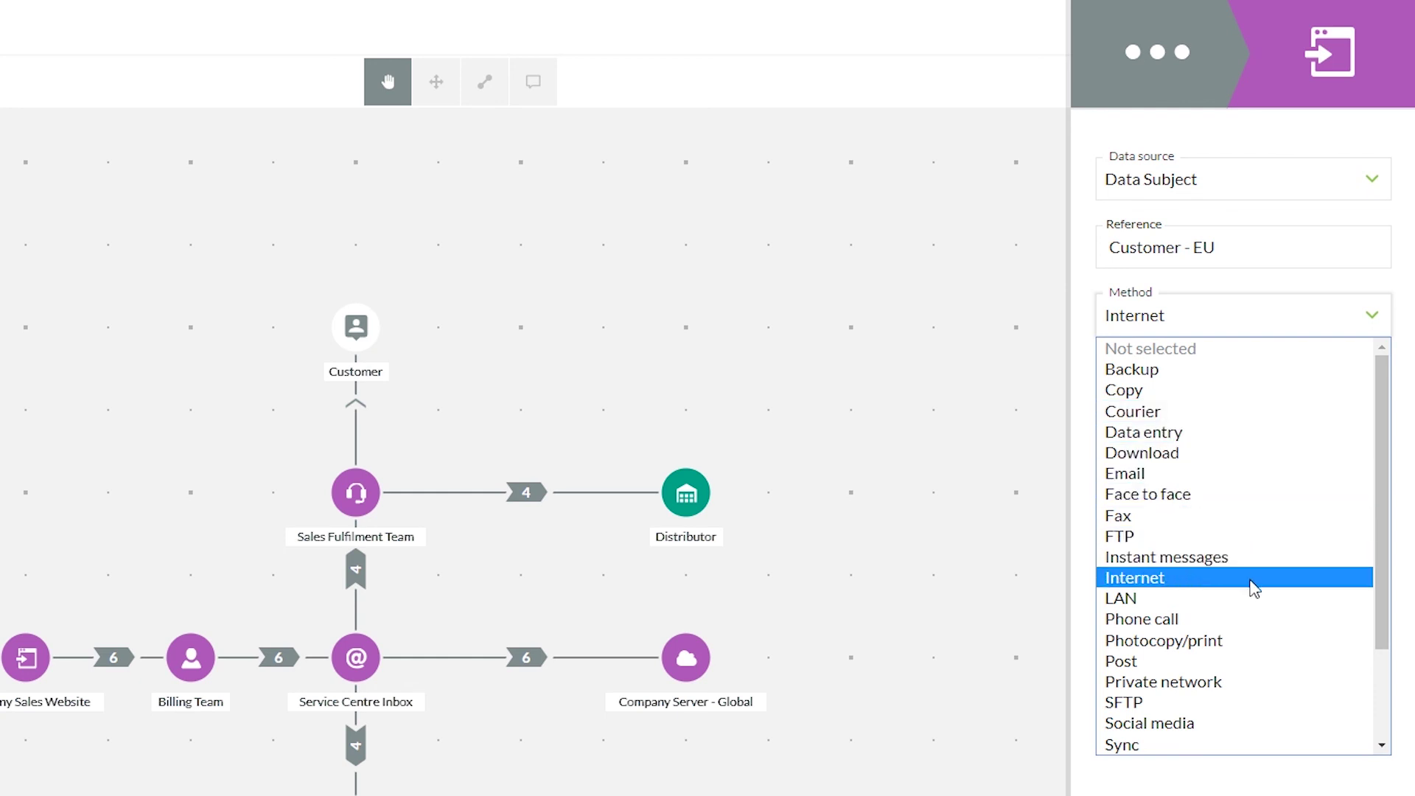
{"action": "scroll", "coordinate": [1253, 597], "scroll_direction": "down", "scroll_amount": 2}
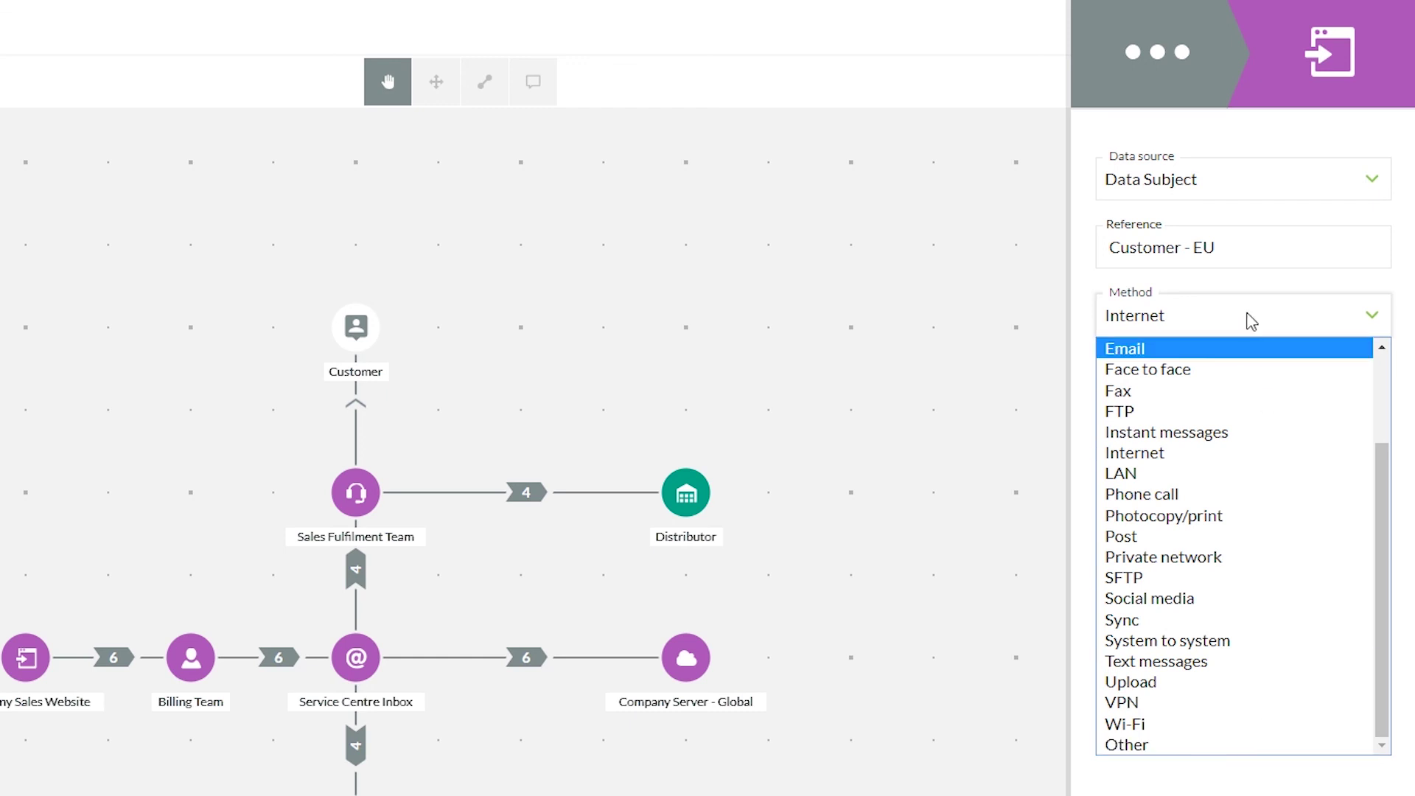
{"action": "left_click", "coordinate": [1253, 317]}
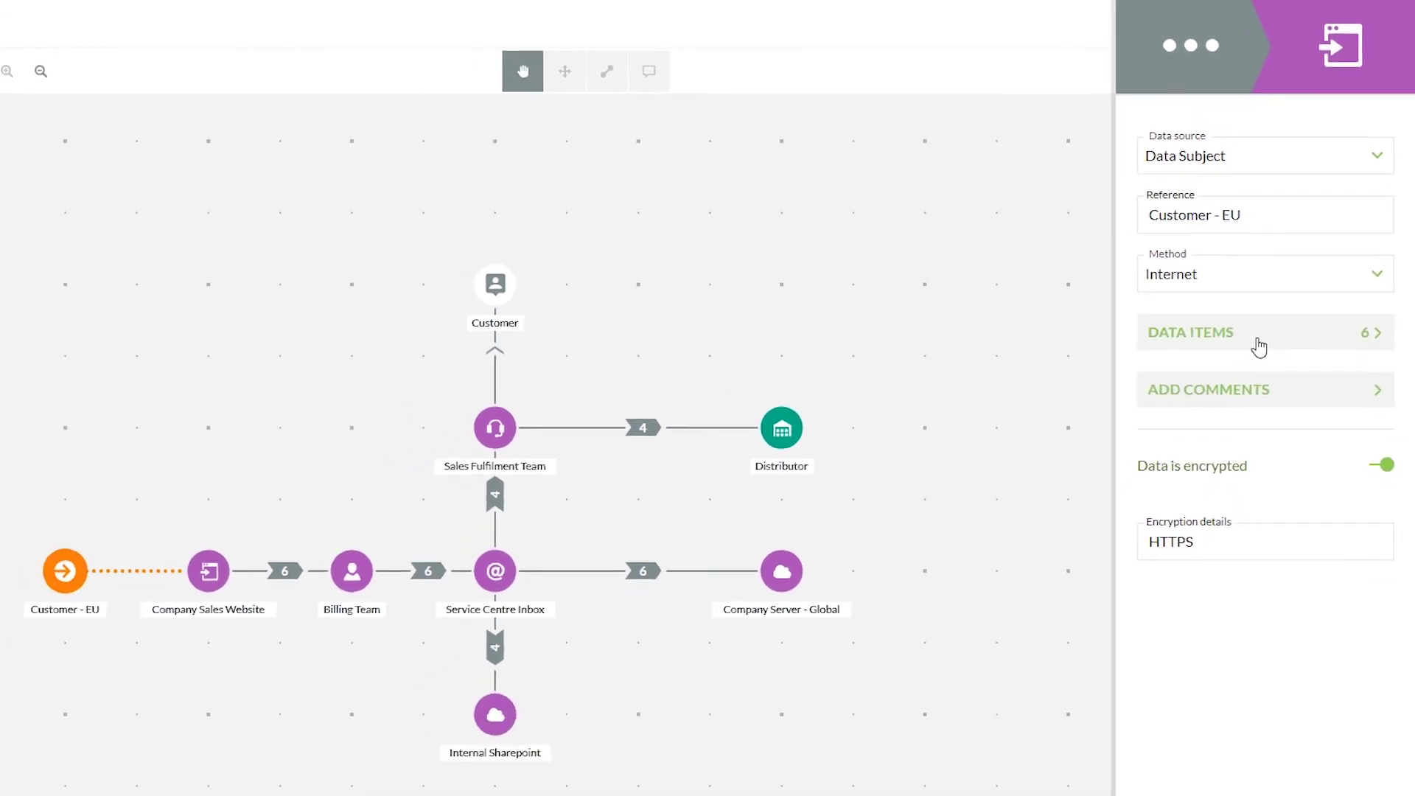
{"action": "left_click", "coordinate": [1236, 395]}
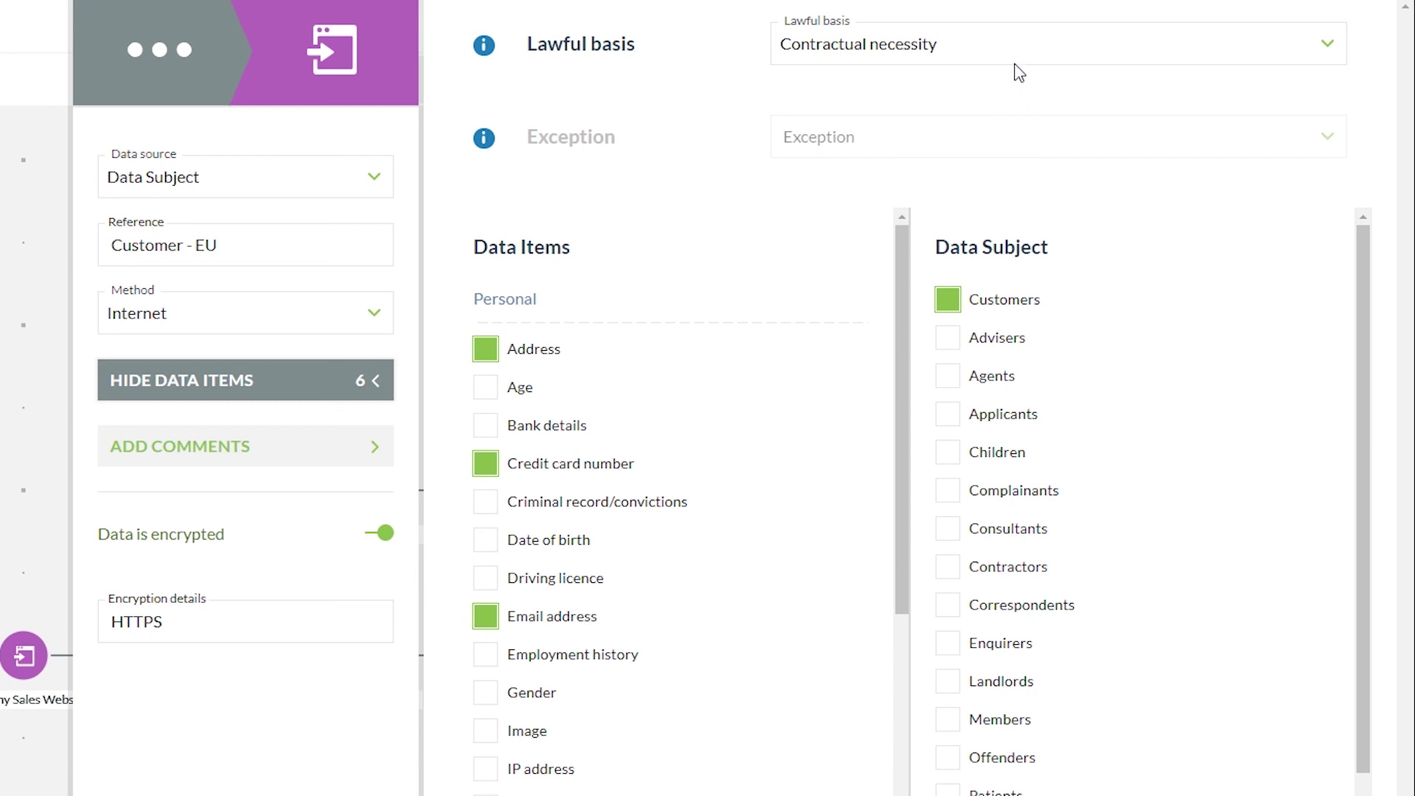
Set the lawful basis to Contractual necessity, confirm the checked data items, and apply the transfer.
{"action": "left_click", "coordinate": [1008, 44]}
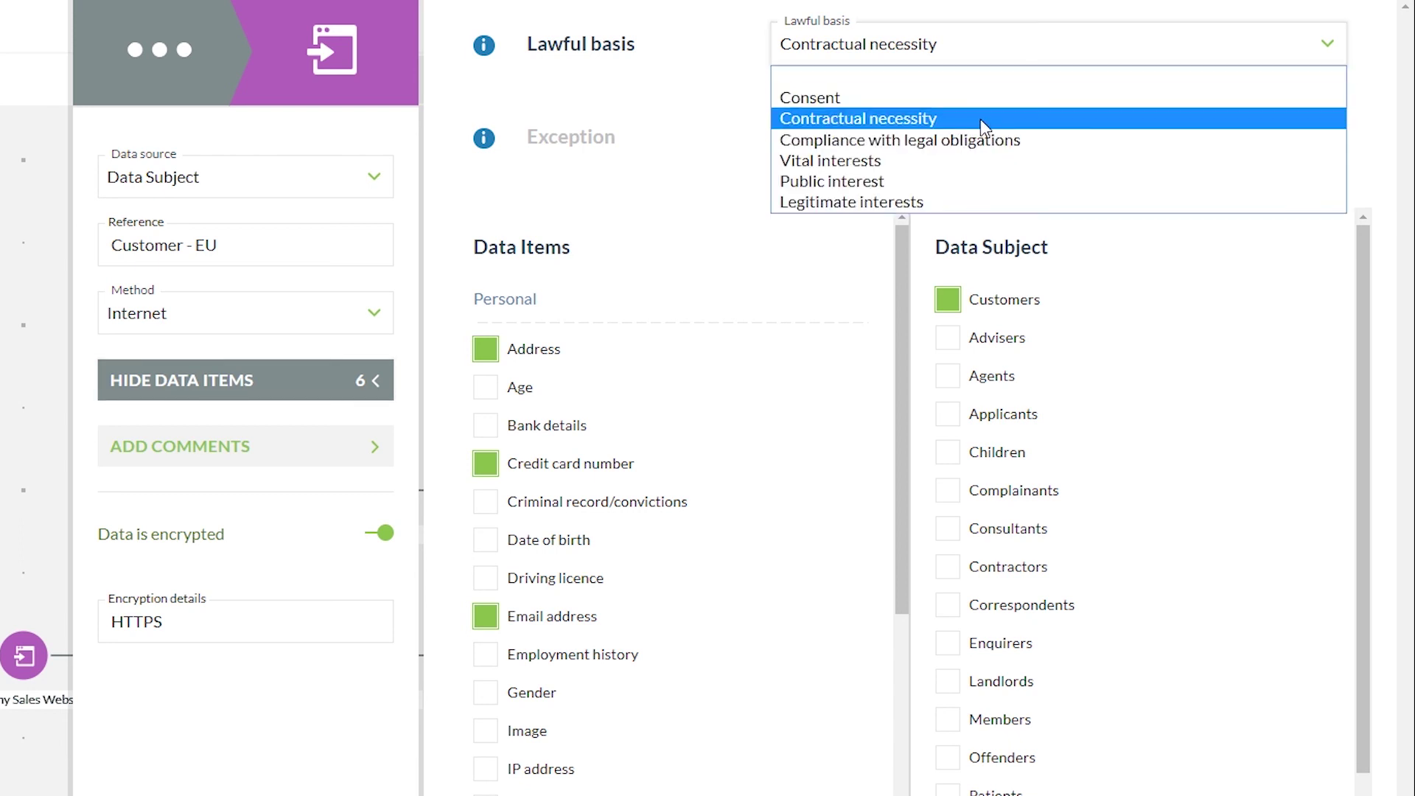
{"action": "left_click", "coordinate": [904, 118]}
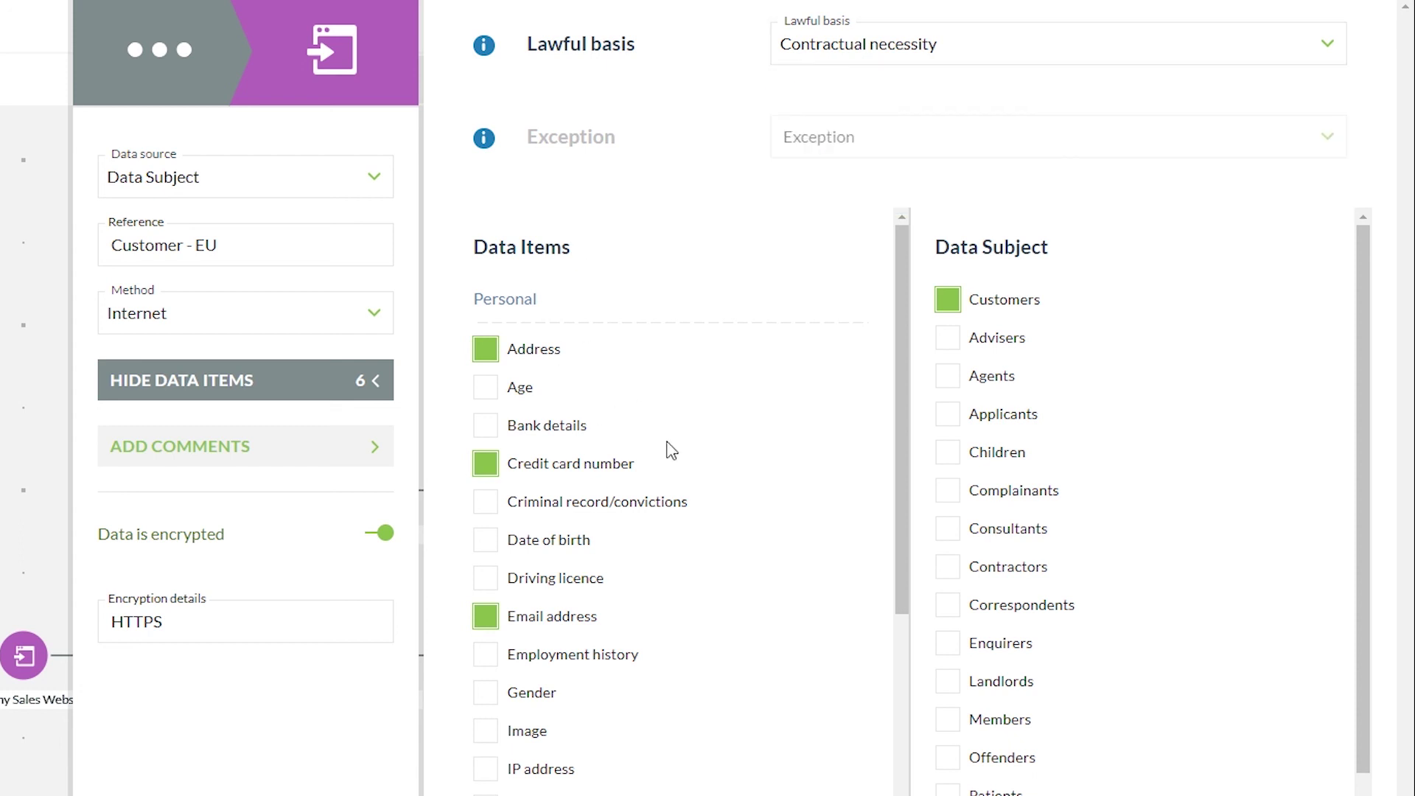
{"action": "scroll", "coordinate": [660, 462], "scroll_direction": "down", "scroll_amount": 2}
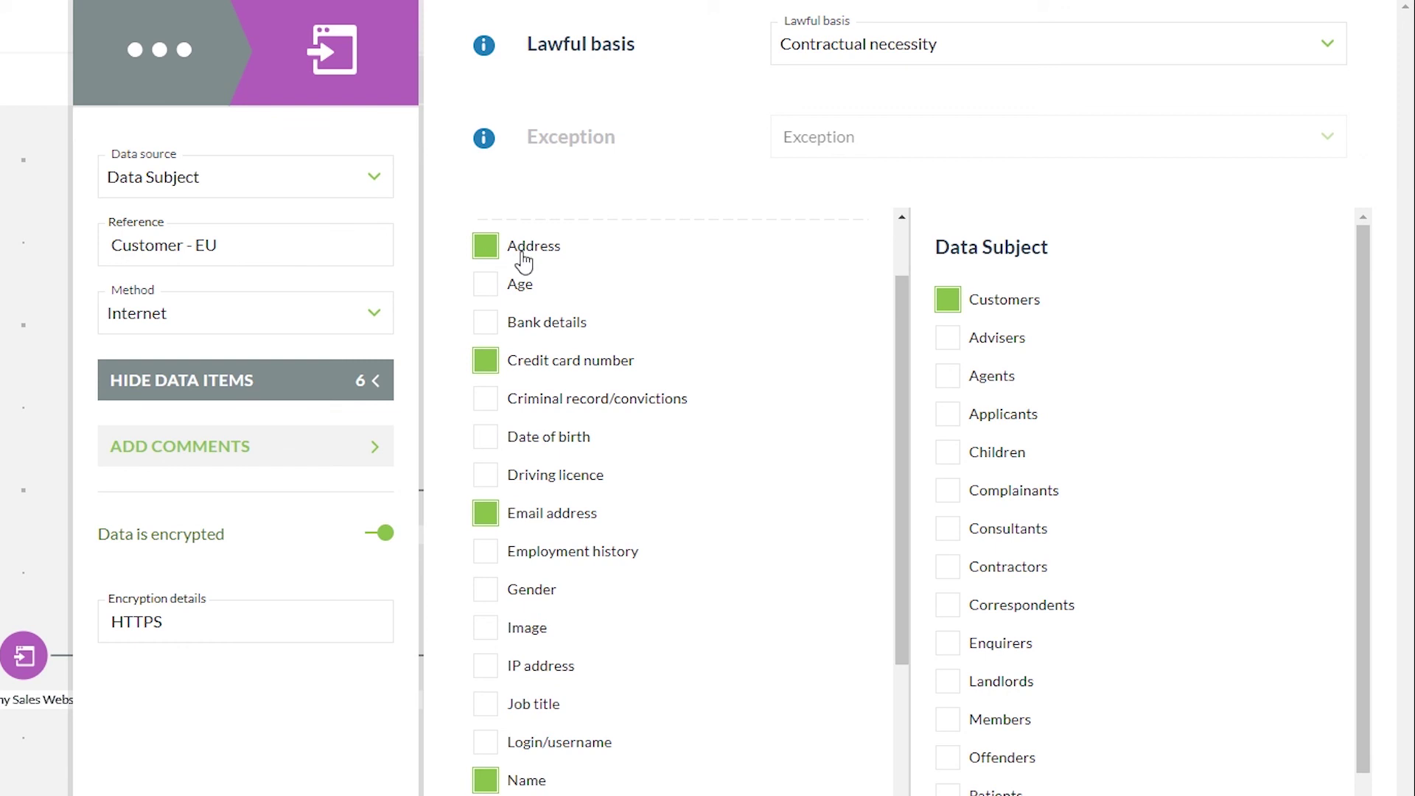
{"action": "scroll", "coordinate": [649, 325], "scroll_direction": "up", "scroll_amount": 2}
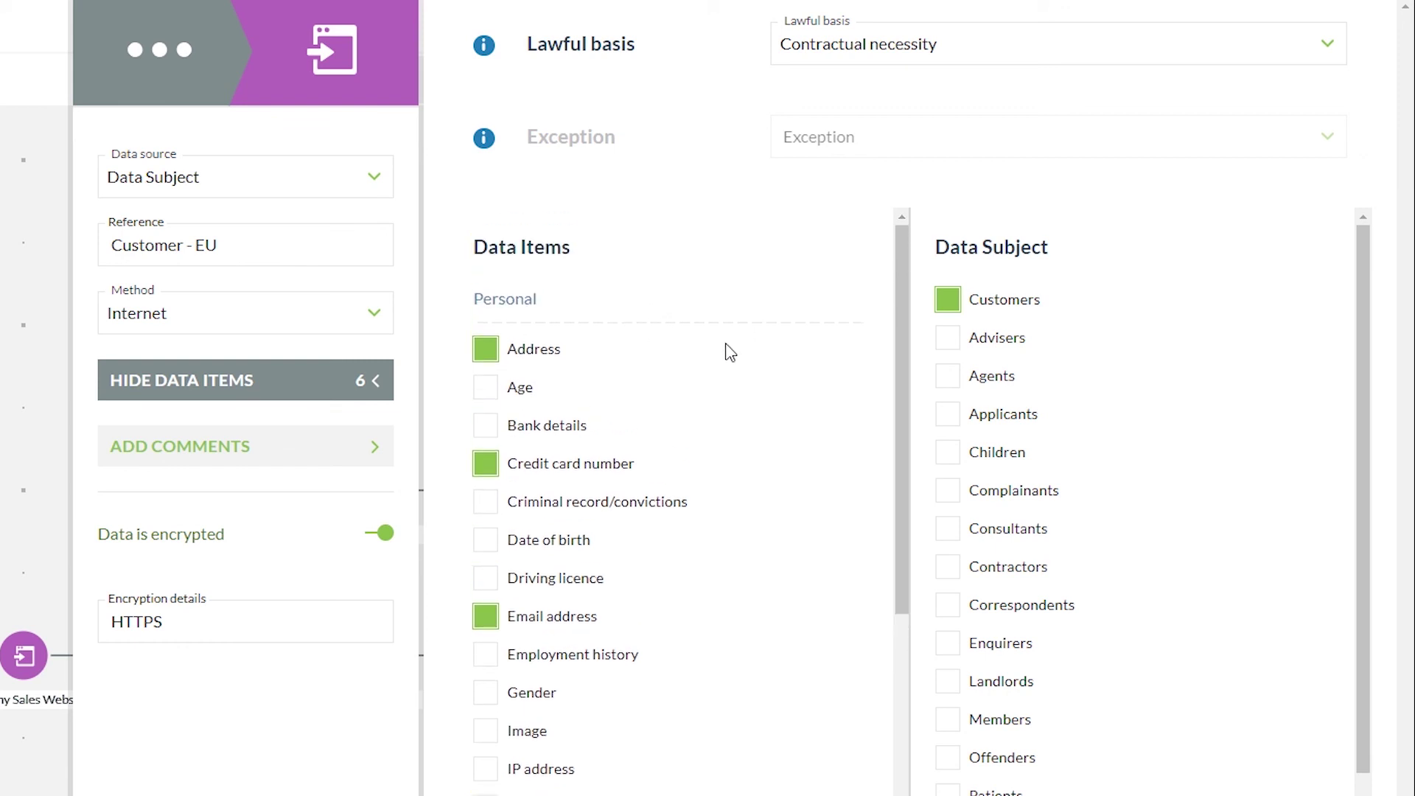
{"action": "scroll", "coordinate": [731, 352], "scroll_direction": "down", "scroll_amount": 14}
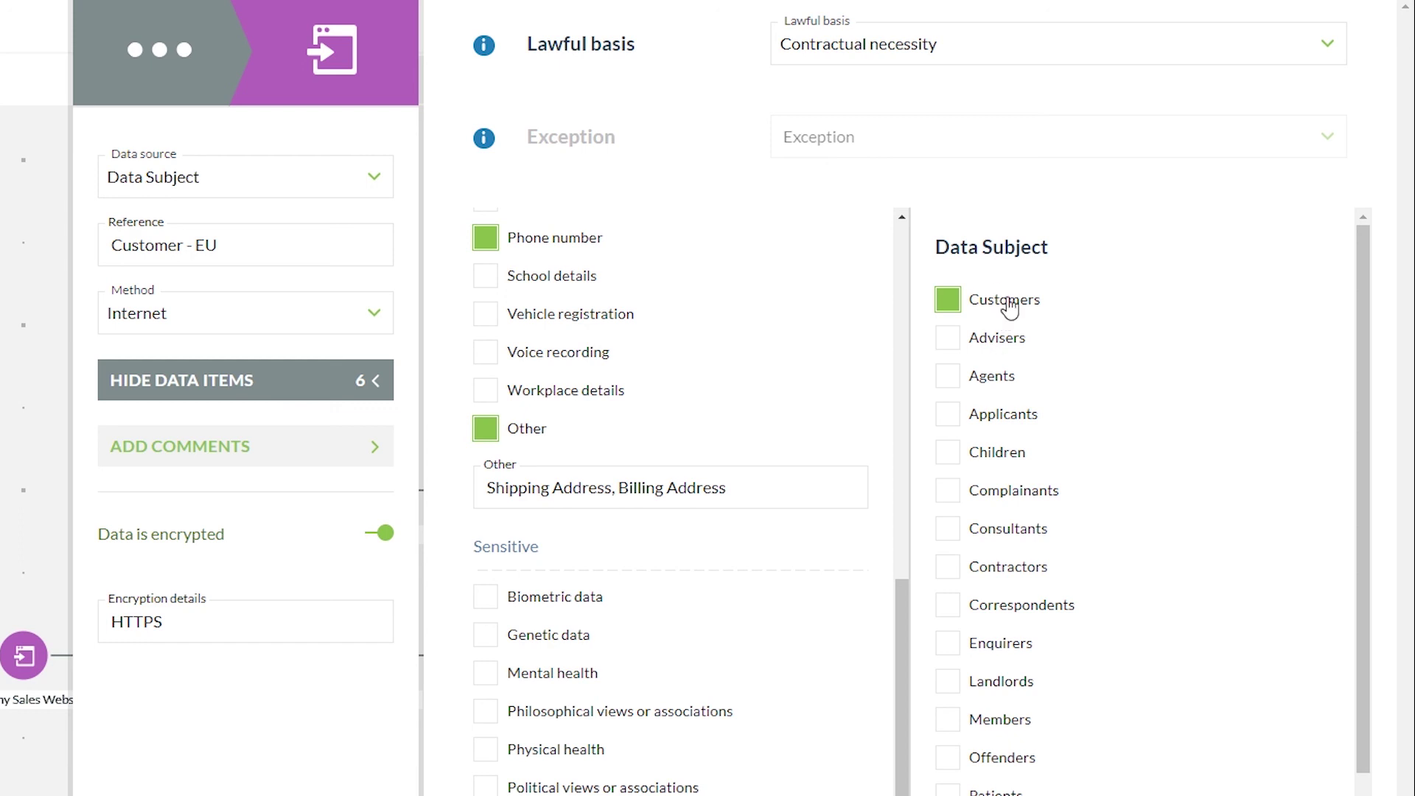
{"action": "scroll", "coordinate": [1010, 308], "scroll_direction": "down", "scroll_amount": 5}
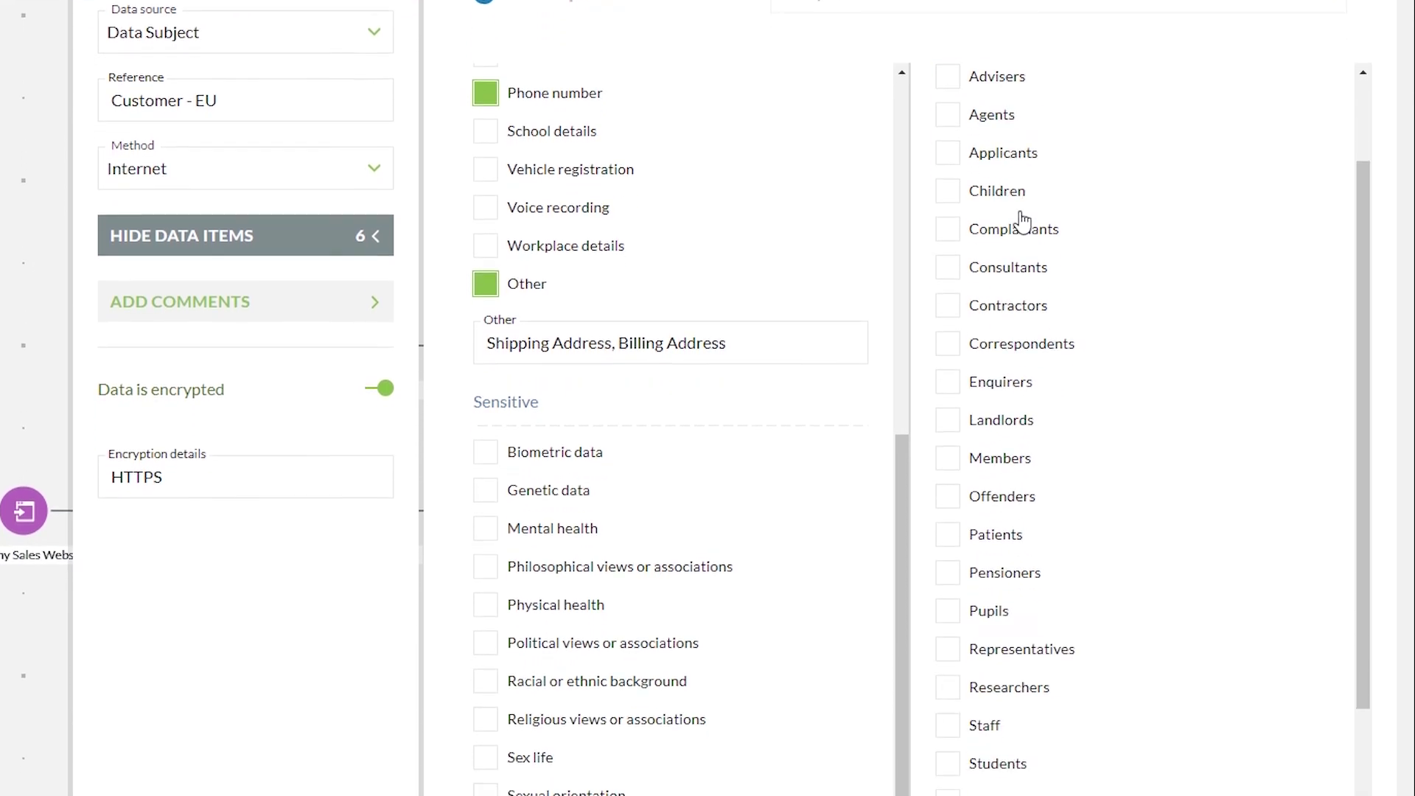
{"action": "scroll", "coordinate": [1021, 221], "scroll_direction": "down", "scroll_amount": 8}
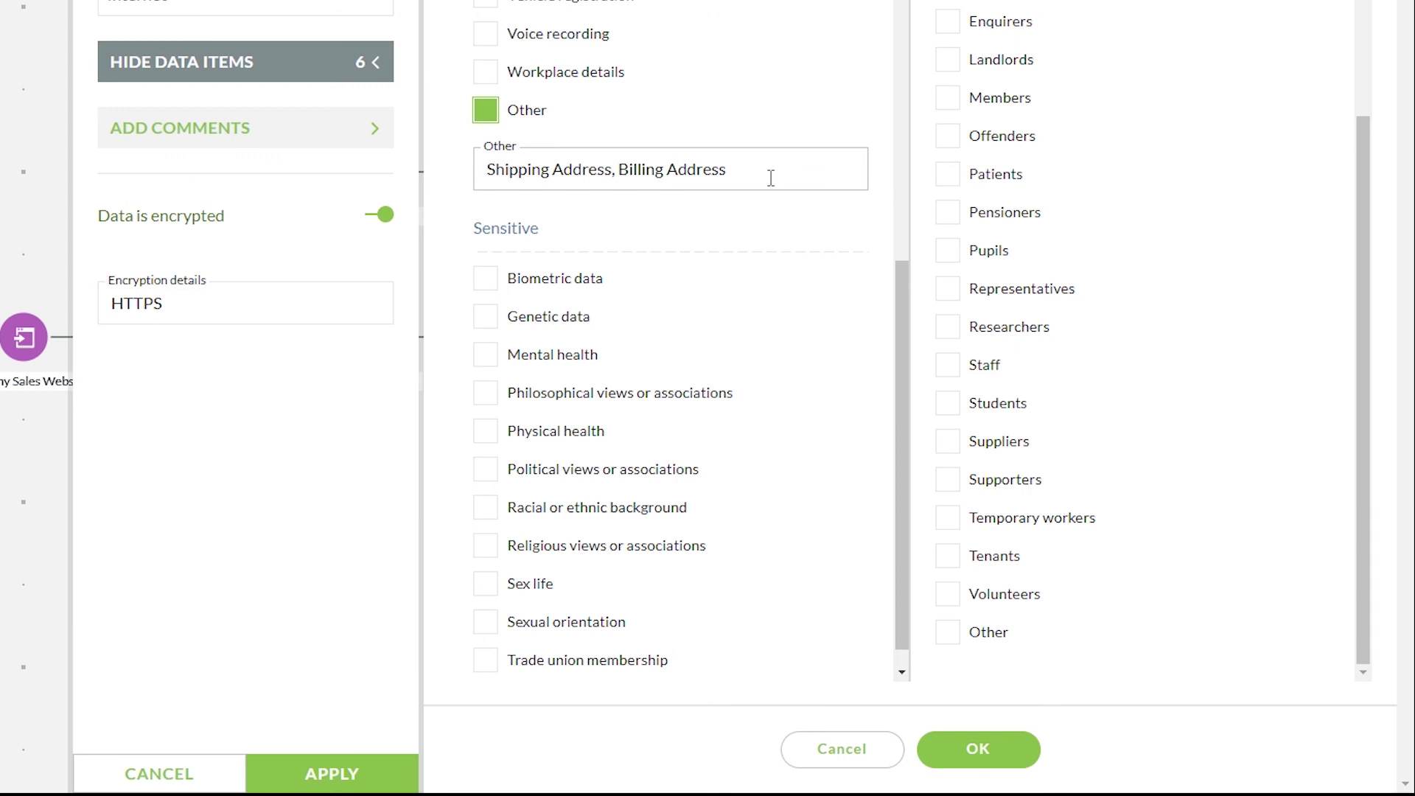
{"action": "left_click", "coordinate": [998, 758]}
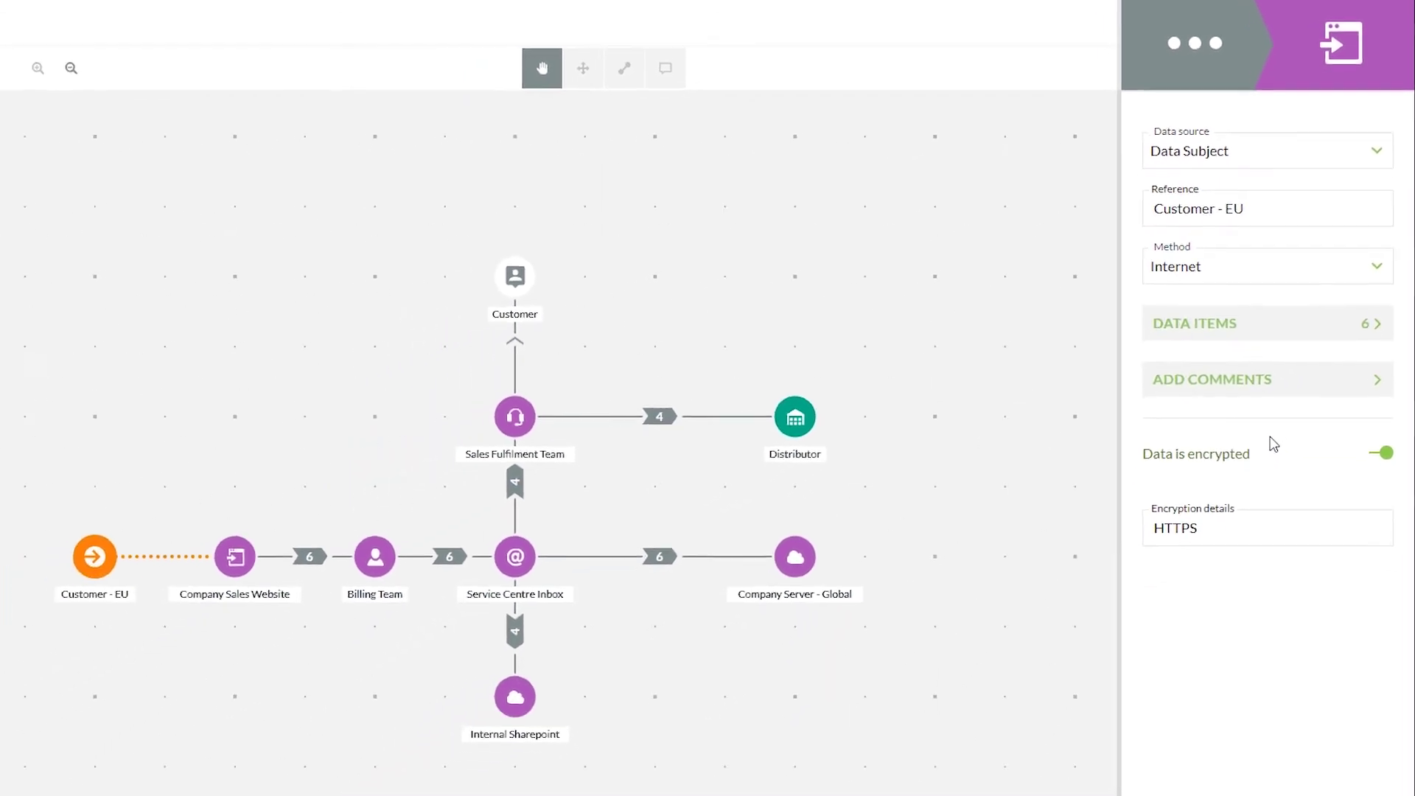
{"action": "left_click", "coordinate": [1358, 781]}
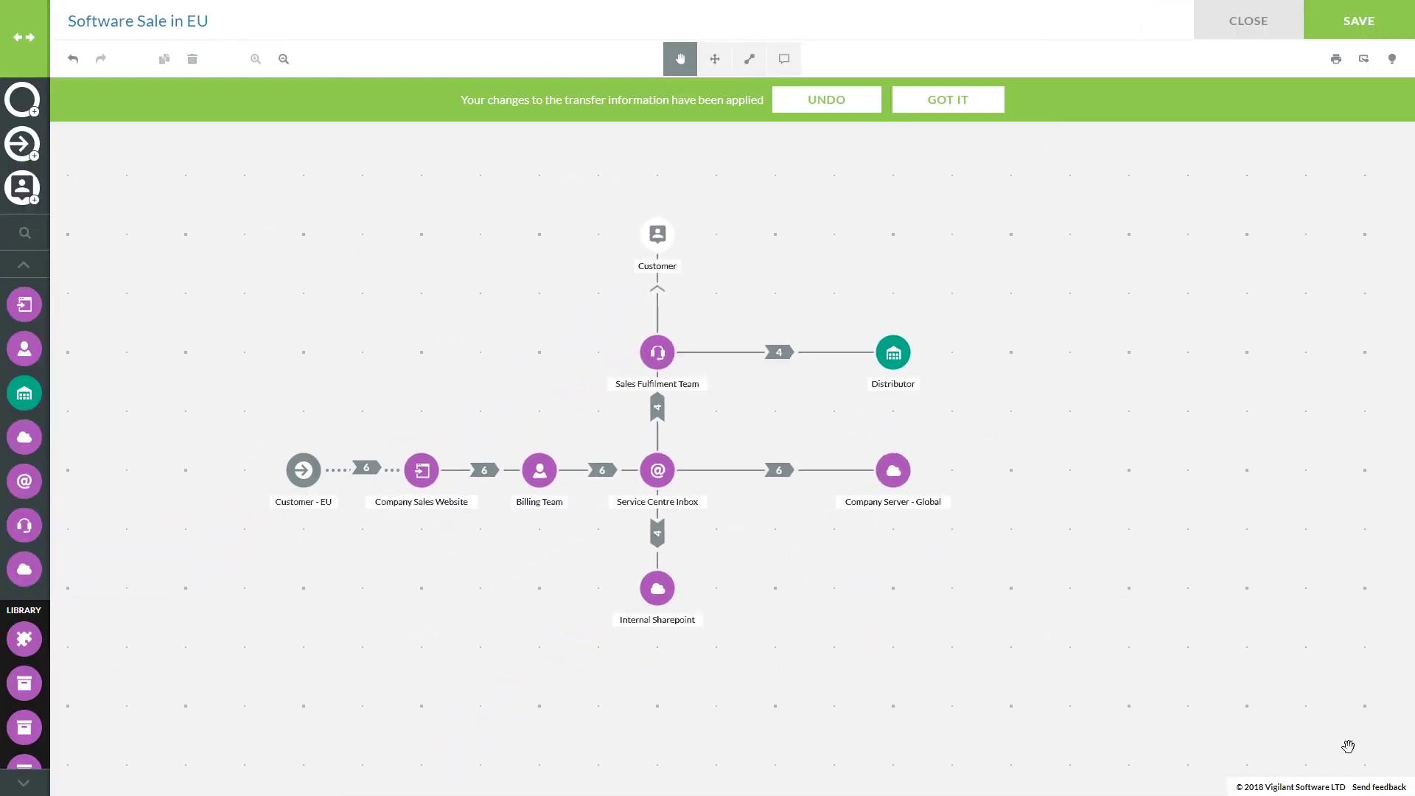
Keep the Website-to-Billing Team transfer as System to system, confirm its six data items, and apply.
{"action": "left_click", "coordinate": [947, 102]}
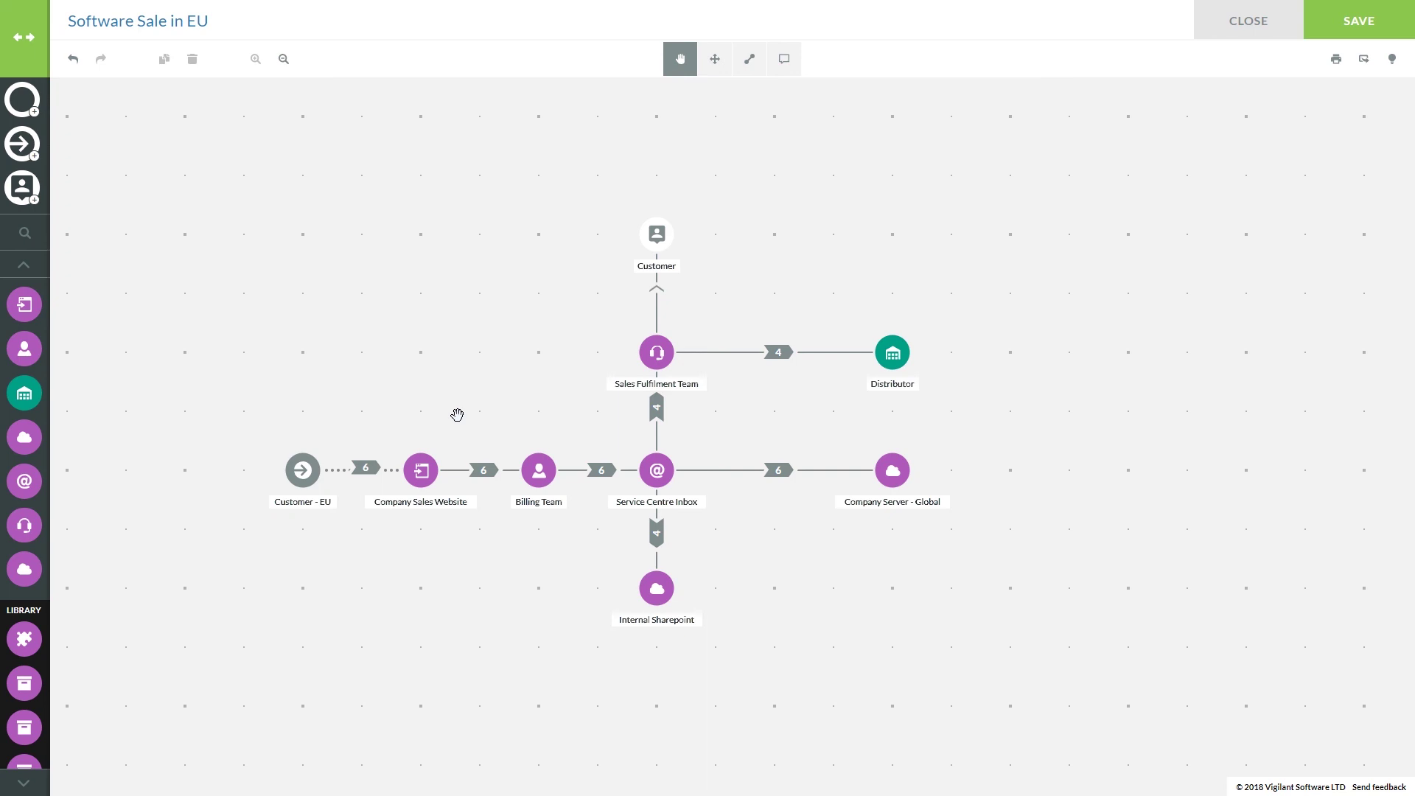
{"action": "left_click", "coordinate": [485, 475]}
{"action": "left_click", "coordinate": [484, 476]}
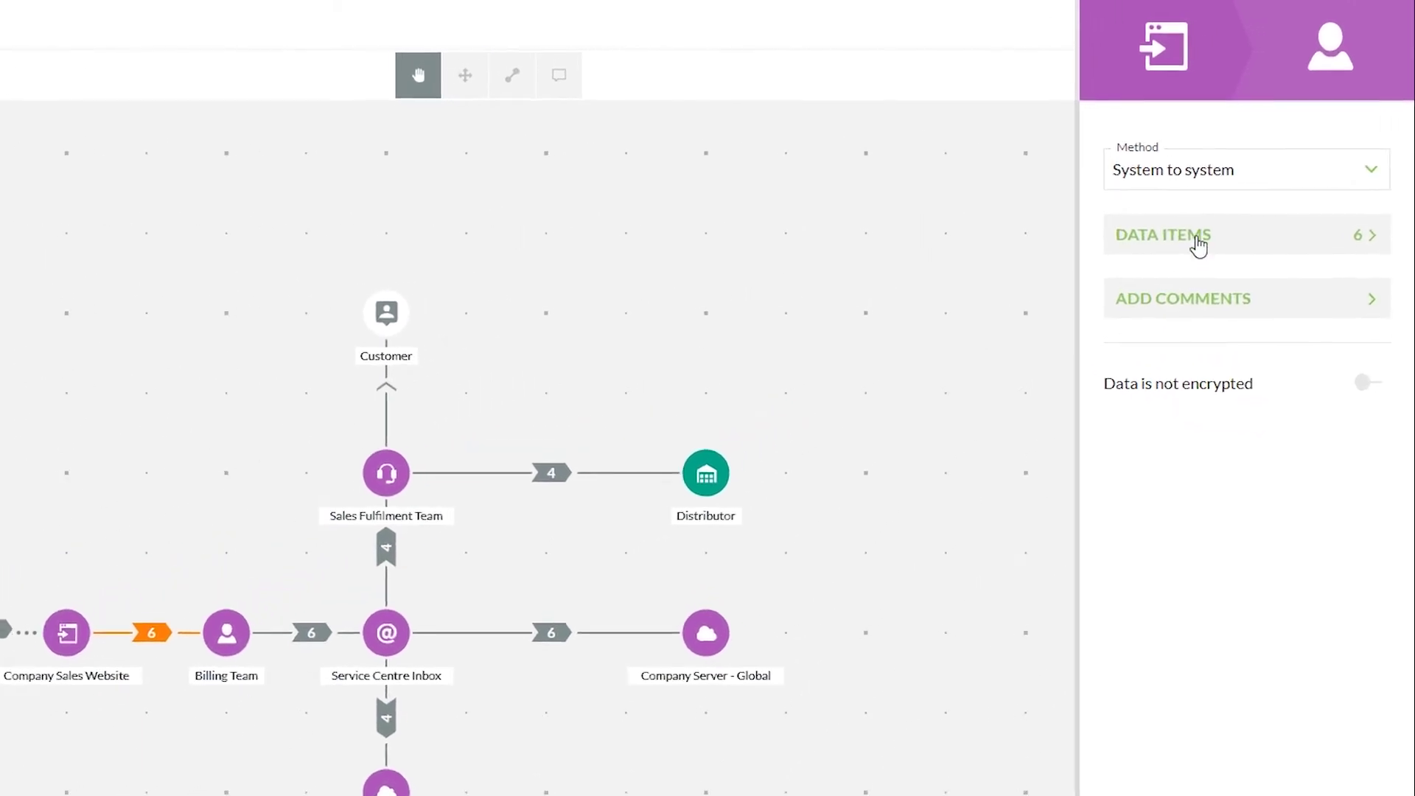
{"action": "left_click", "coordinate": [1258, 182]}
{"action": "scroll", "coordinate": [1253, 442], "scroll_direction": "down", "scroll_amount": 2}
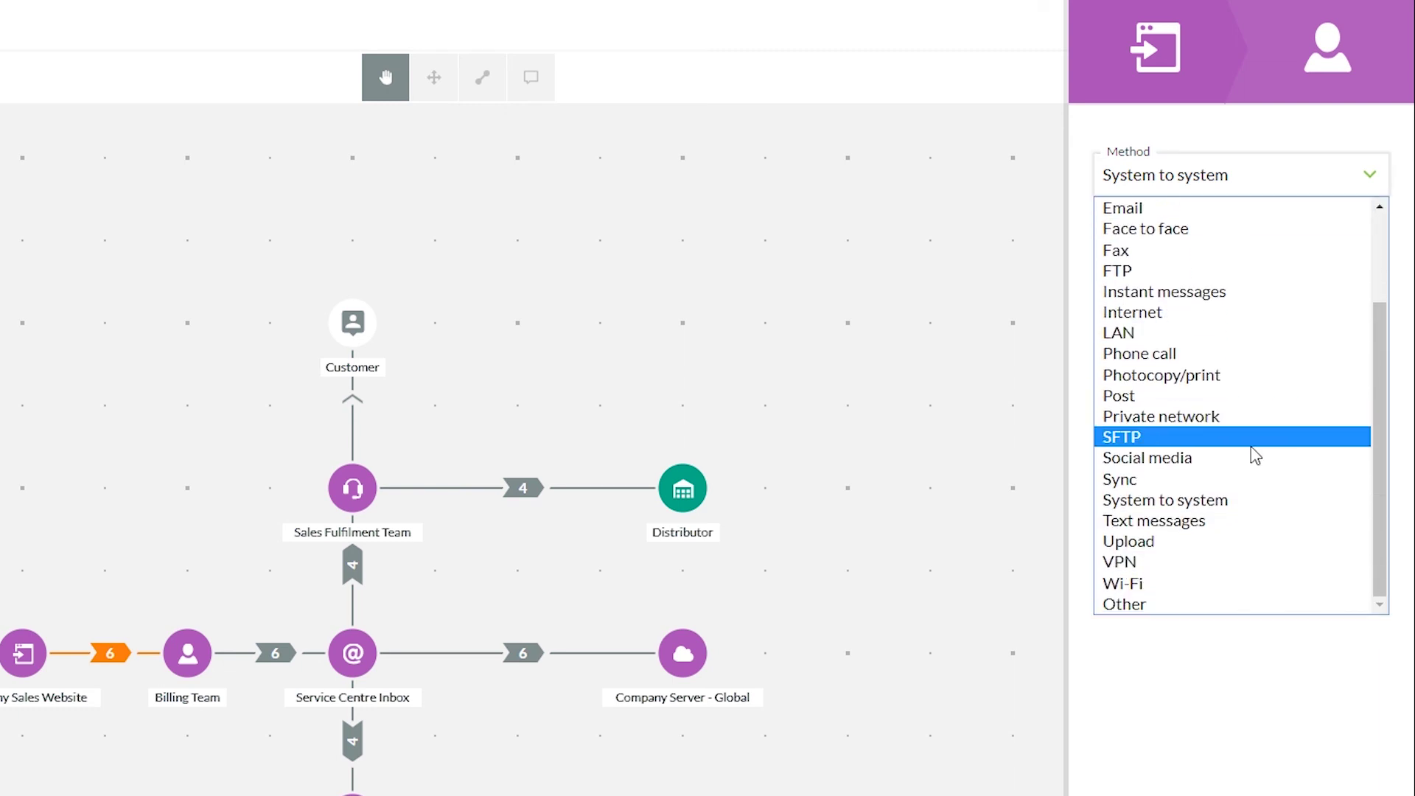
{"action": "left_click", "coordinate": [1253, 688]}
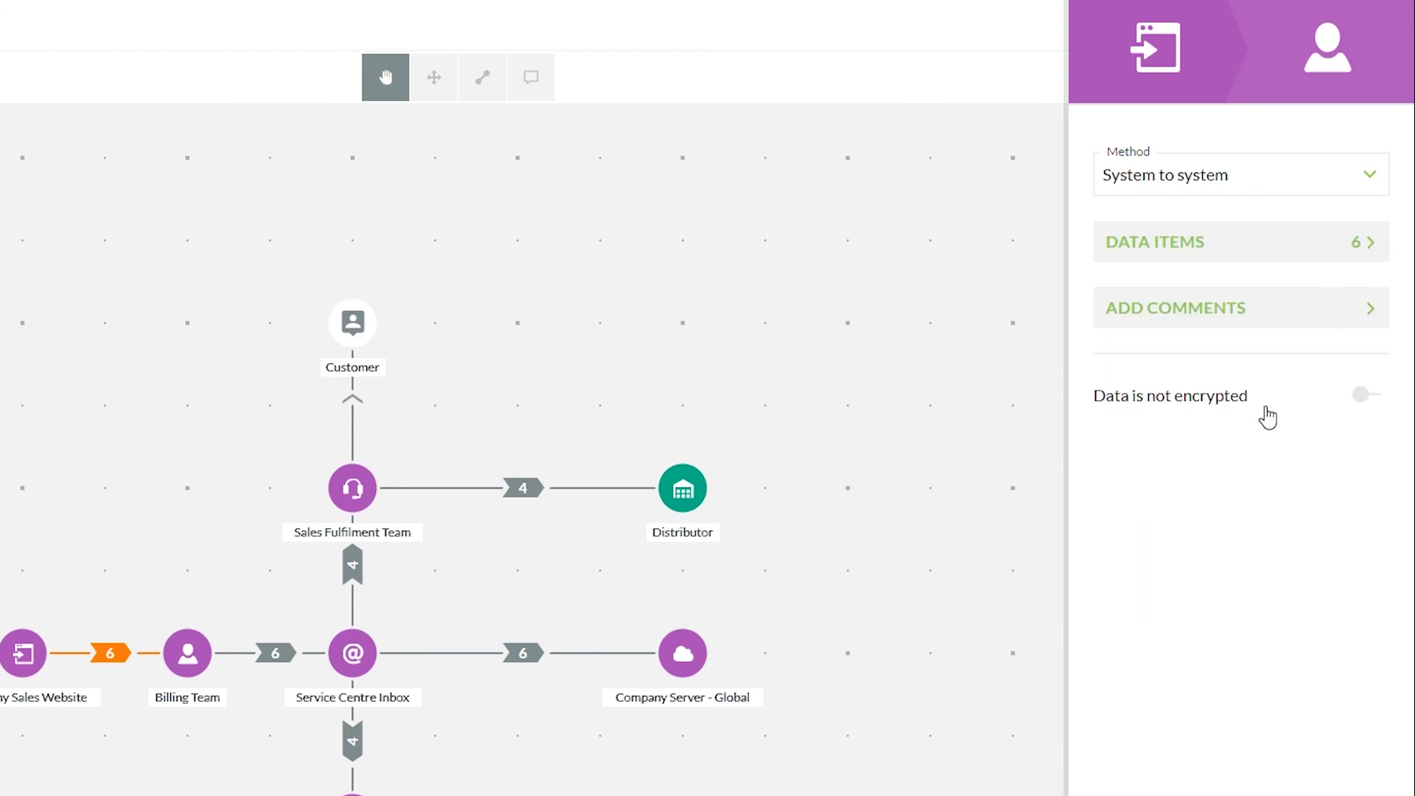
{"action": "left_click", "coordinate": [1254, 246]}
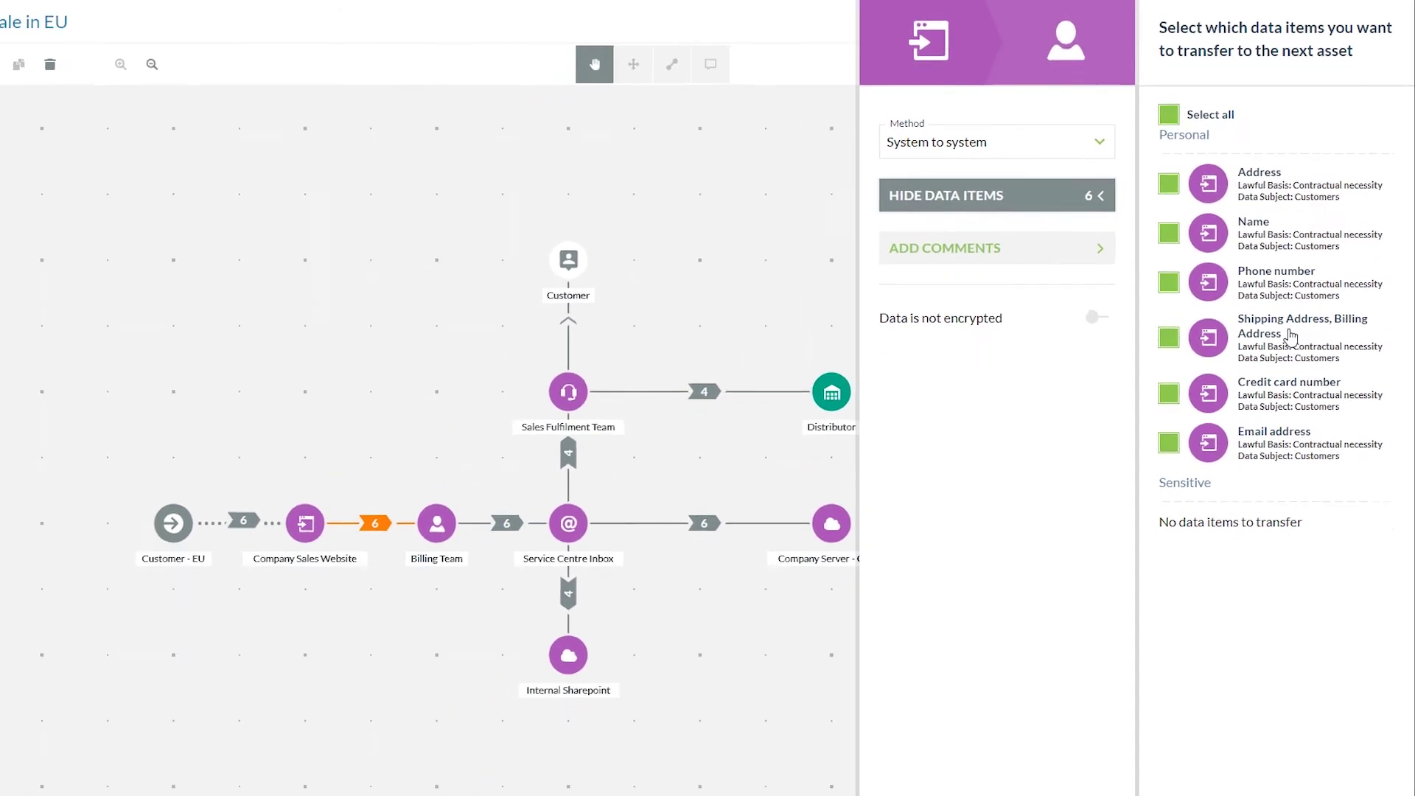
{"action": "left_click", "coordinate": [1349, 775]}
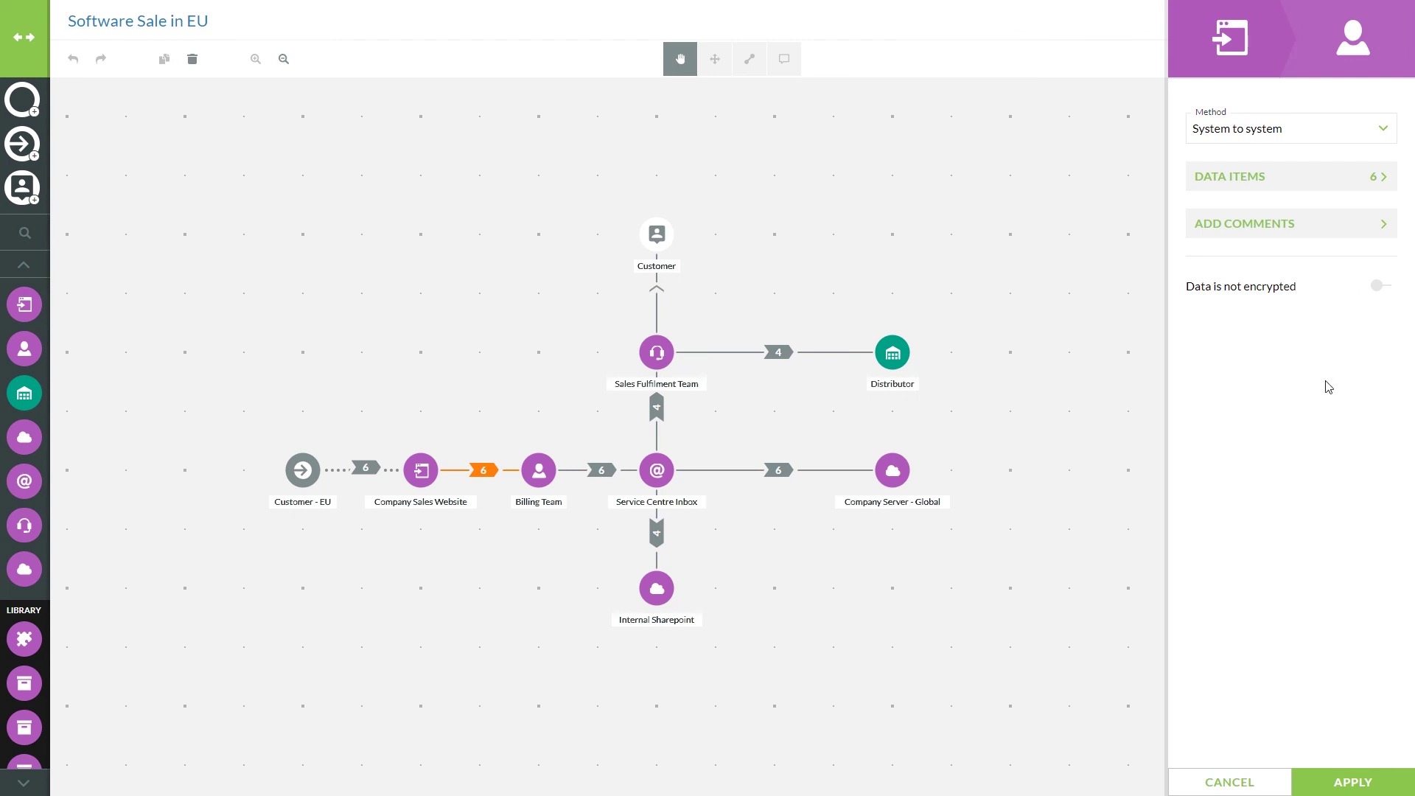
{"action": "left_click", "coordinate": [1364, 783]}
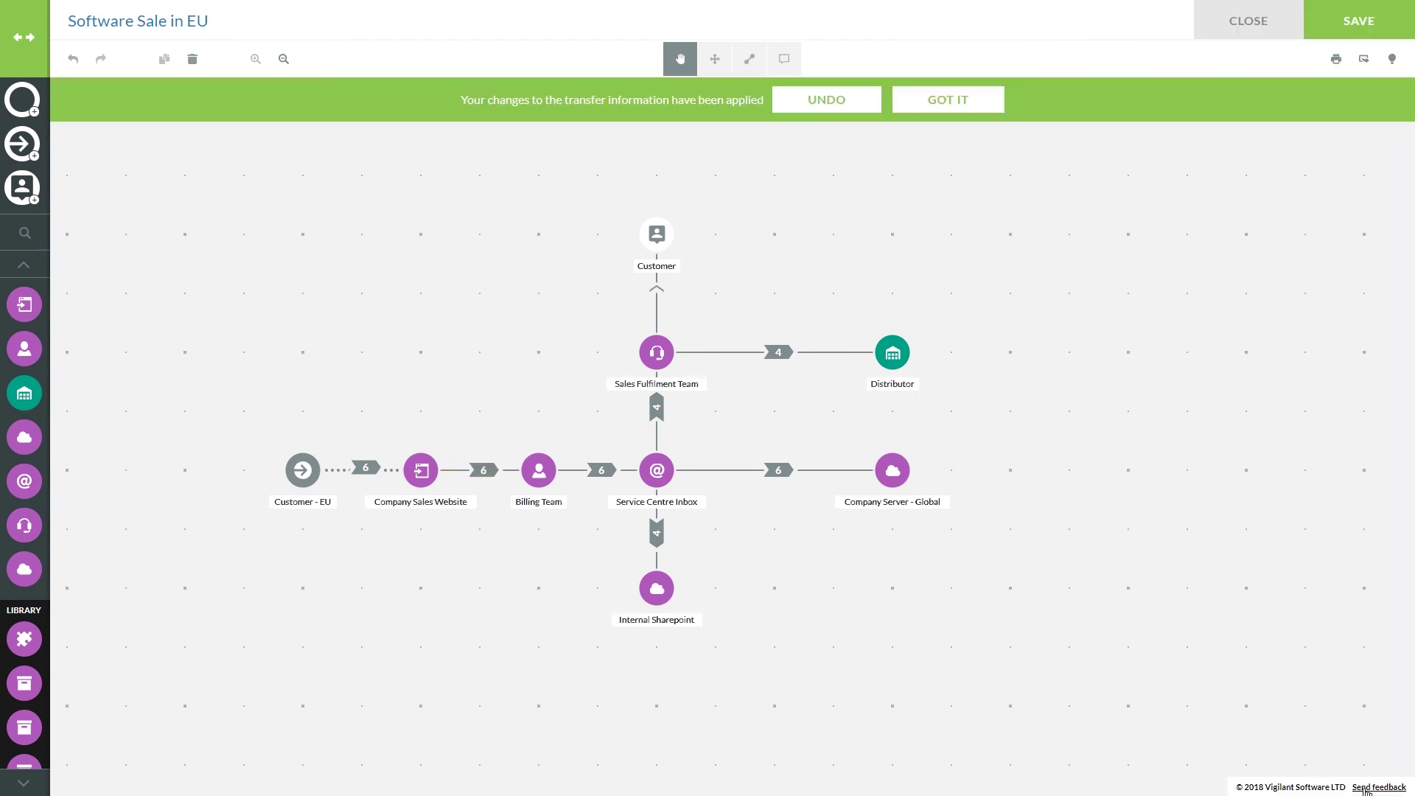
{"action": "left_click", "coordinate": [970, 105]}
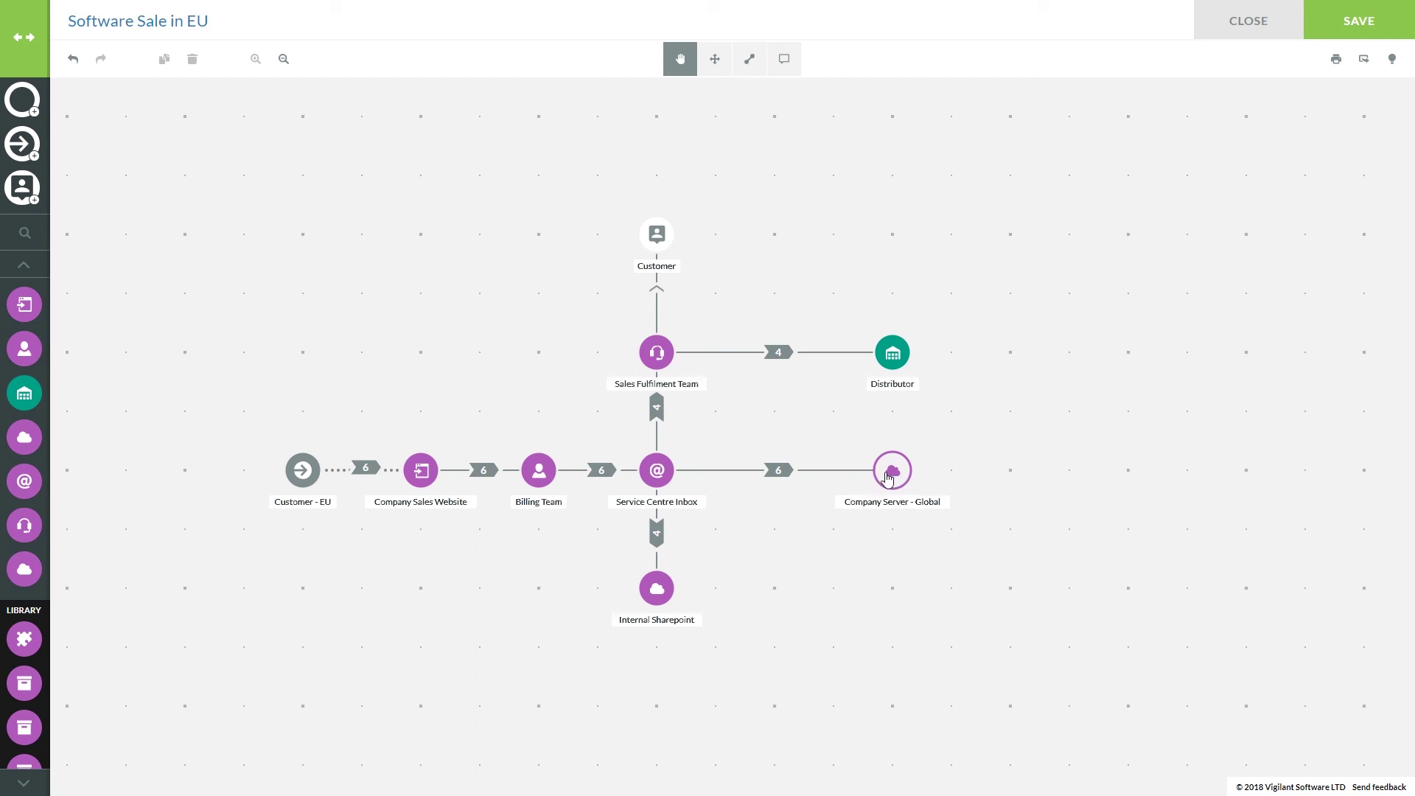
Keep Company Server - Global as a Cloud/application Controller asset located in Bahamas, the (Non EEA).
{"action": "left_click", "coordinate": [888, 477]}
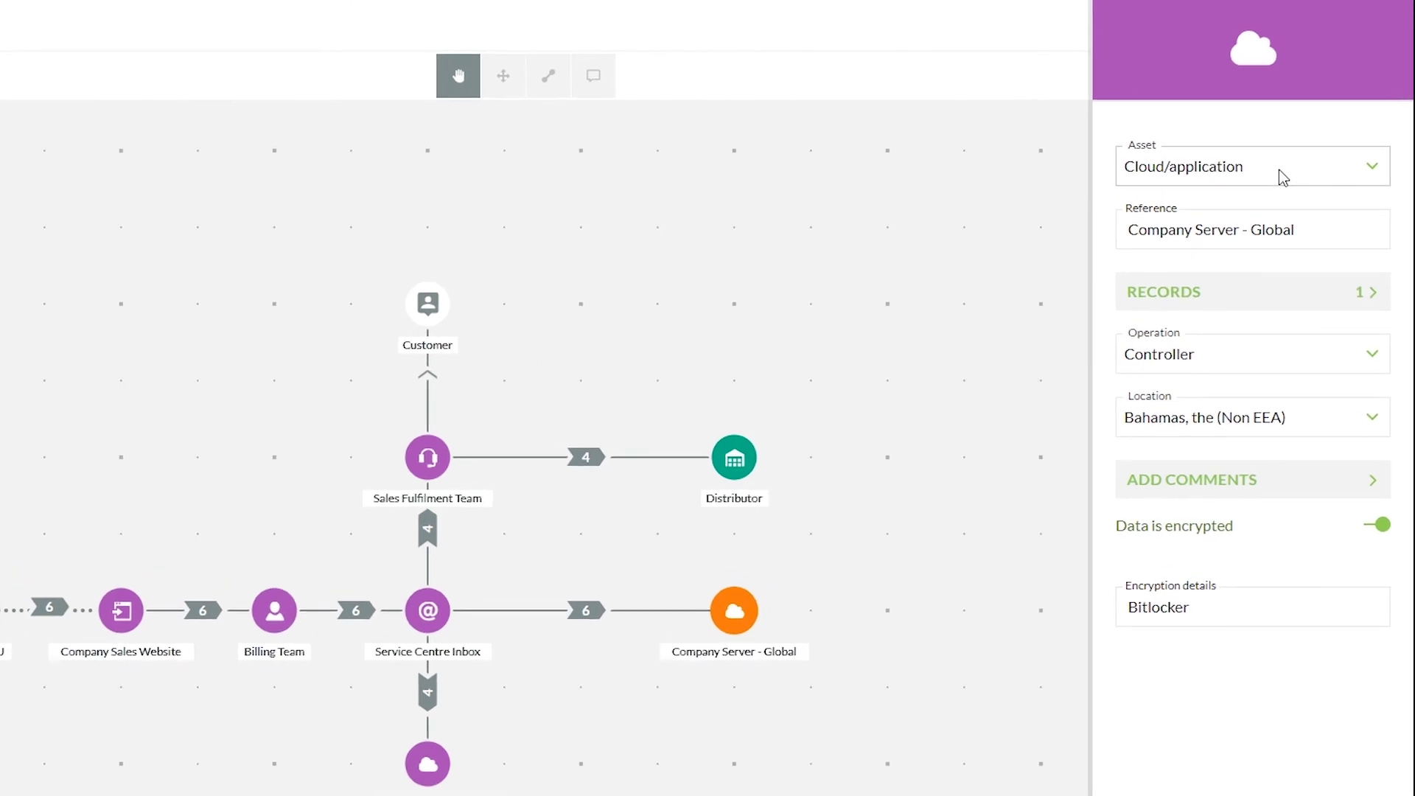
{"action": "left_click", "coordinate": [1279, 170]}
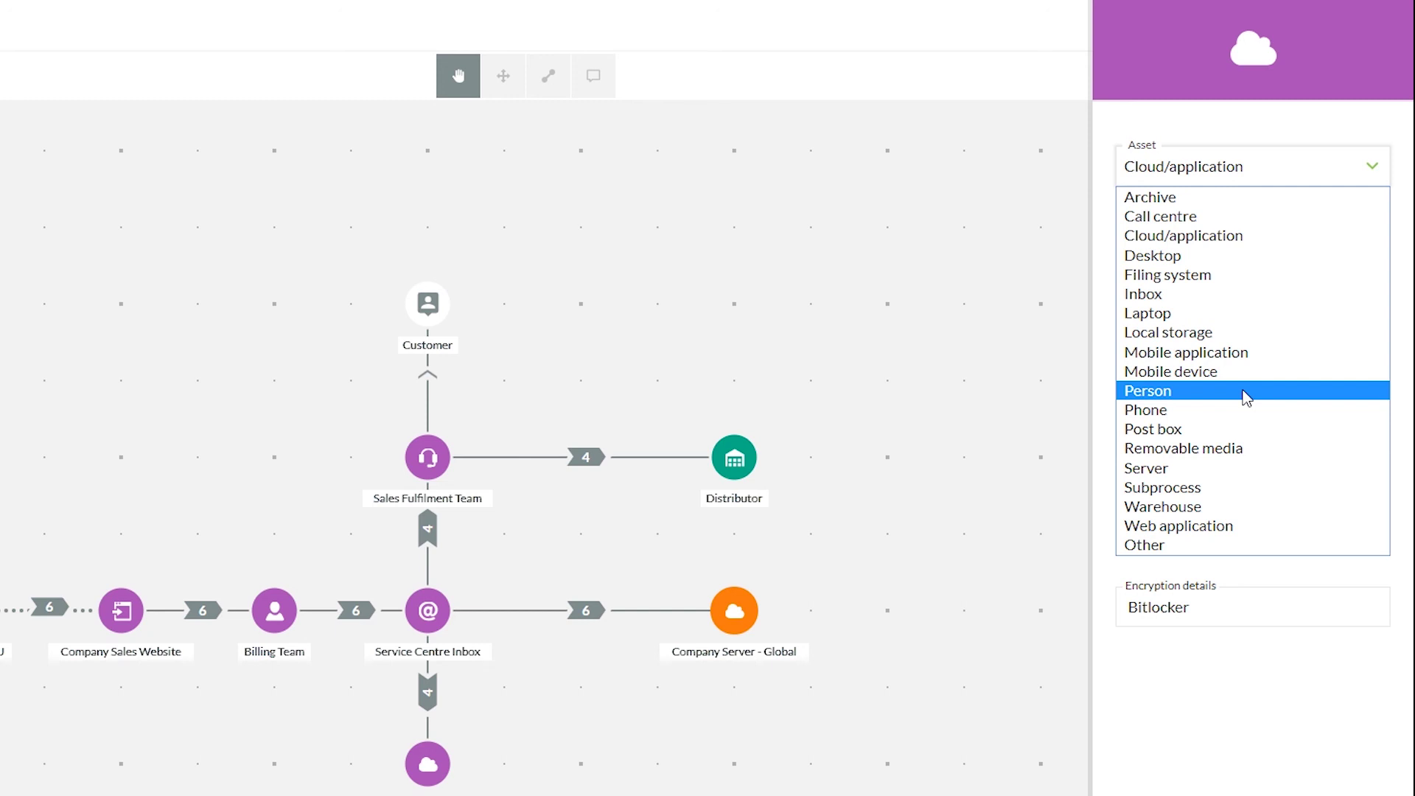
{"action": "left_click", "coordinate": [1247, 181]}
{"action": "left_click", "coordinate": [1315, 226]}
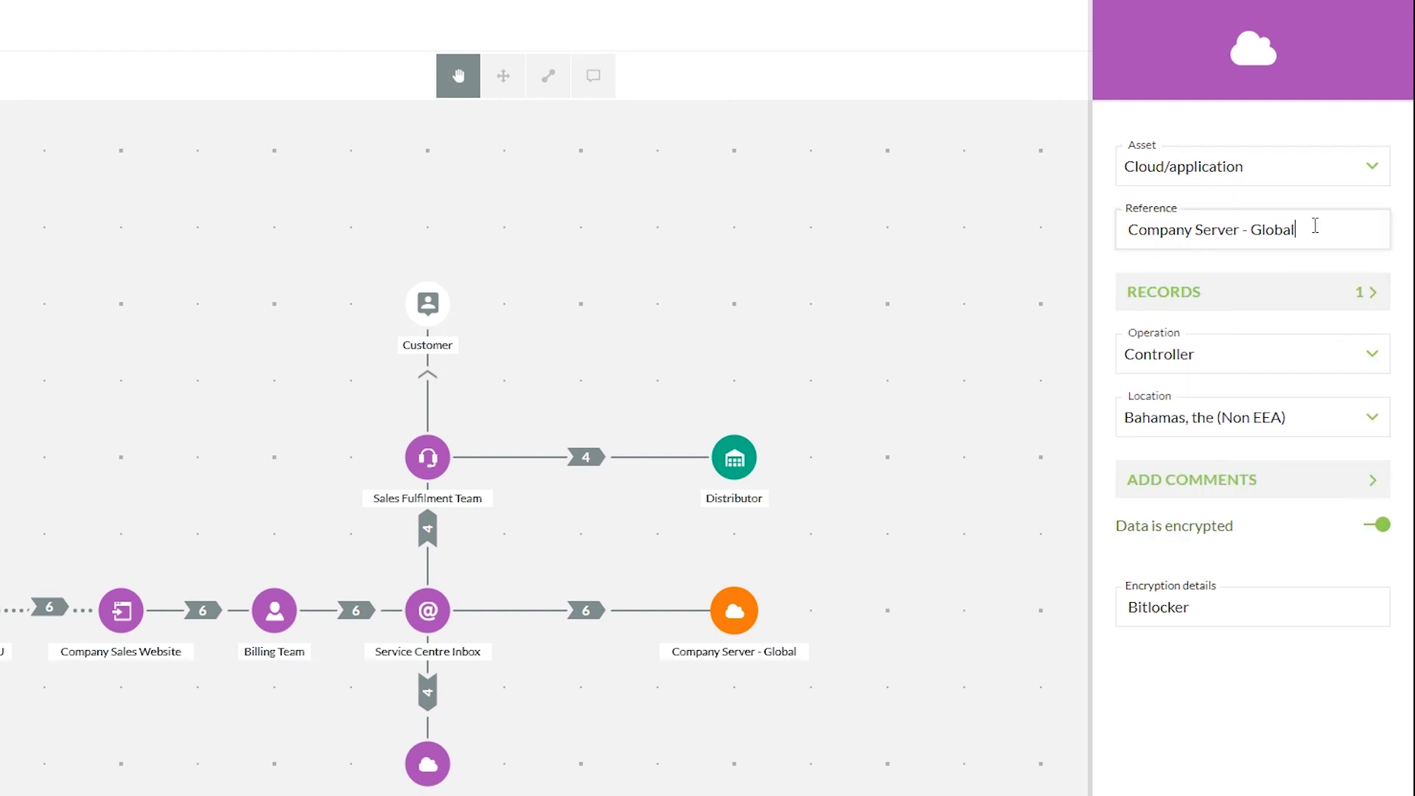
{"action": "left_click", "coordinate": [1259, 361]}
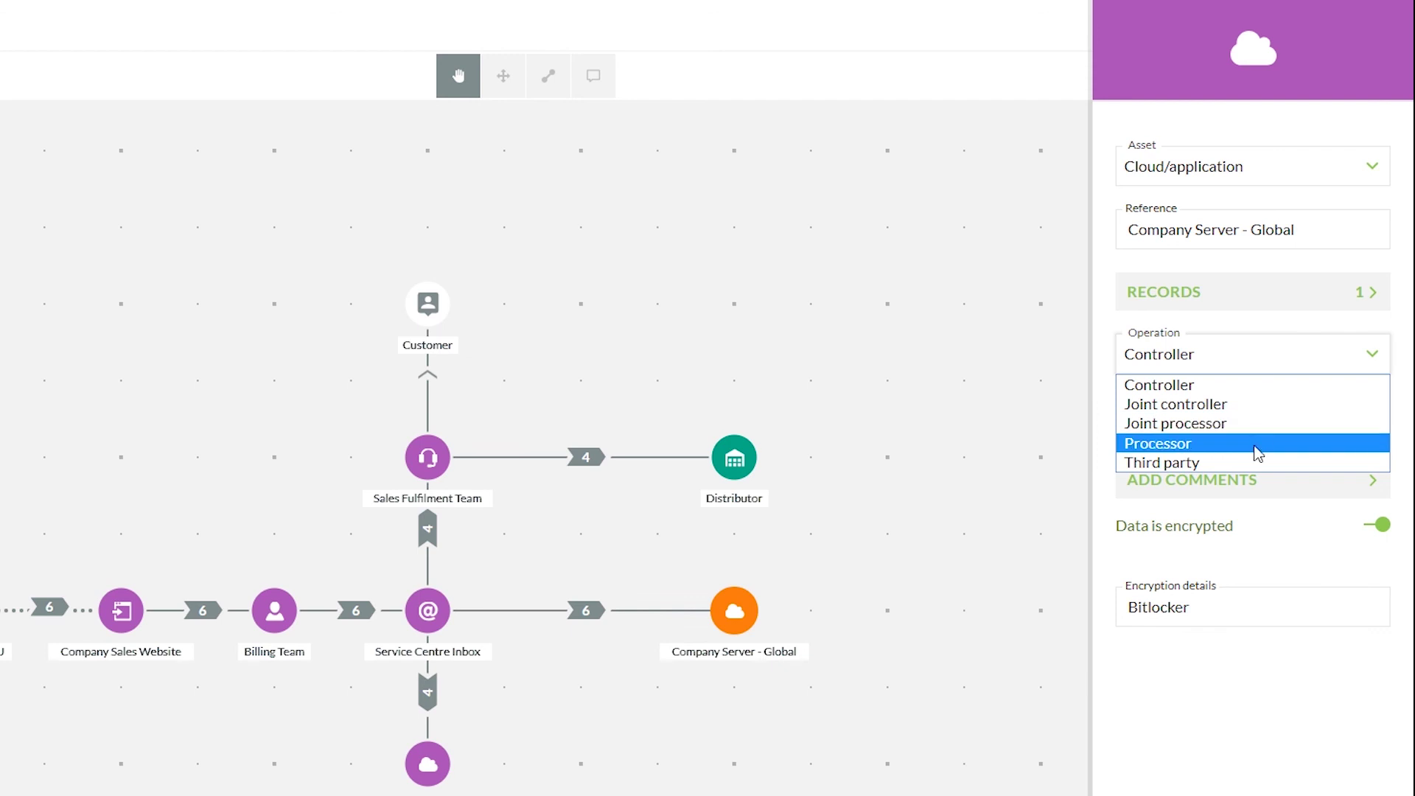
{"action": "left_click", "coordinate": [1253, 384]}
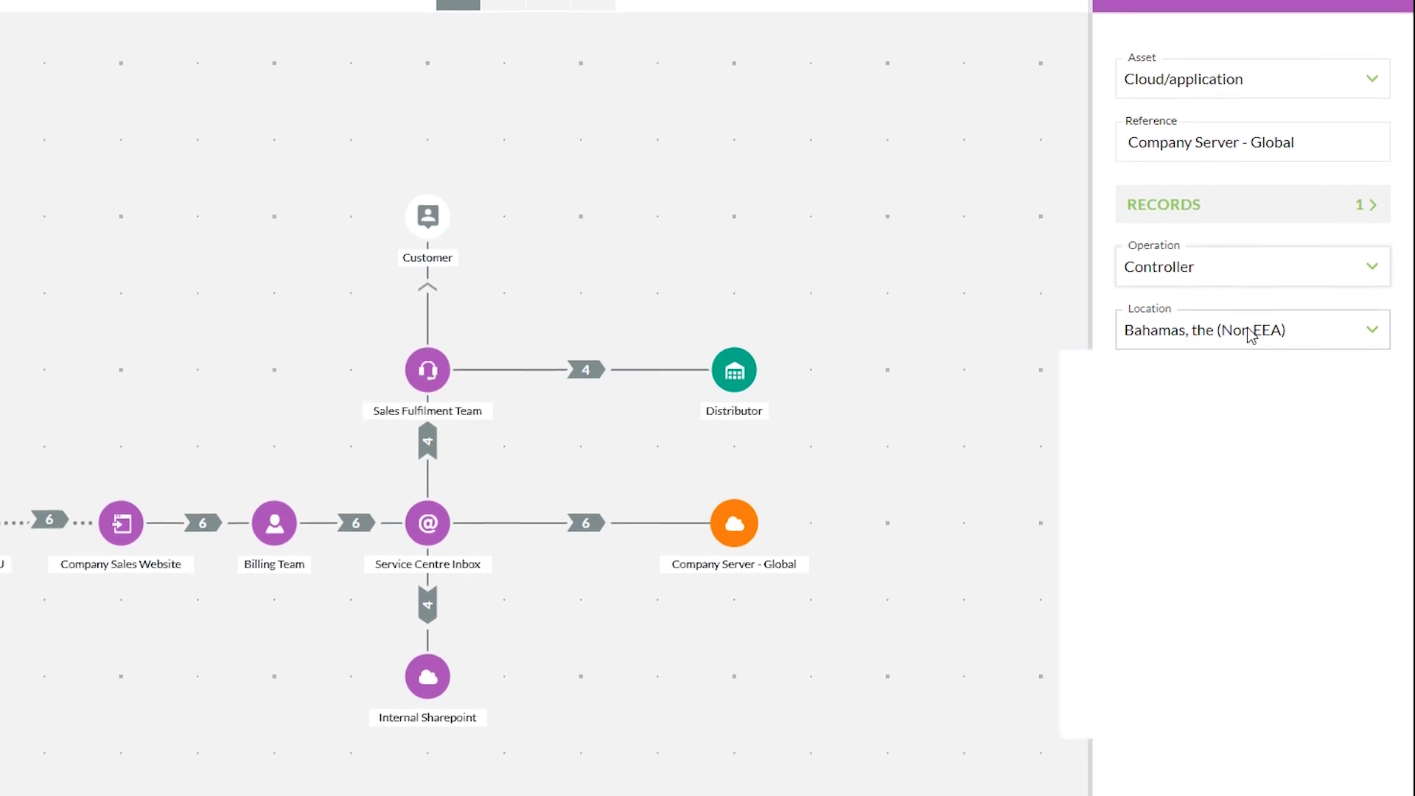
{"action": "left_click", "coordinate": [1251, 420]}
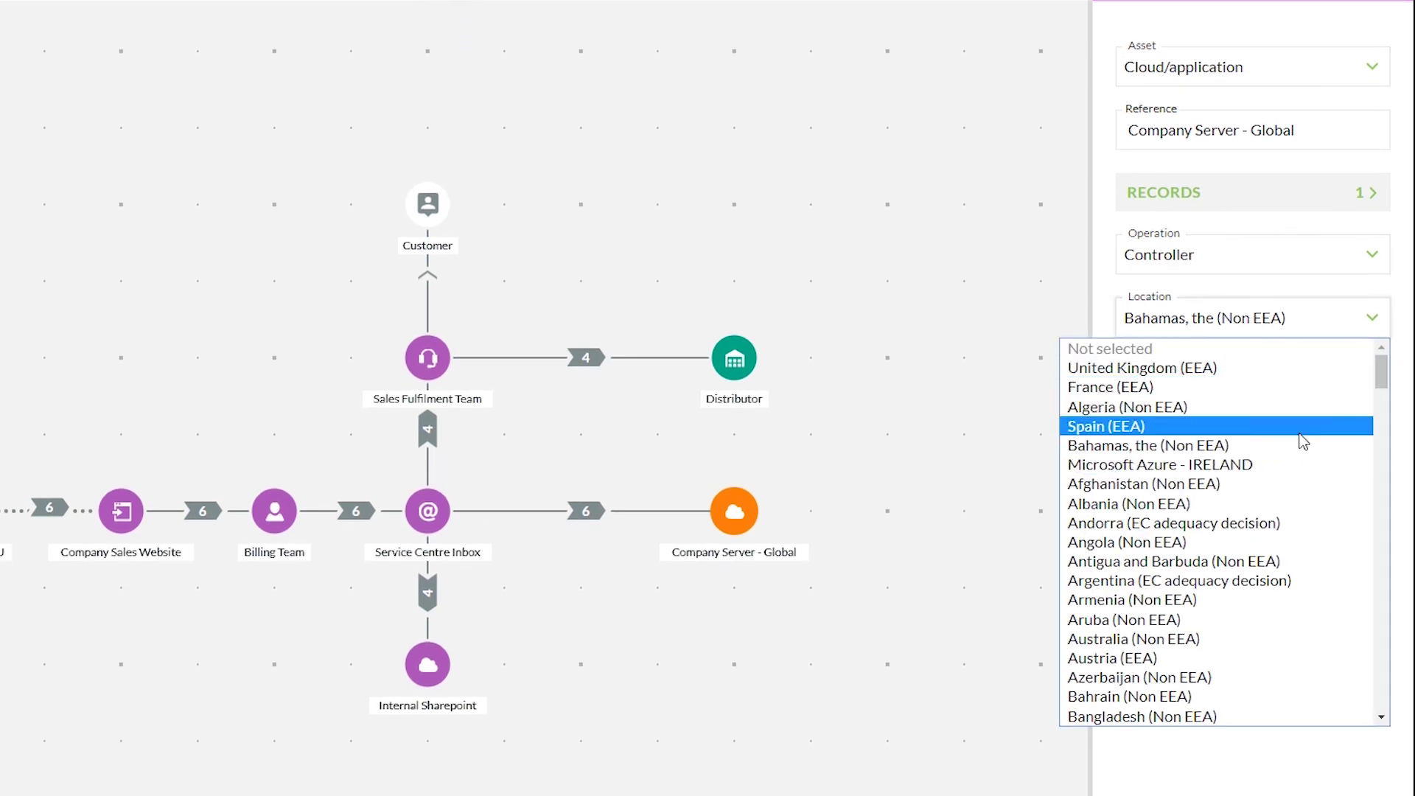
{"action": "left_click", "coordinate": [1302, 331]}
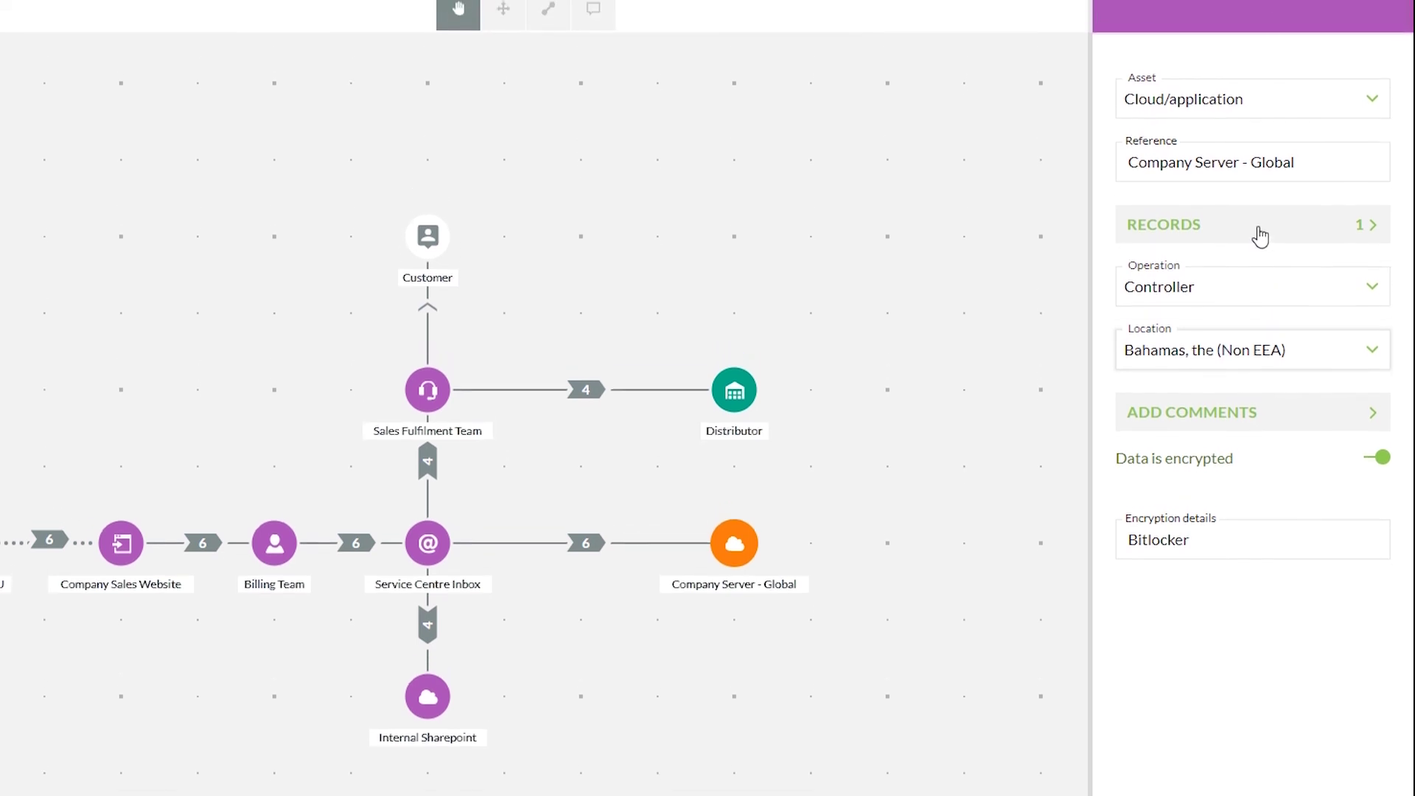
{"action": "left_click", "coordinate": [1260, 204]}
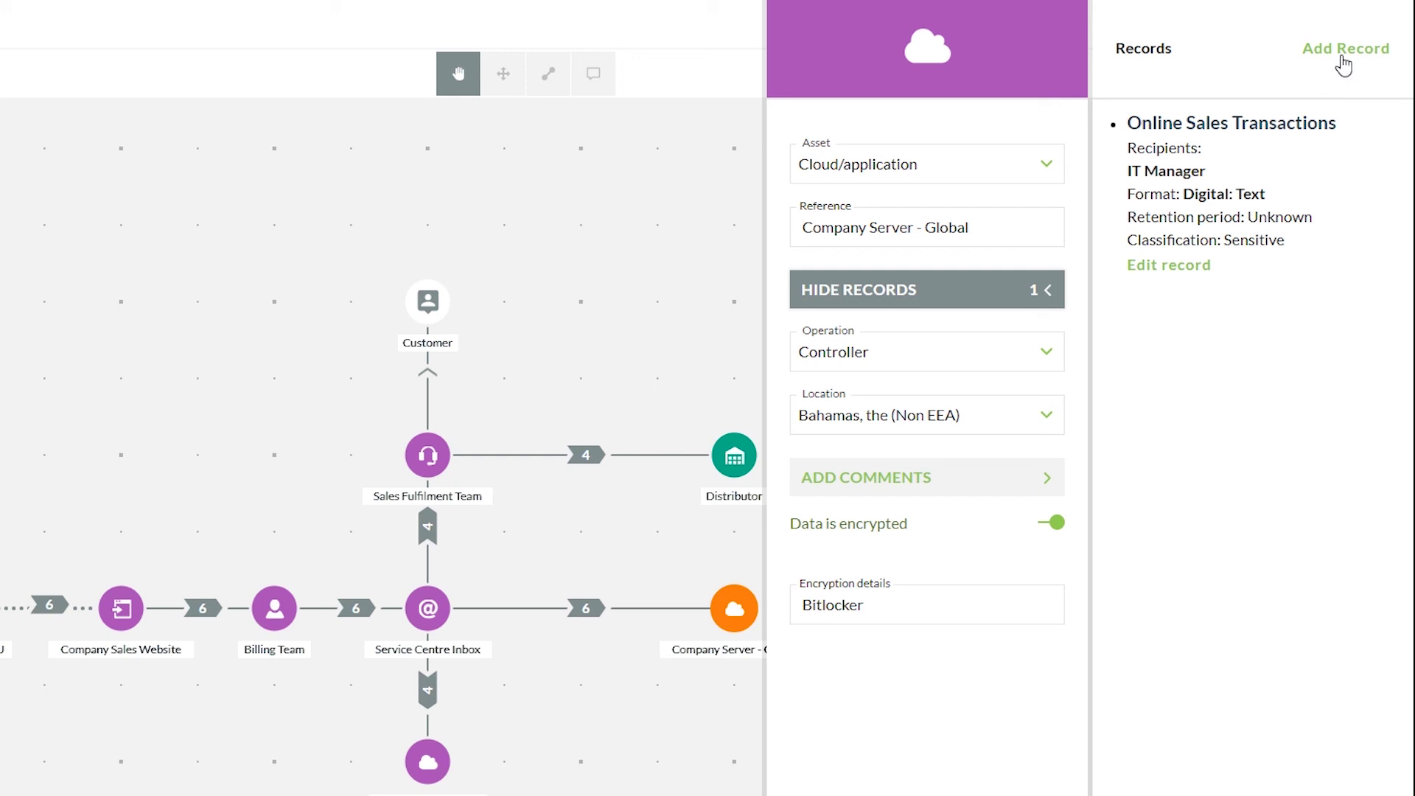
Keep Online Sales Transactions as Sensitive, Digital: Text, retention Unknown, then apply the server's settings.
{"action": "left_click", "coordinate": [1201, 270]}
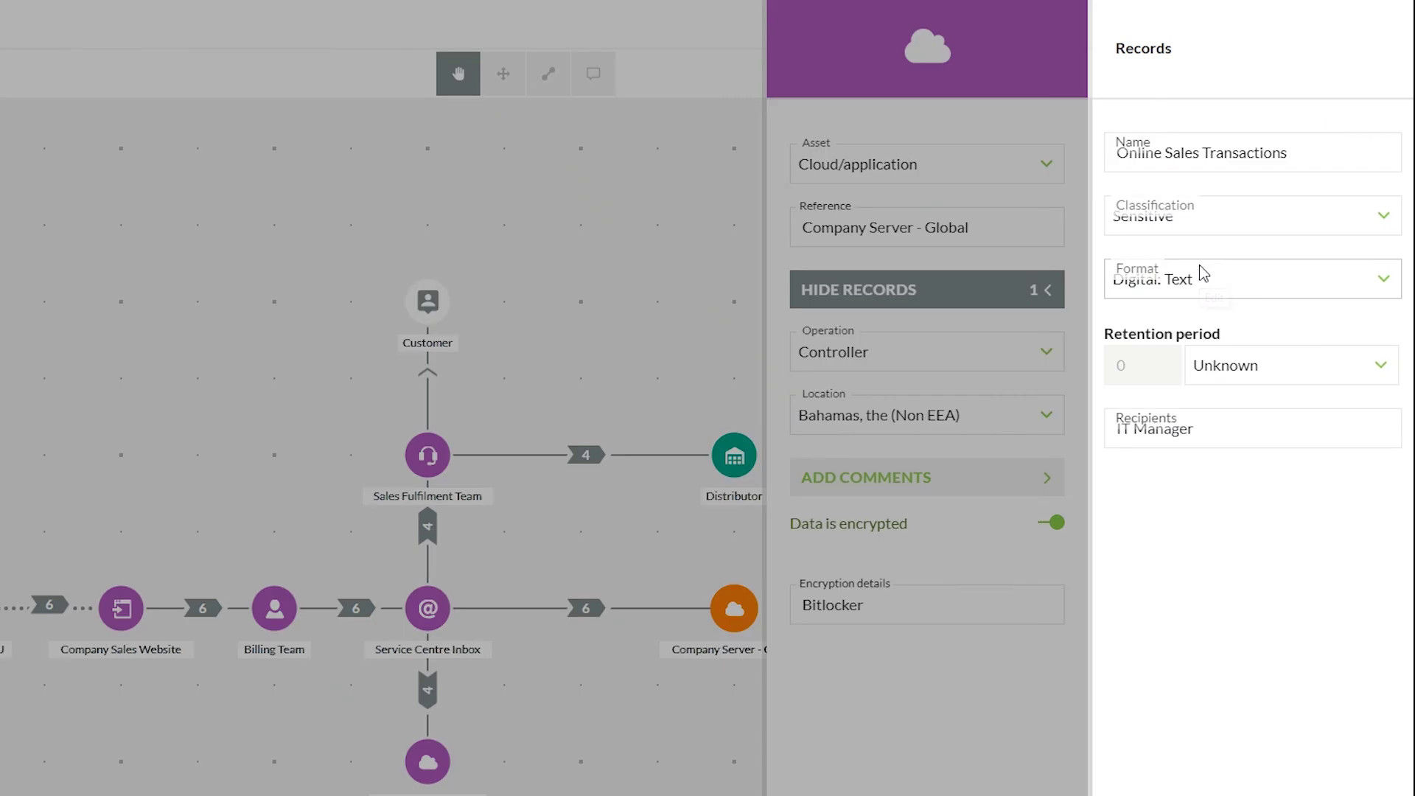
{"action": "left_click", "coordinate": [1278, 219]}
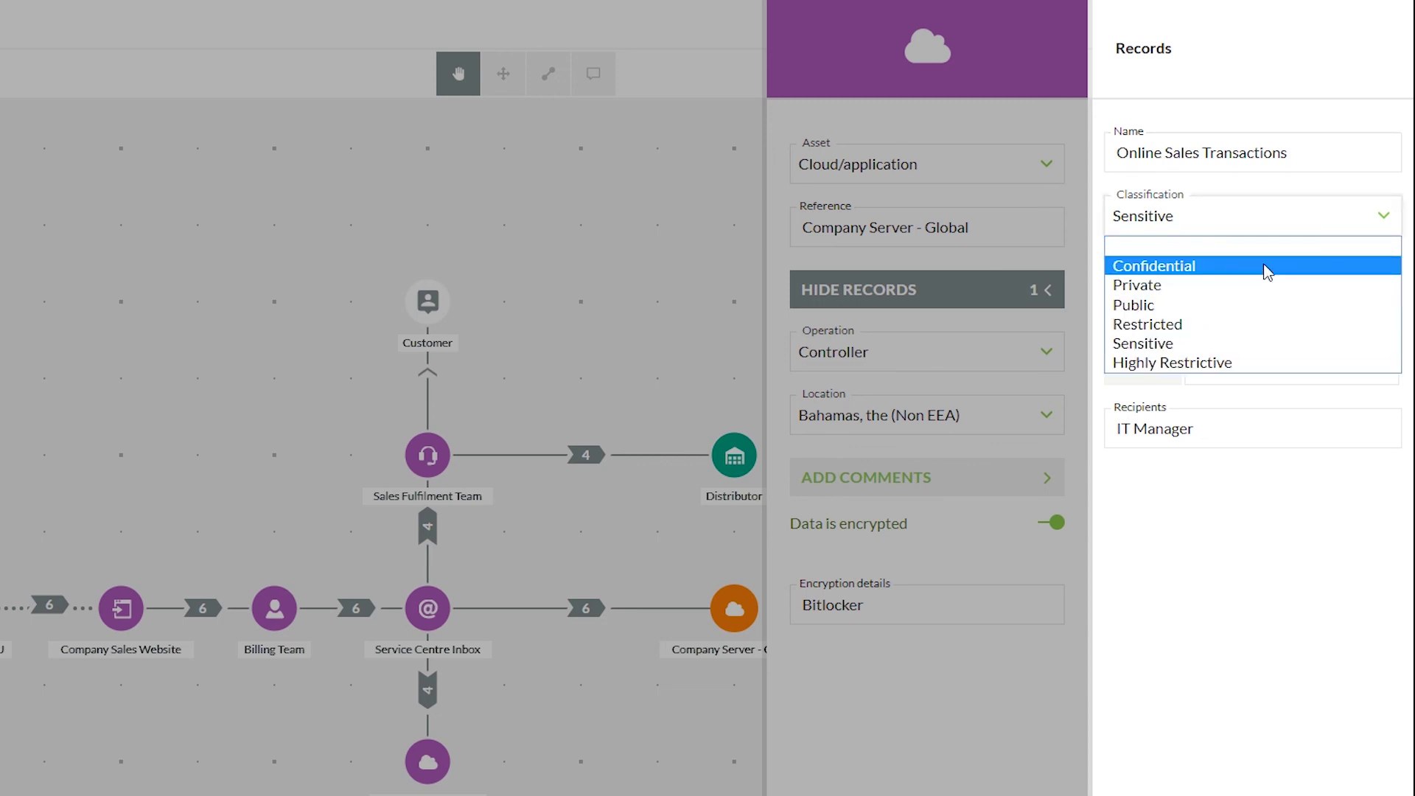
{"action": "left_click", "coordinate": [1277, 229]}
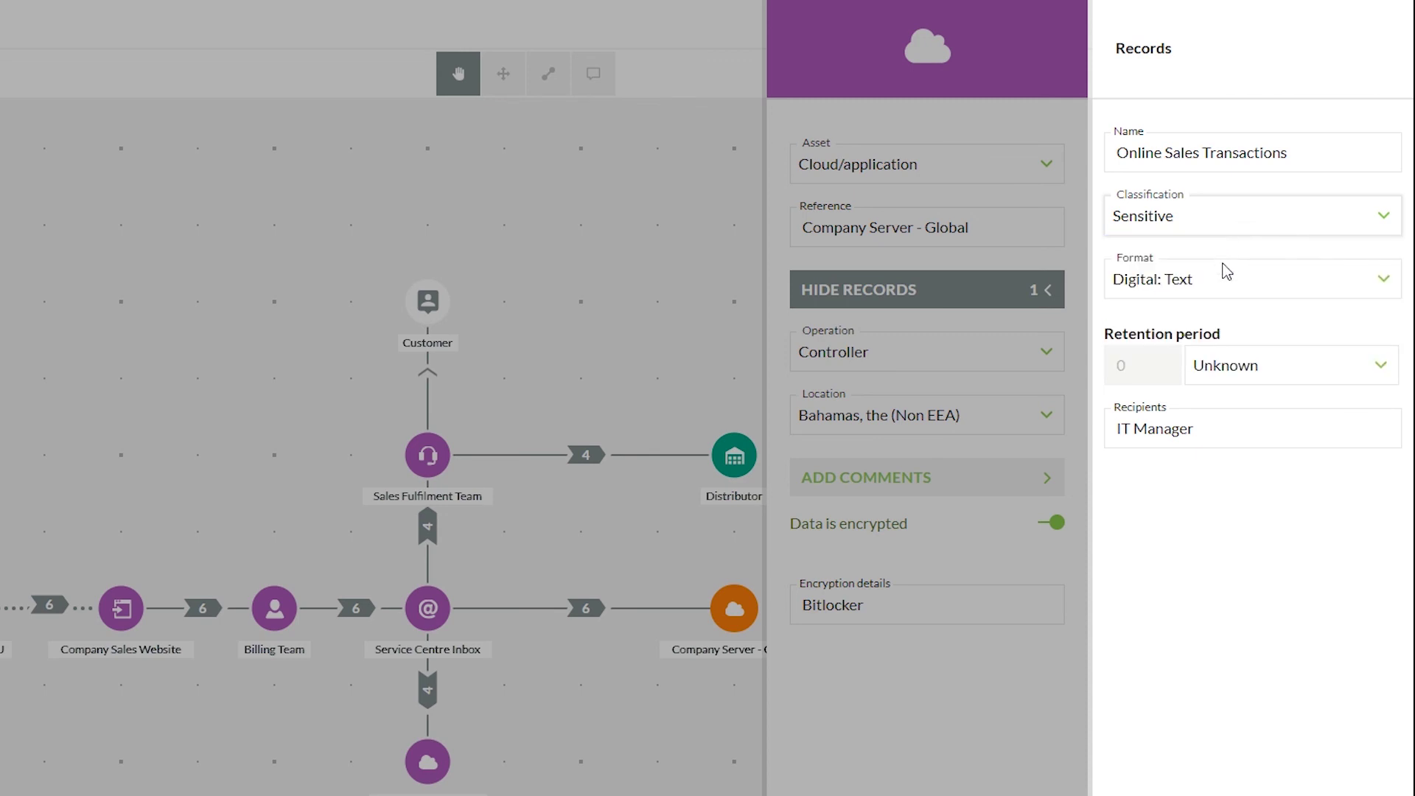
{"action": "left_click", "coordinate": [1252, 293]}
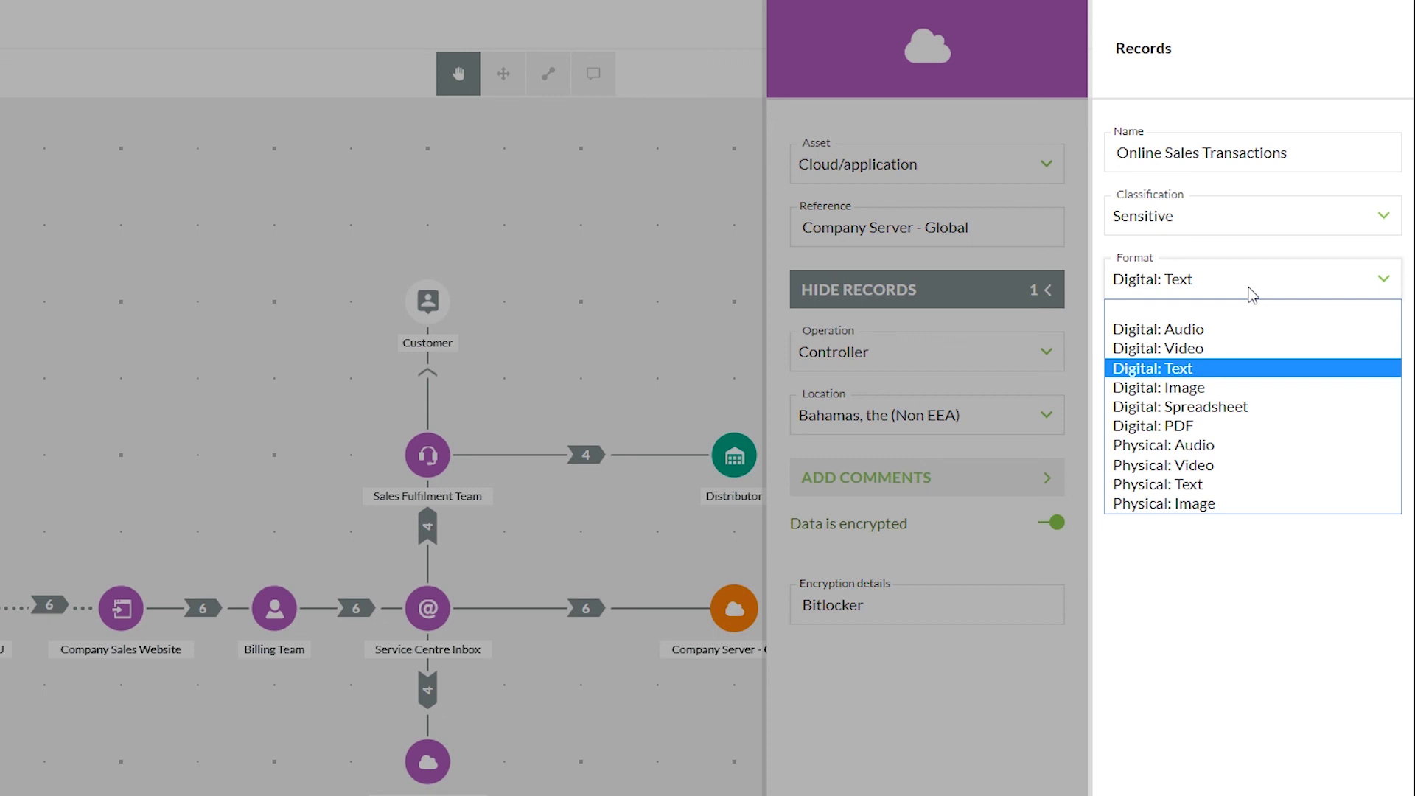
{"action": "left_click", "coordinate": [1253, 295]}
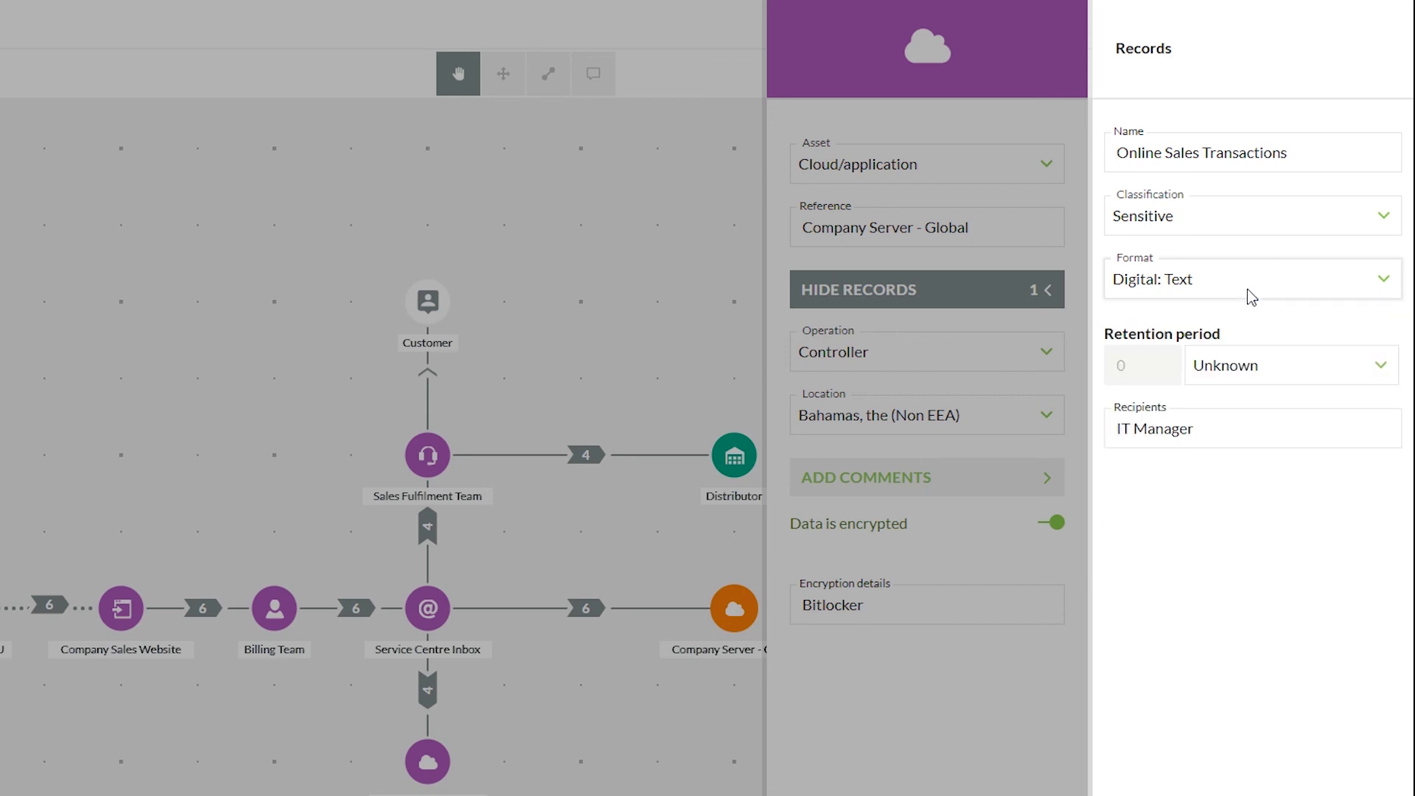
{"action": "left_click", "coordinate": [1233, 379]}
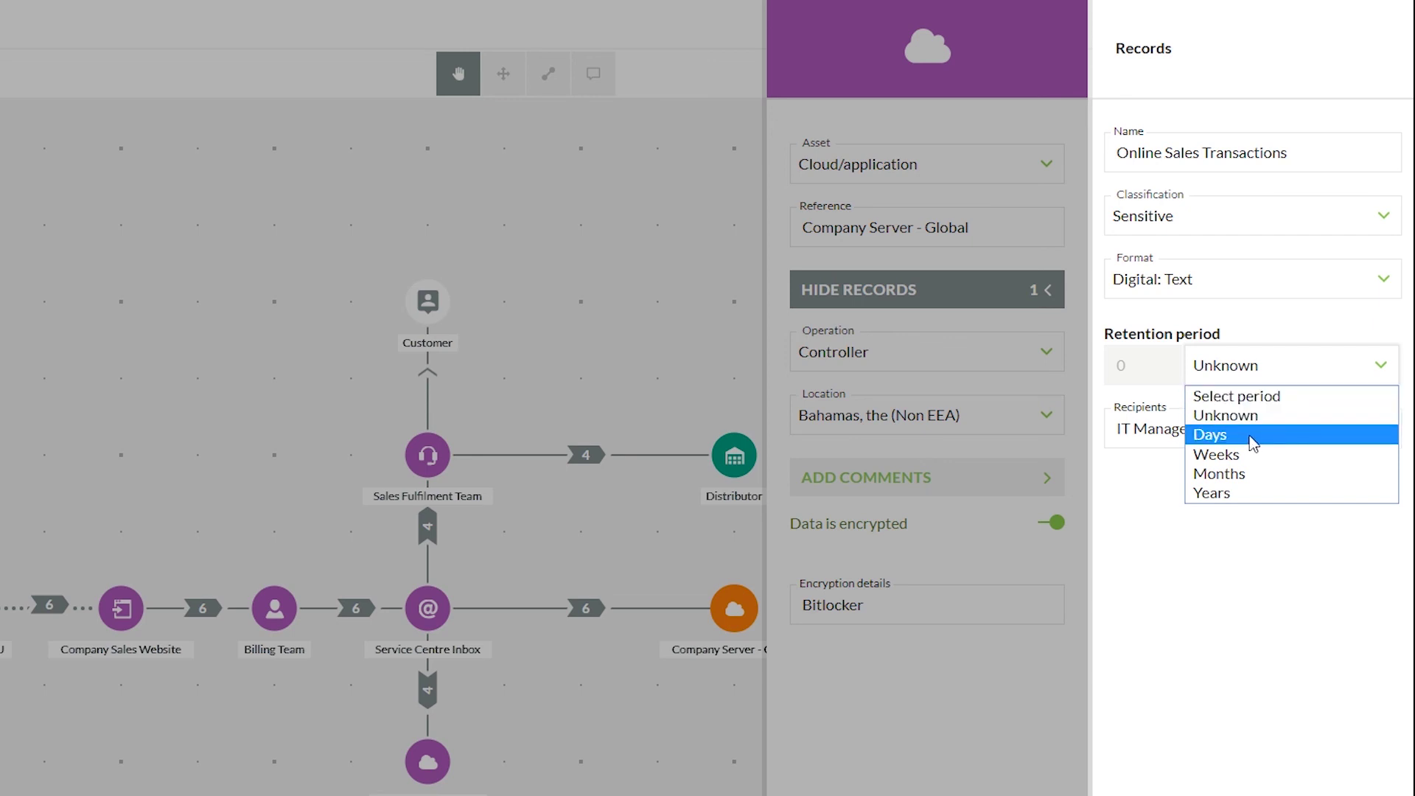
{"action": "left_click", "coordinate": [1243, 376]}
{"action": "left_click", "coordinate": [1246, 429]}
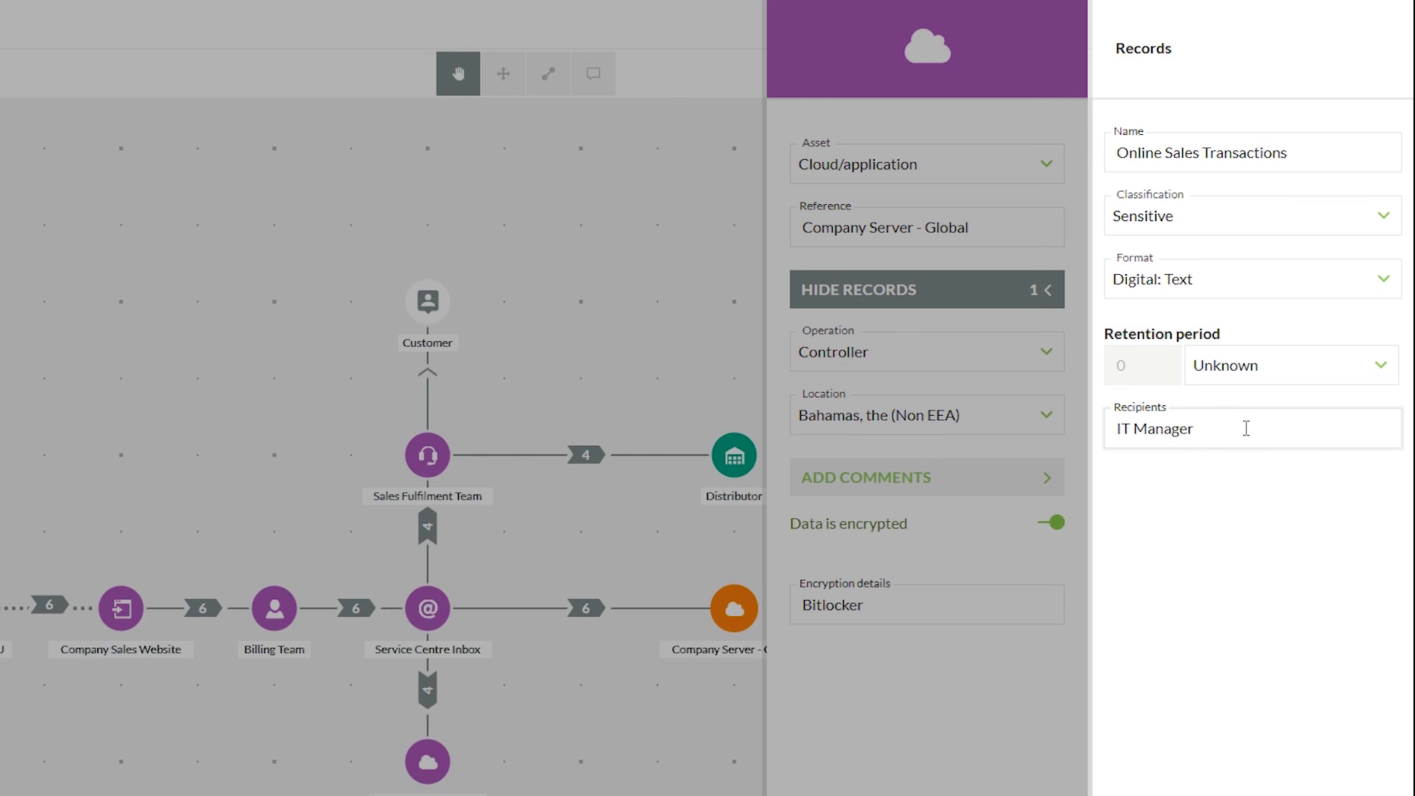
{"action": "key", "text": "Return"}
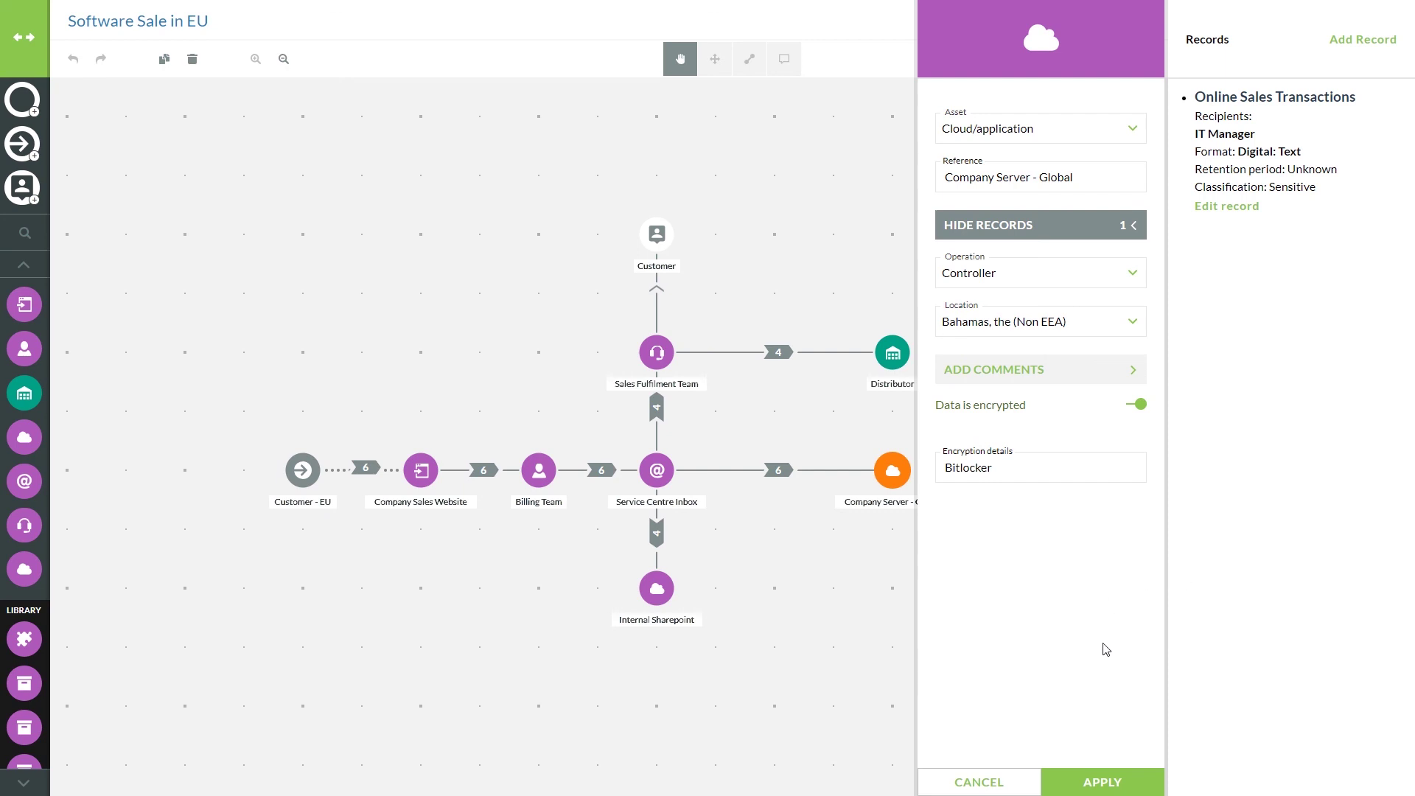
{"action": "left_click", "coordinate": [1103, 782]}
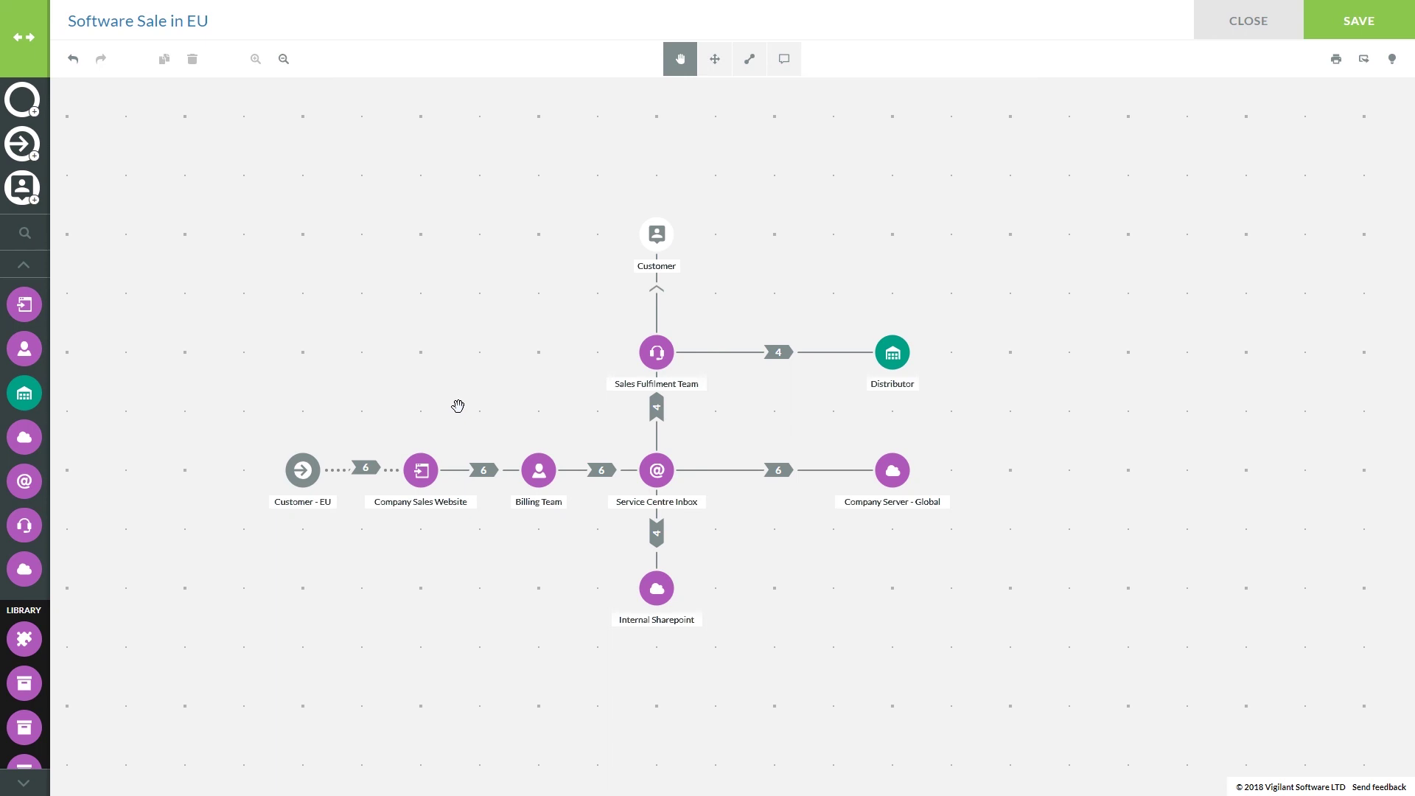
Mark the Inbox-to-Server transfer as safeguarded by Standard data protection clauses and apply it.
{"action": "left_click", "coordinate": [819, 480]}
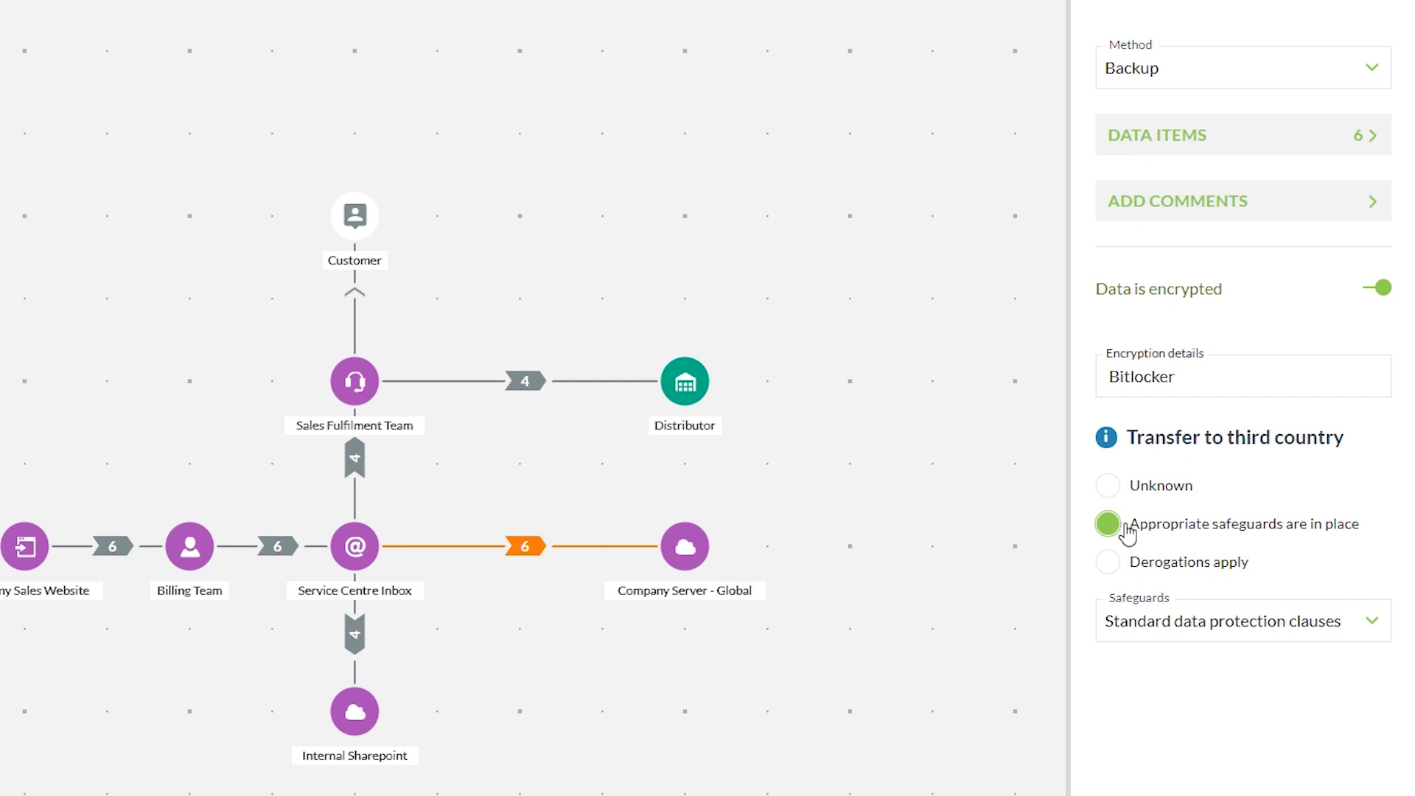
{"action": "left_click", "coordinate": [1165, 539]}
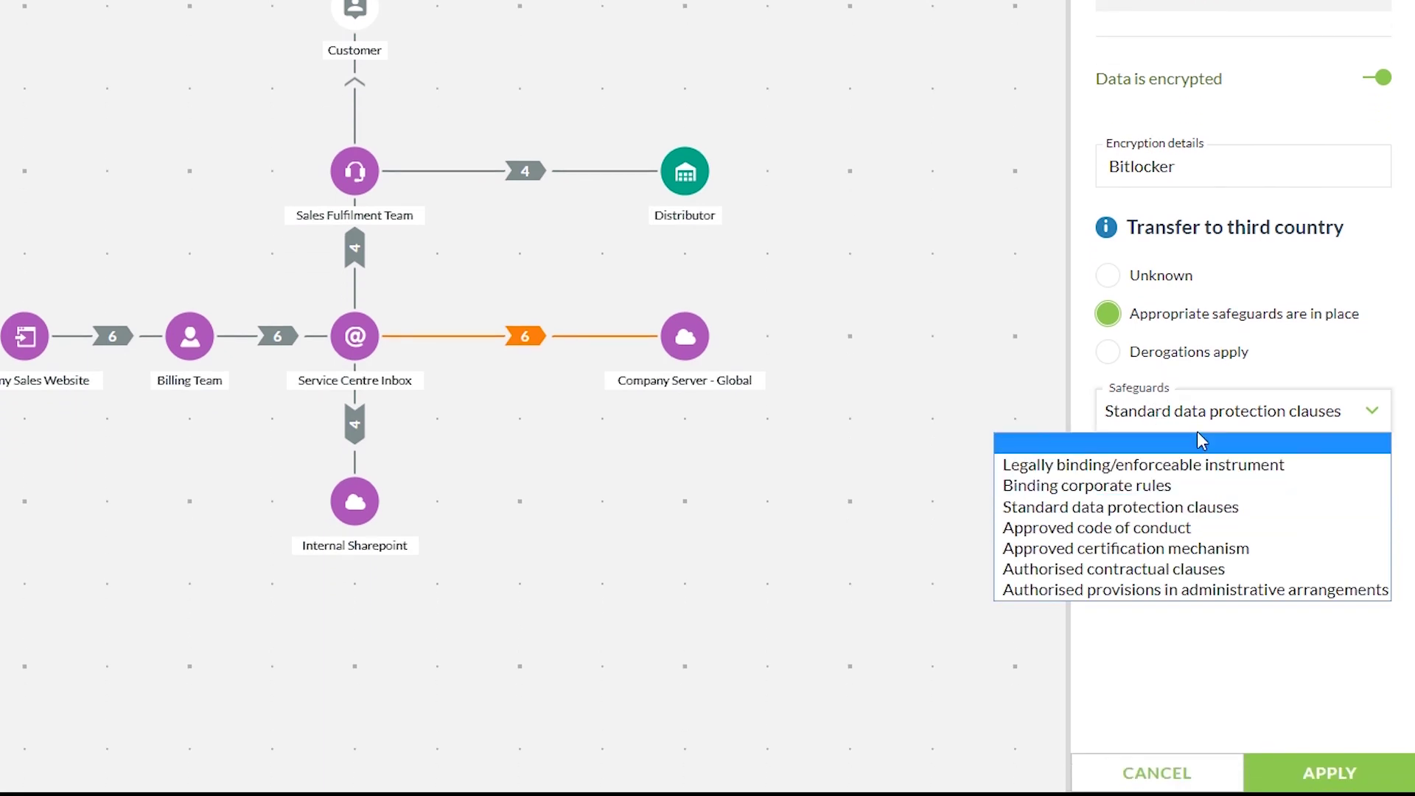
{"action": "left_click", "coordinate": [1166, 353]}
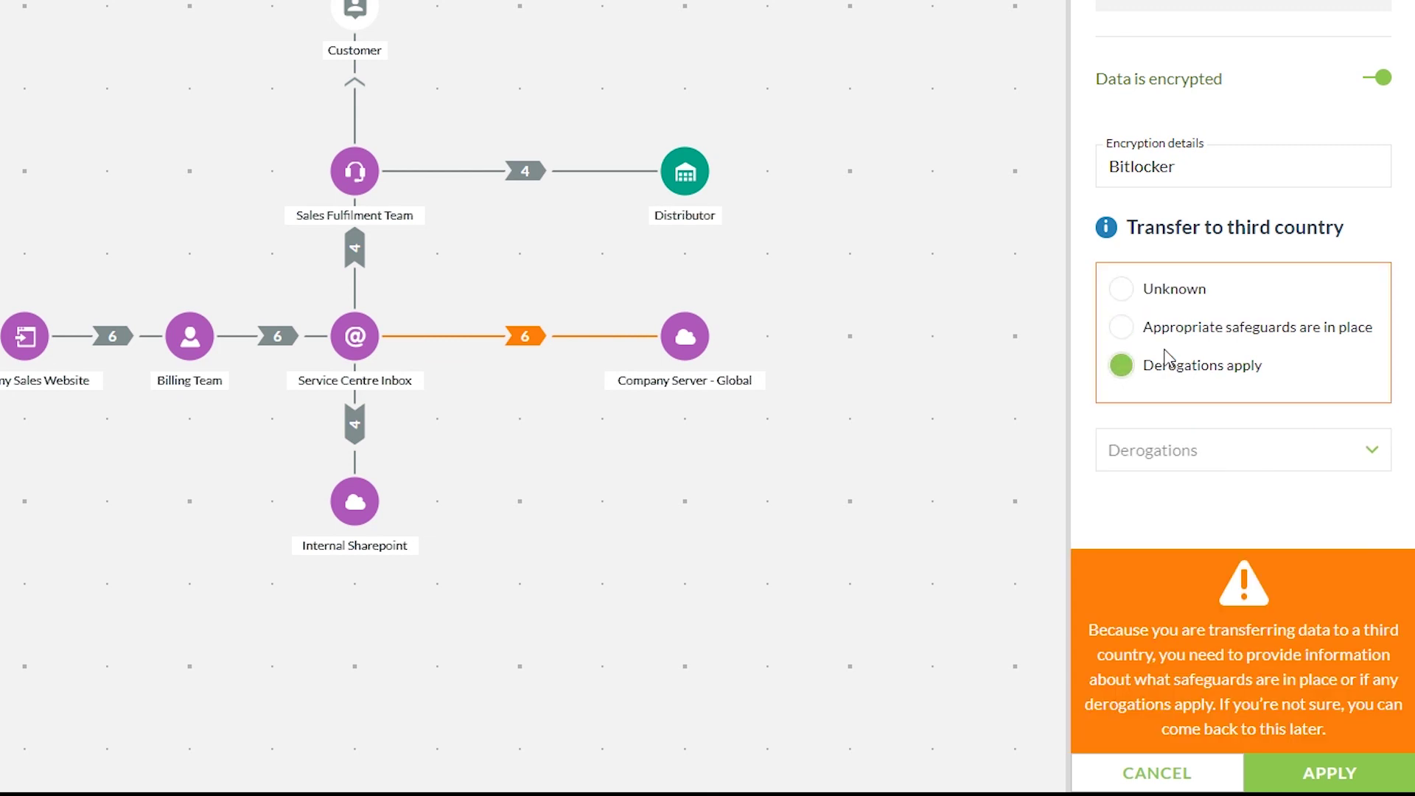
{"action": "left_click", "coordinate": [1191, 460]}
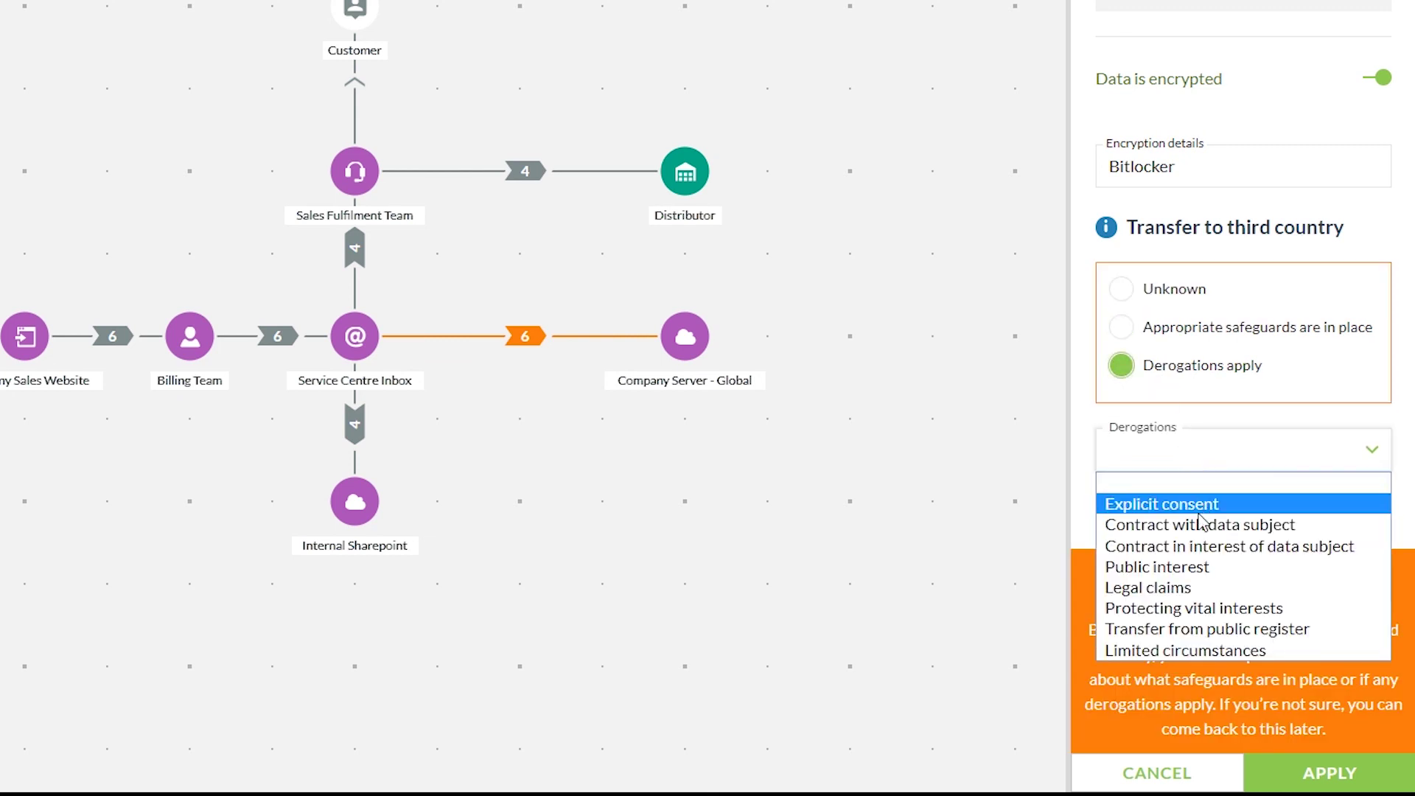
{"action": "left_click", "coordinate": [1218, 454]}
{"action": "left_click", "coordinate": [1196, 337]}
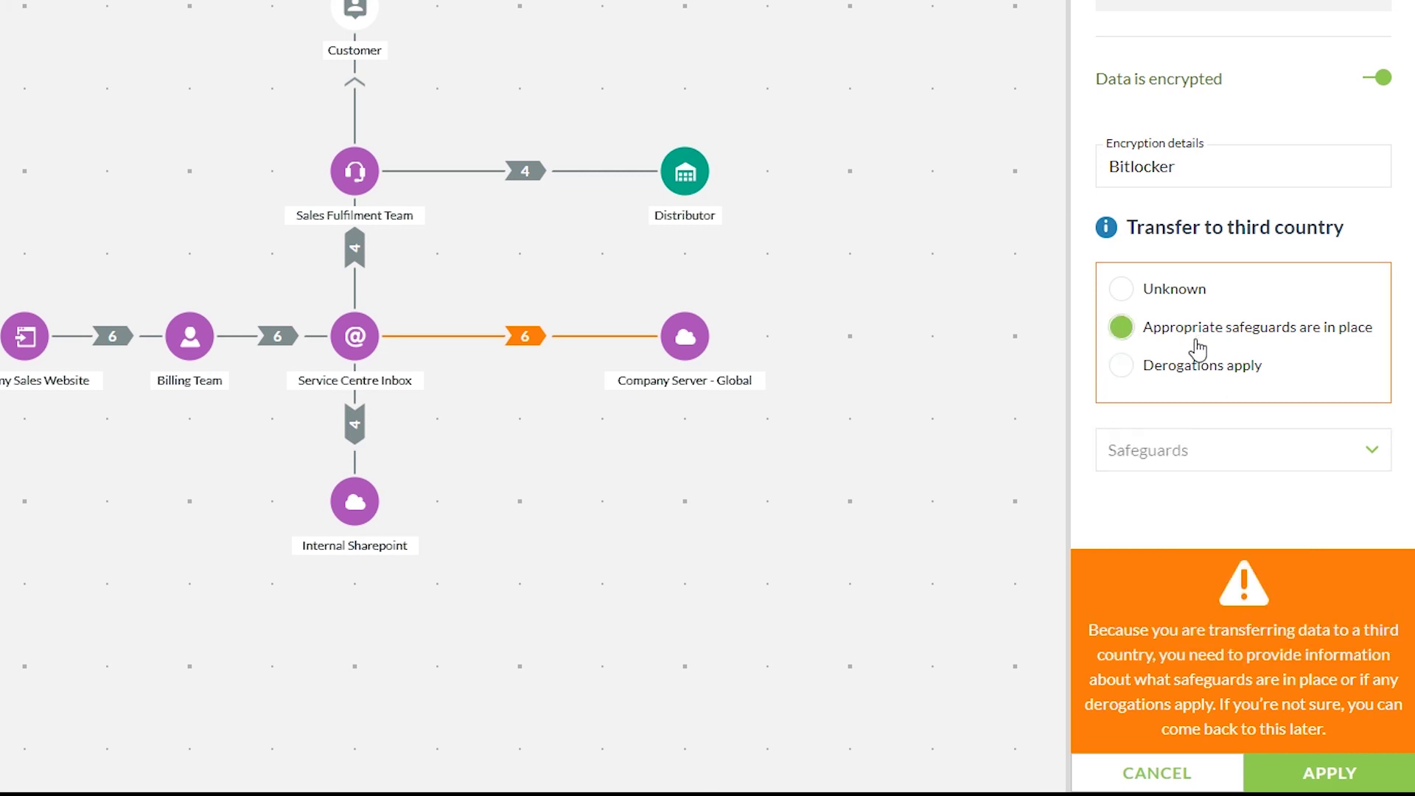
{"action": "left_click", "coordinate": [1192, 457]}
{"action": "left_click", "coordinate": [1192, 547]}
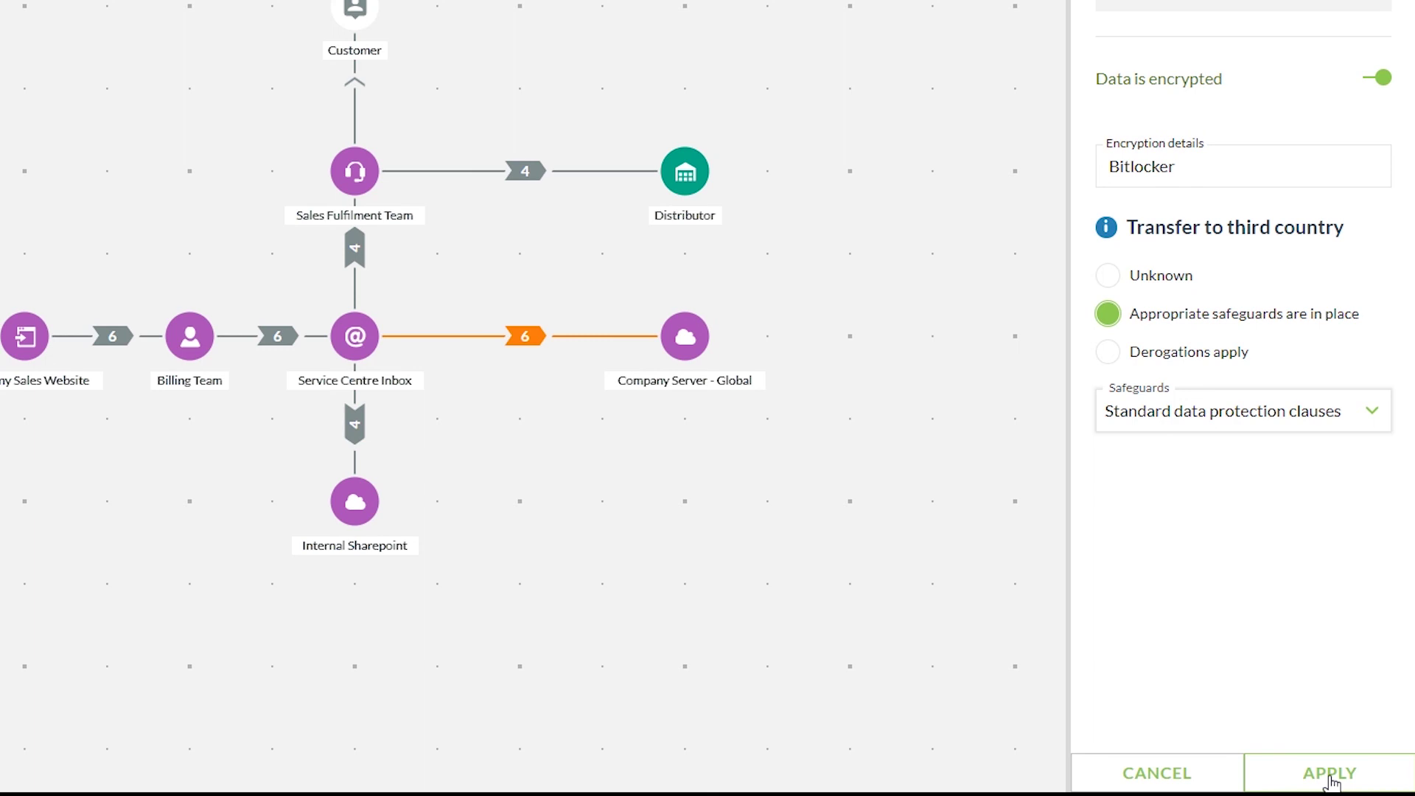
{"action": "left_click", "coordinate": [1330, 775]}
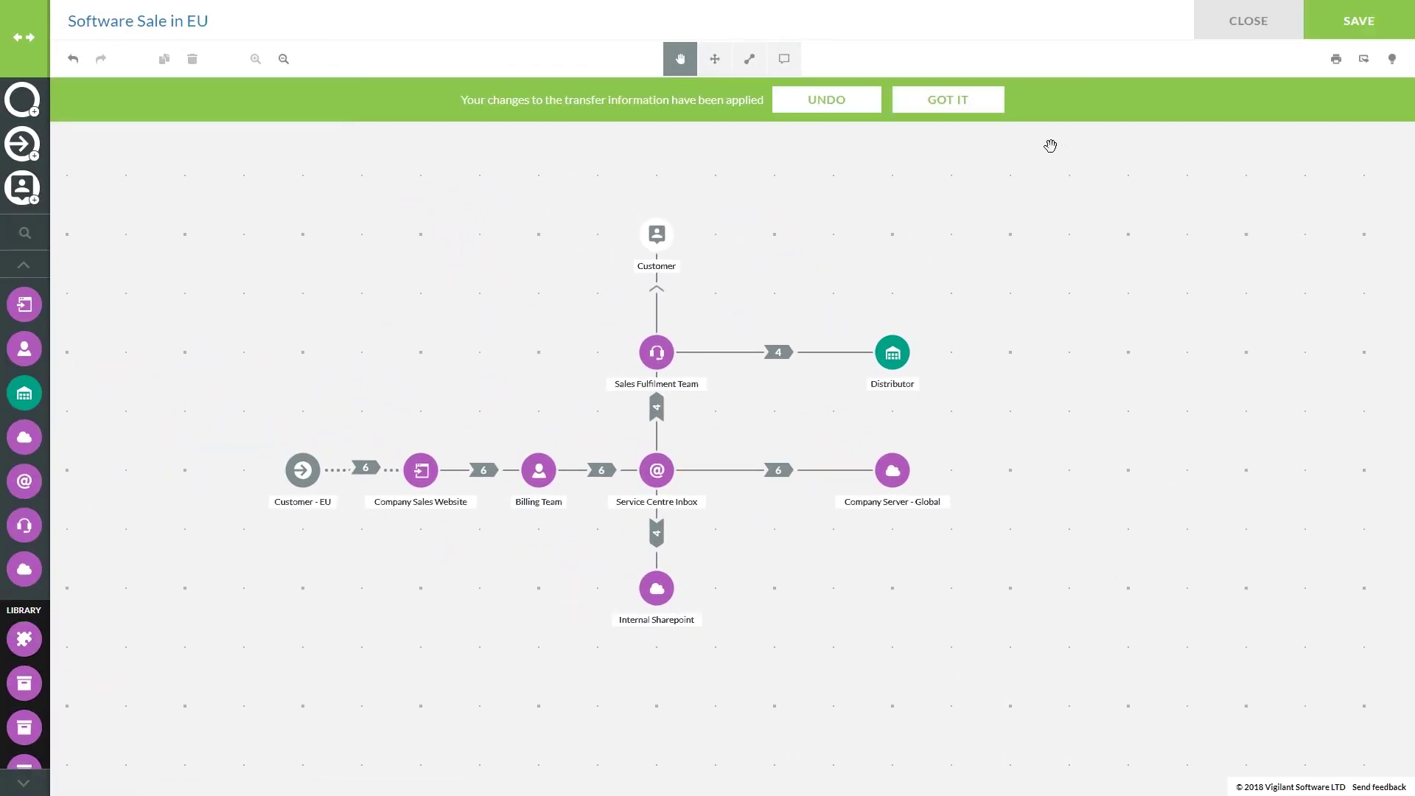
{"action": "left_click", "coordinate": [979, 104]}
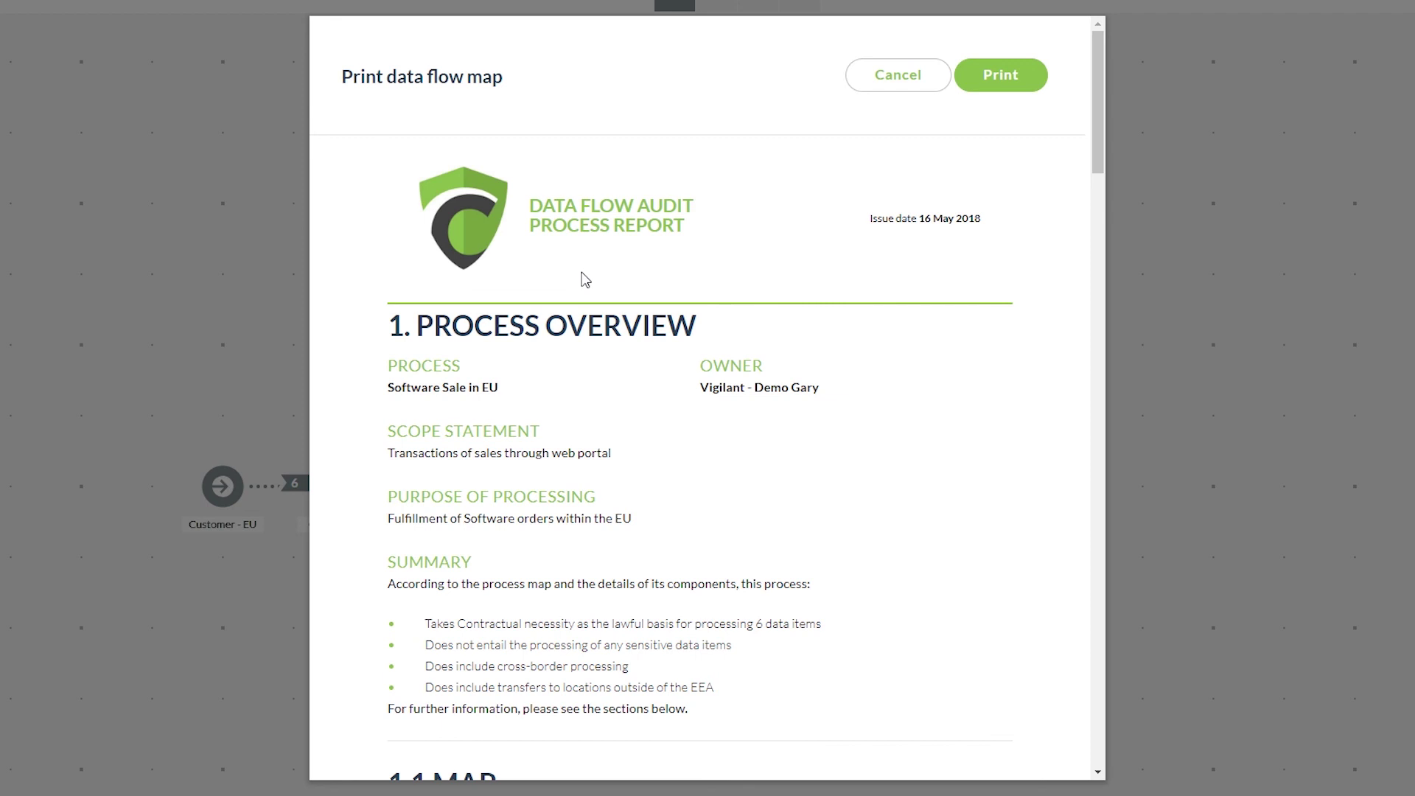
Scroll through the Data Flow Audit Process Report preview down to the Asset Register table.
{"action": "scroll", "coordinate": [621, 307], "scroll_direction": "down", "scroll_amount": 1}
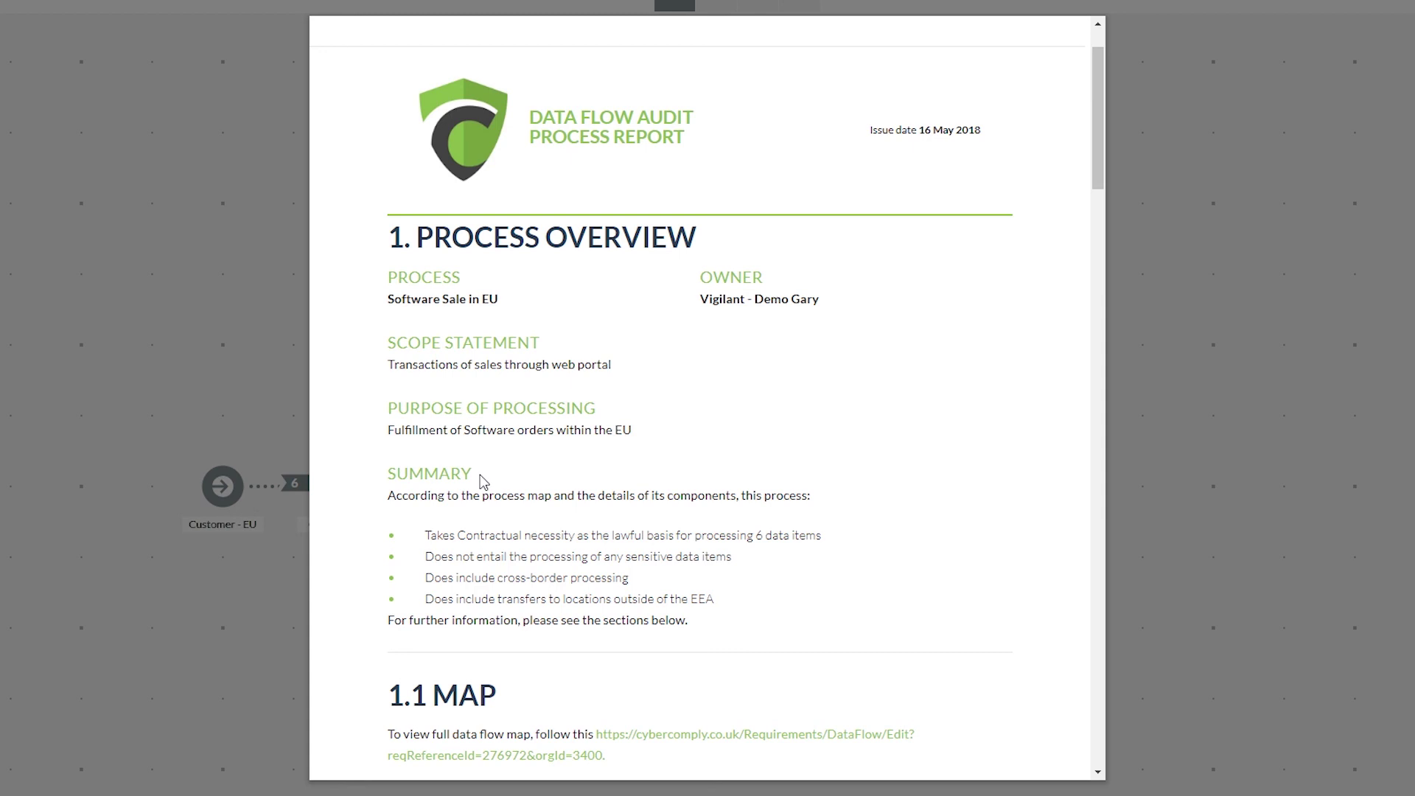
{"action": "scroll", "coordinate": [483, 481], "scroll_direction": "down", "scroll_amount": 6}
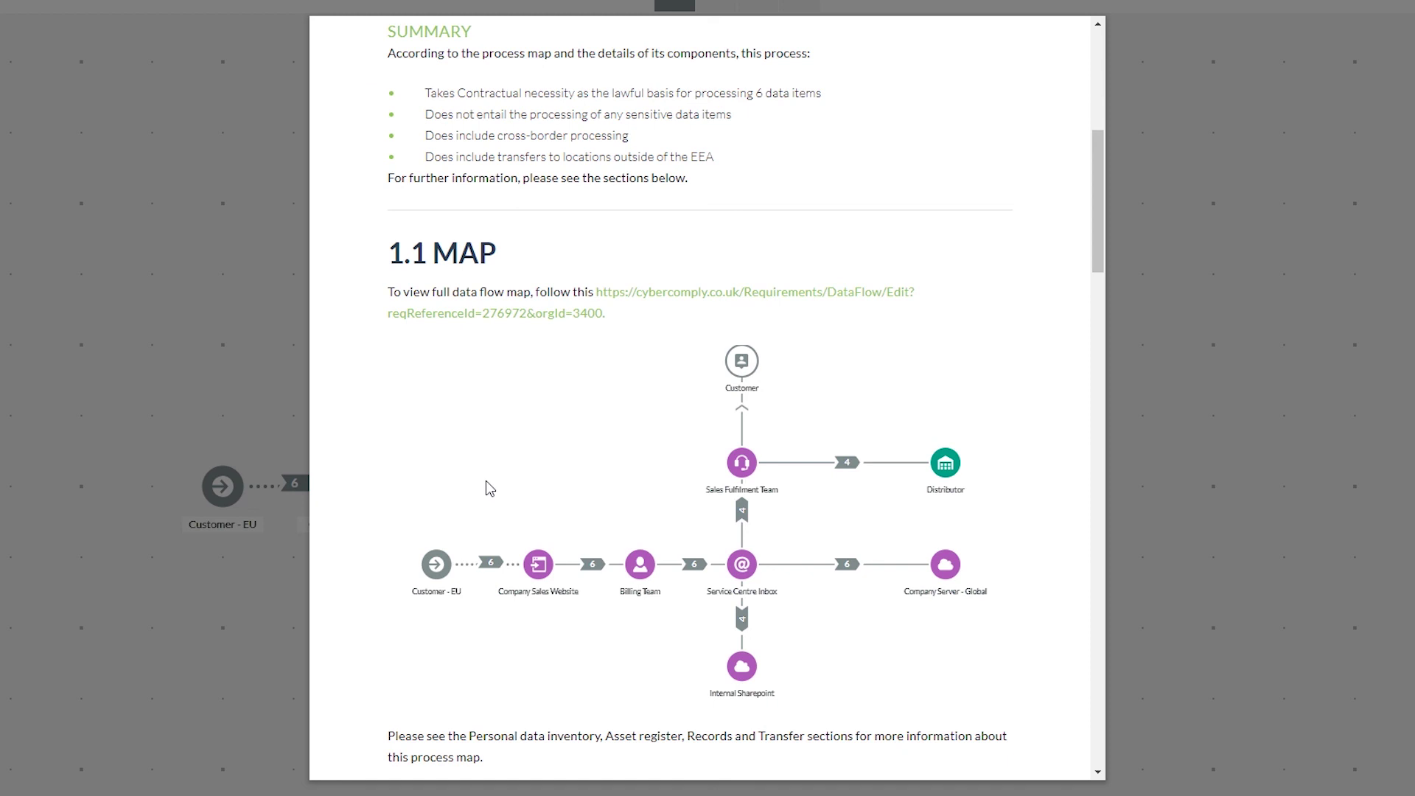
{"action": "scroll", "coordinate": [488, 487], "scroll_direction": "down", "scroll_amount": 8}
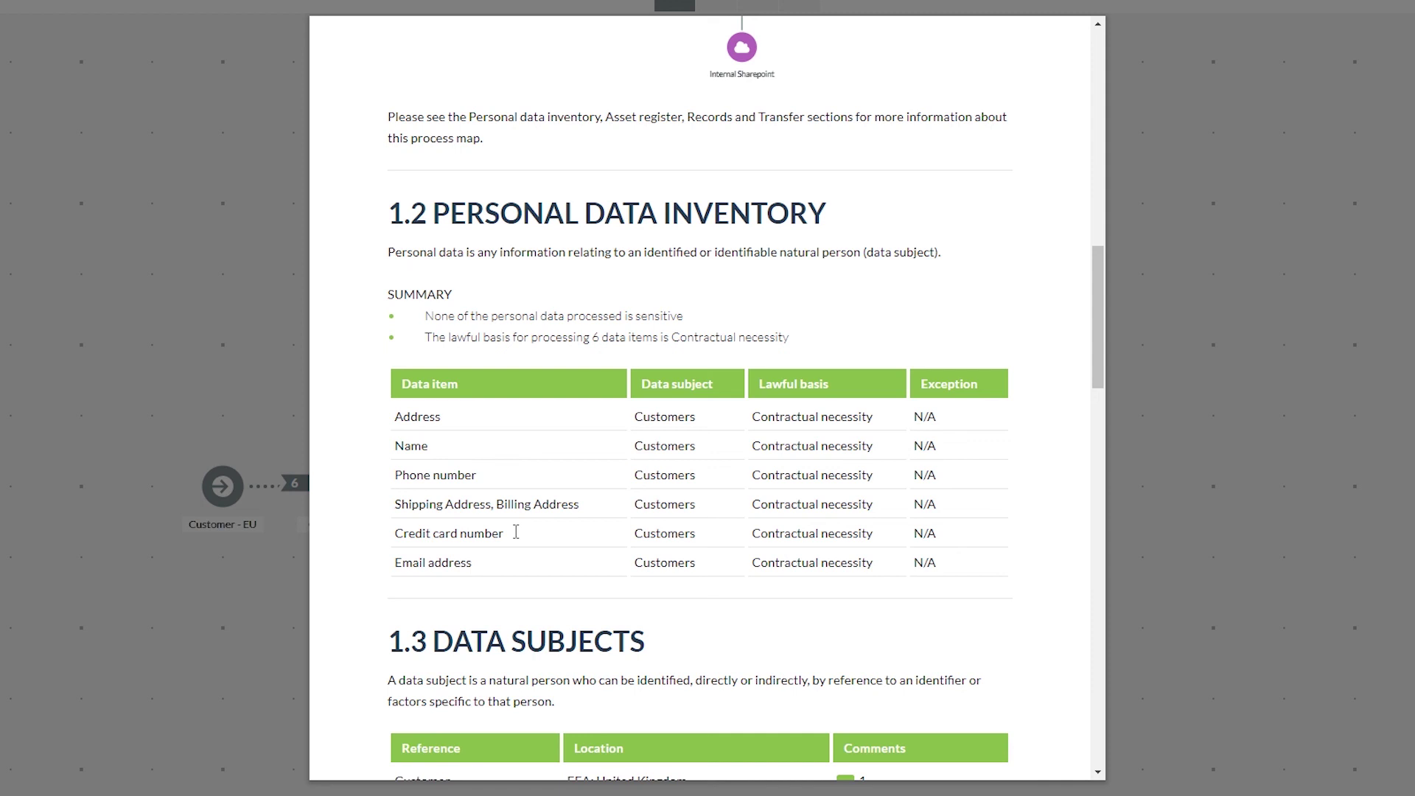
{"action": "scroll", "coordinate": [516, 532], "scroll_direction": "down", "scroll_amount": 5}
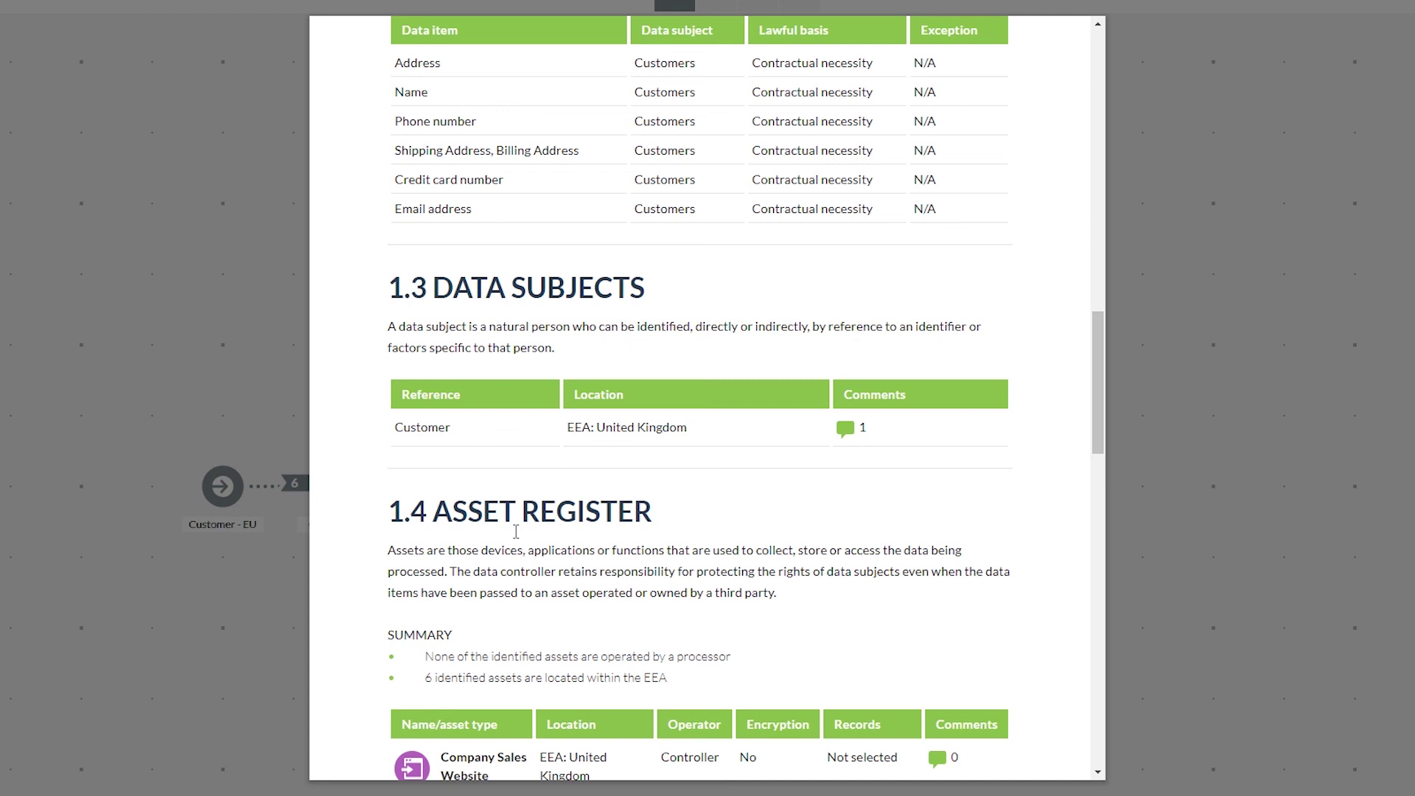
{"action": "scroll", "coordinate": [516, 531], "scroll_direction": "down", "scroll_amount": 5}
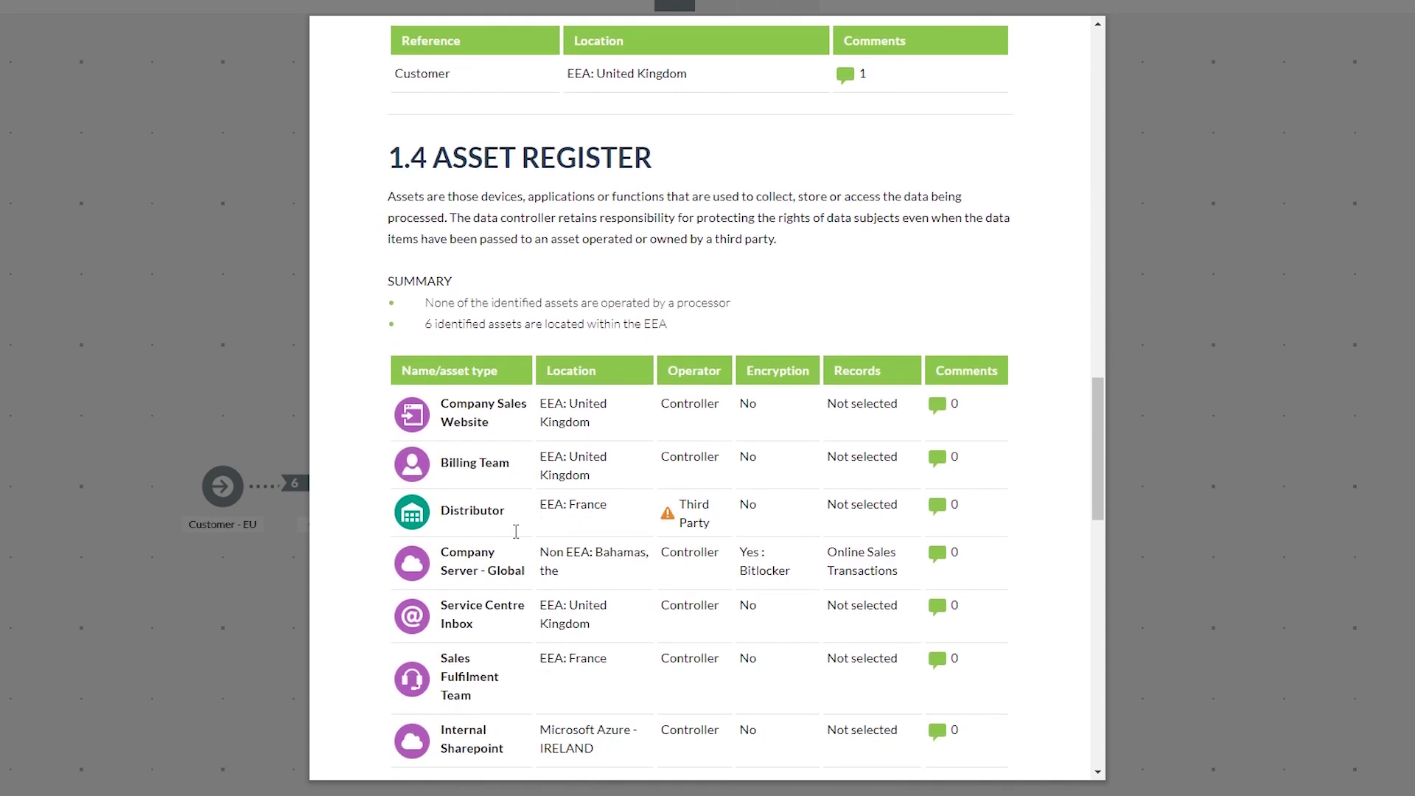